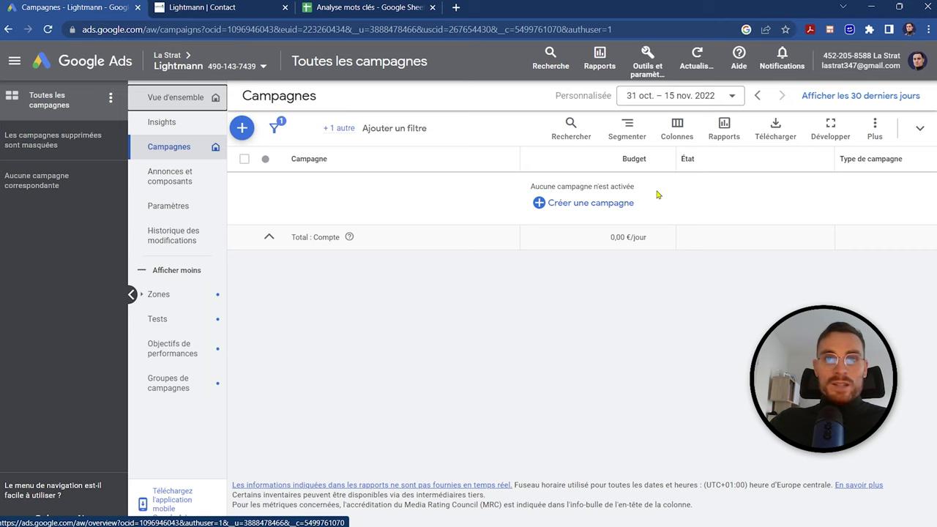
Switch to the Lightmann website, examine the contact page's details and quote request form, and return to its home page
{"action": "left_click", "coordinate": [234, 5]}
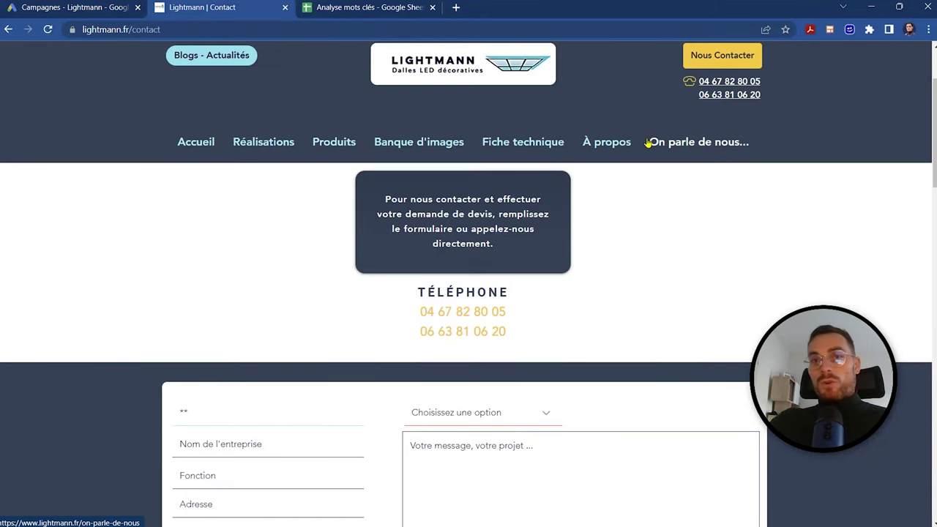
{"action": "scroll", "coordinate": [569, 291], "scroll_direction": "down", "scroll_amount": 2}
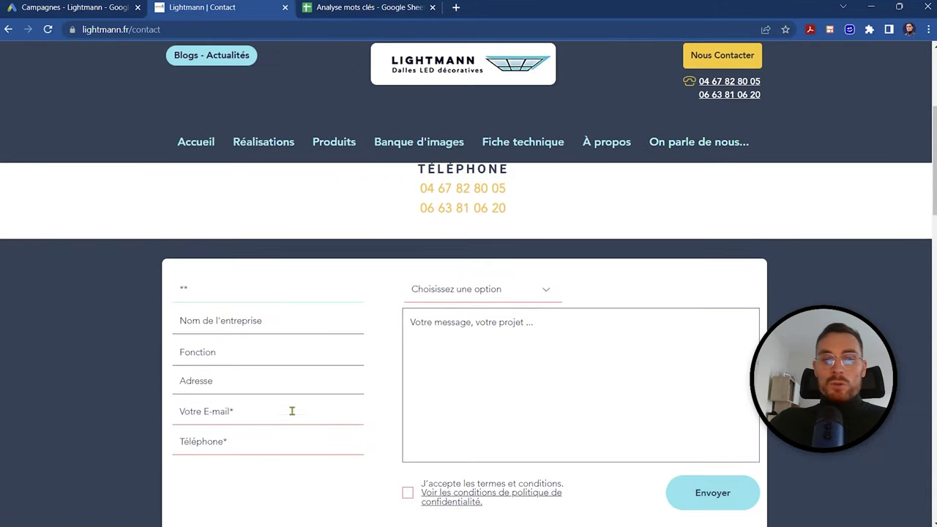
{"action": "scroll", "coordinate": [659, 373], "scroll_direction": "up", "scroll_amount": 3}
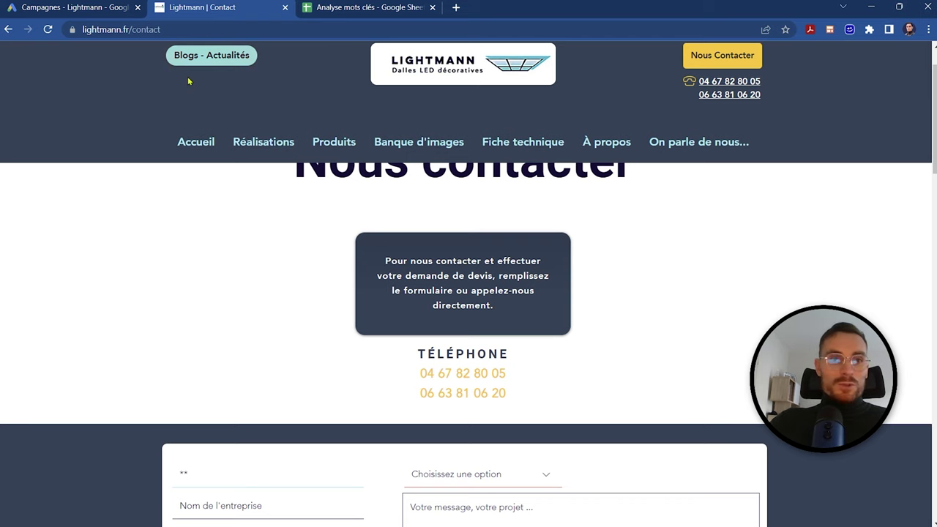
{"action": "left_click", "coordinate": [200, 147]}
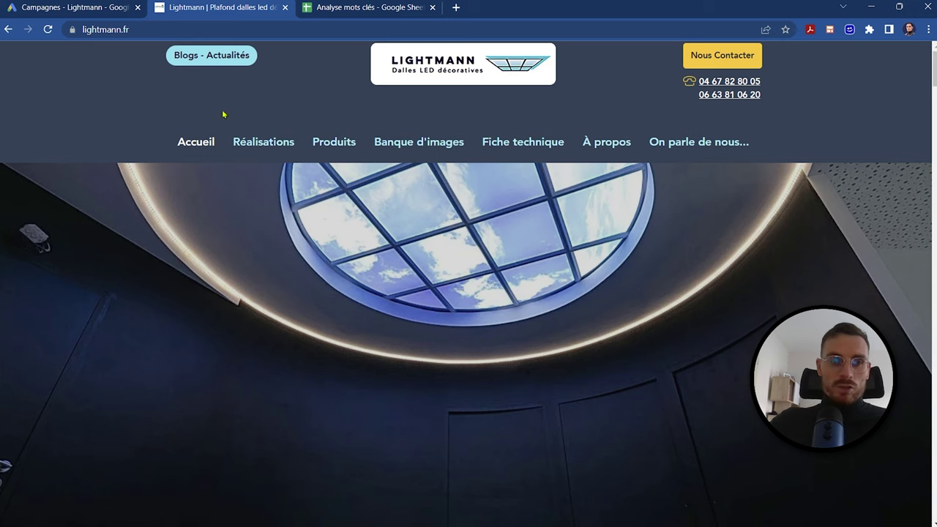
Switch back to Google Ads and start a new campaign with the Prospects objective, keeping its default conversion goals
{"action": "left_click", "coordinate": [100, 6]}
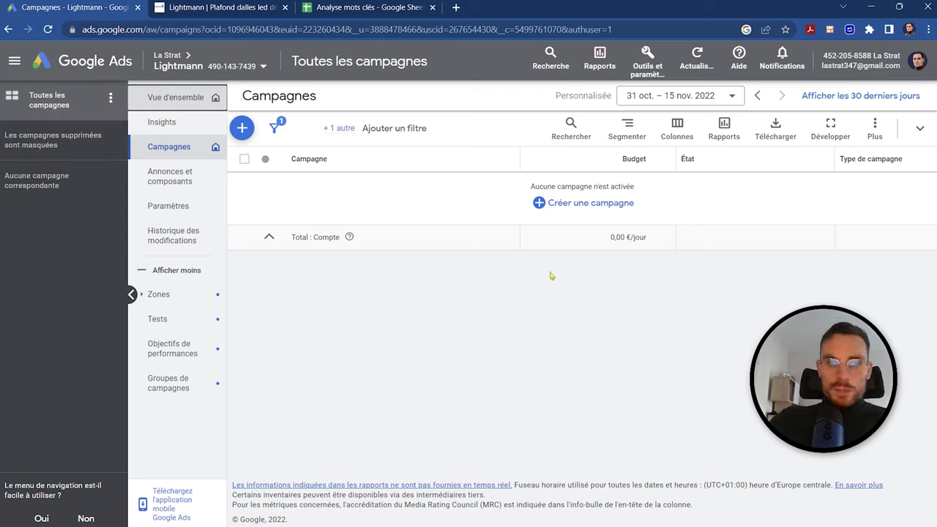
{"action": "left_click", "coordinate": [576, 206]}
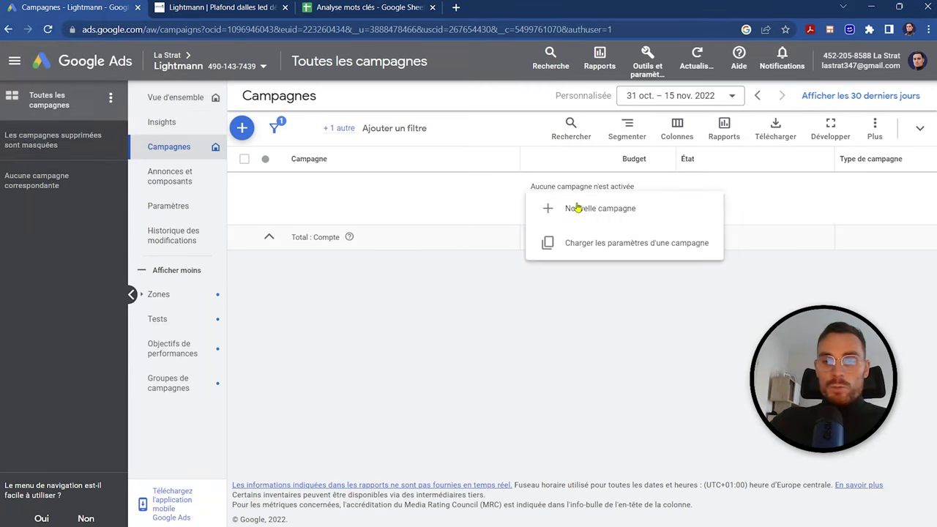
{"action": "left_click", "coordinate": [596, 212]}
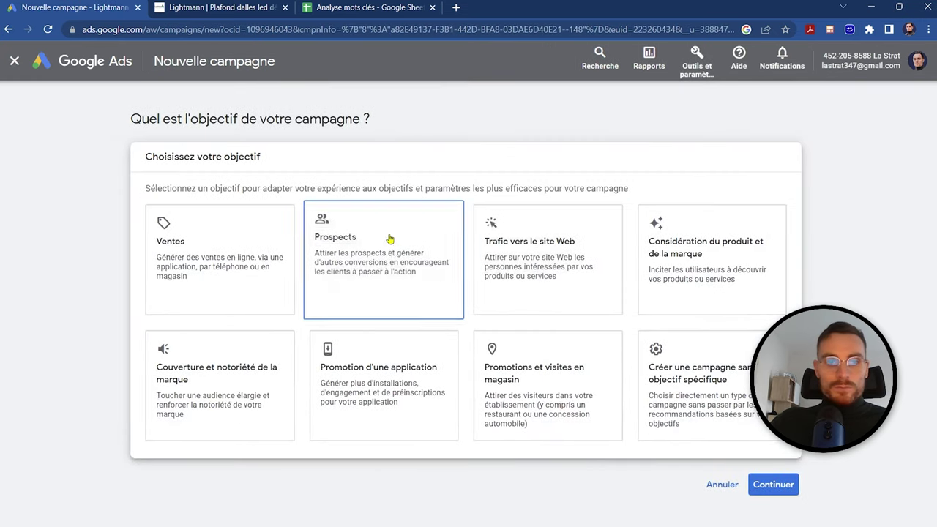
{"action": "left_click", "coordinate": [383, 270]}
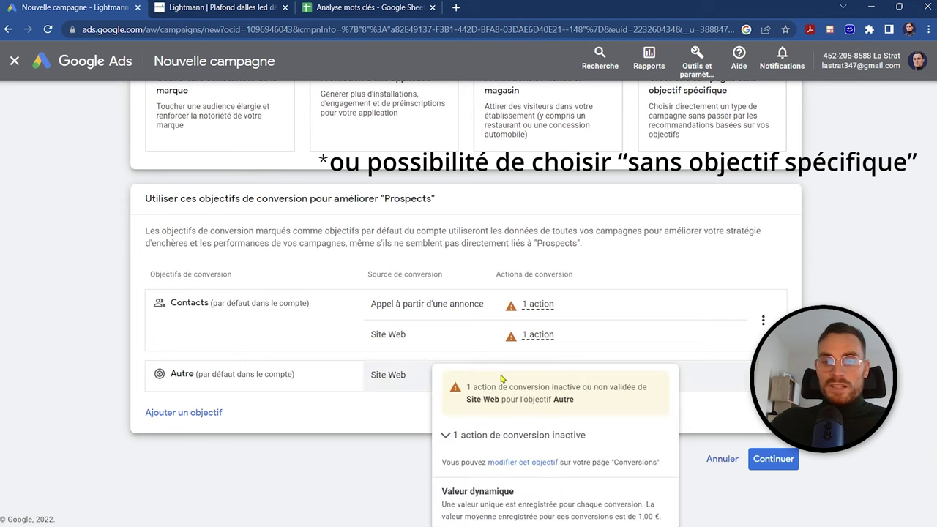
{"action": "mouse_move", "coordinate": [477, 299]}
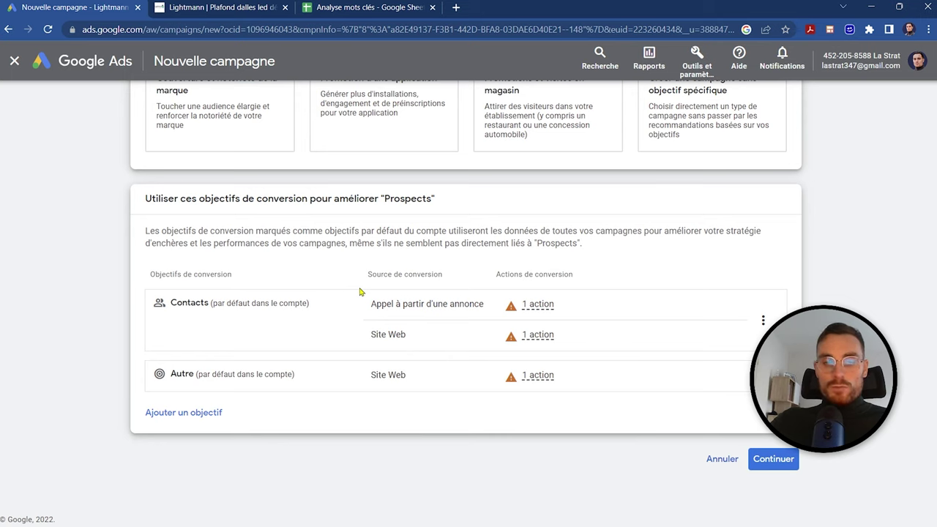
{"action": "mouse_move", "coordinate": [373, 319]}
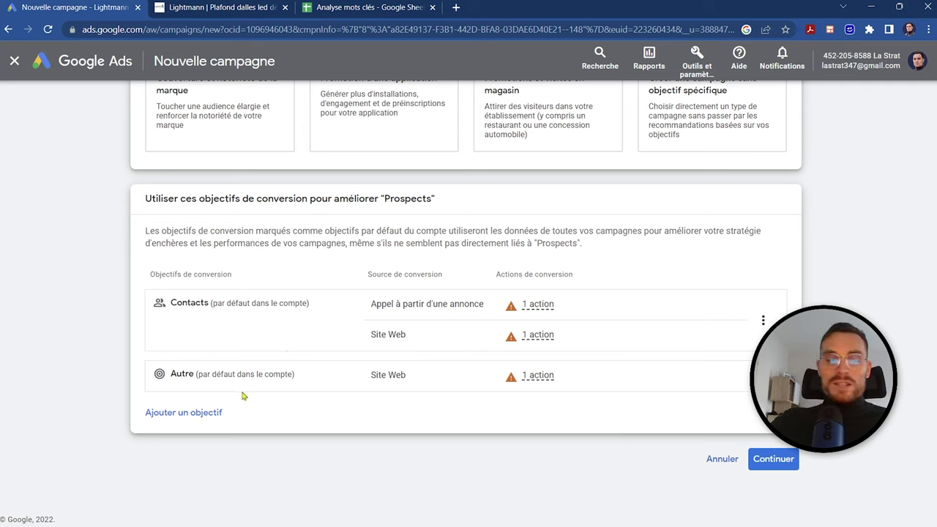
{"action": "left_click", "coordinate": [774, 459]}
Choose the Recherche campaign type and enable Appels téléphoniques and Envois du formulaire pour prospects as ways to reach the goal
{"action": "left_click", "coordinate": [242, 222]}
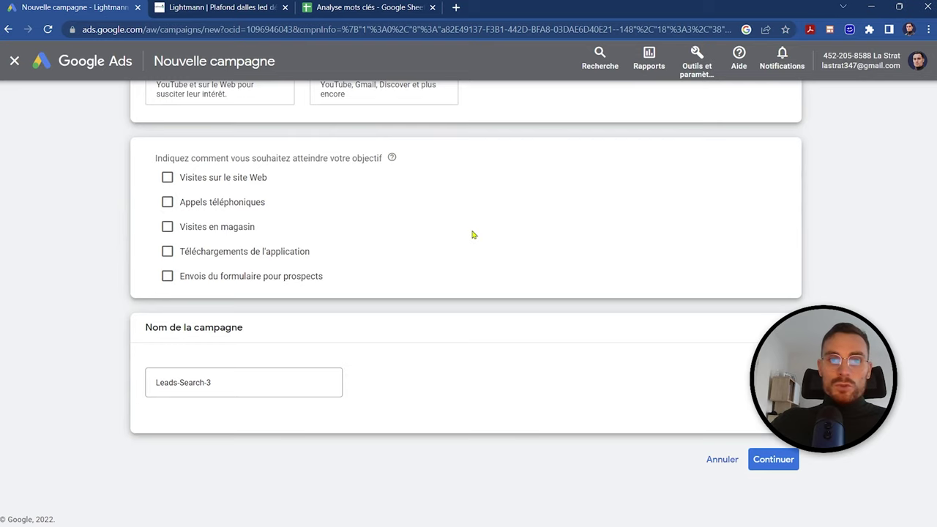
{"action": "scroll", "coordinate": [476, 234], "scroll_direction": "up", "scroll_amount": 3}
{"action": "scroll", "coordinate": [614, 222], "scroll_direction": "up", "scroll_amount": 3}
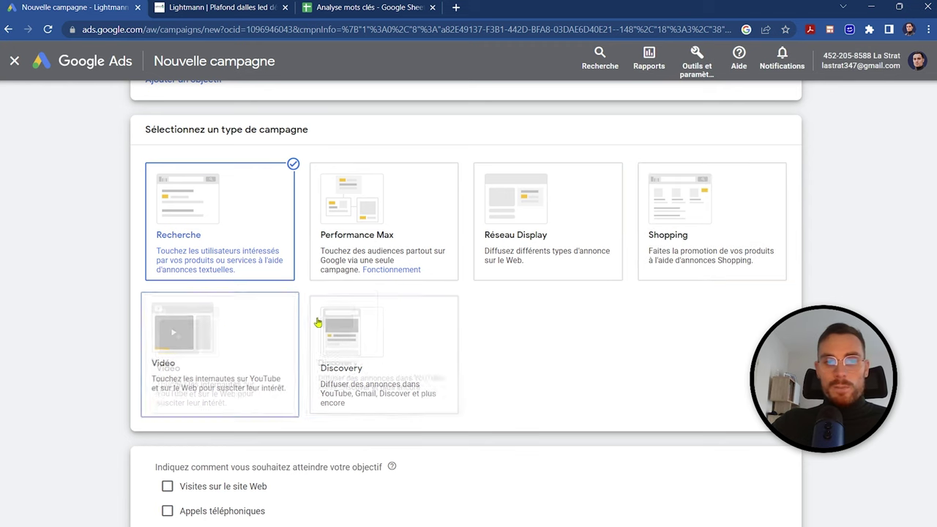
{"action": "scroll", "coordinate": [696, 263], "scroll_direction": "down", "scroll_amount": 2}
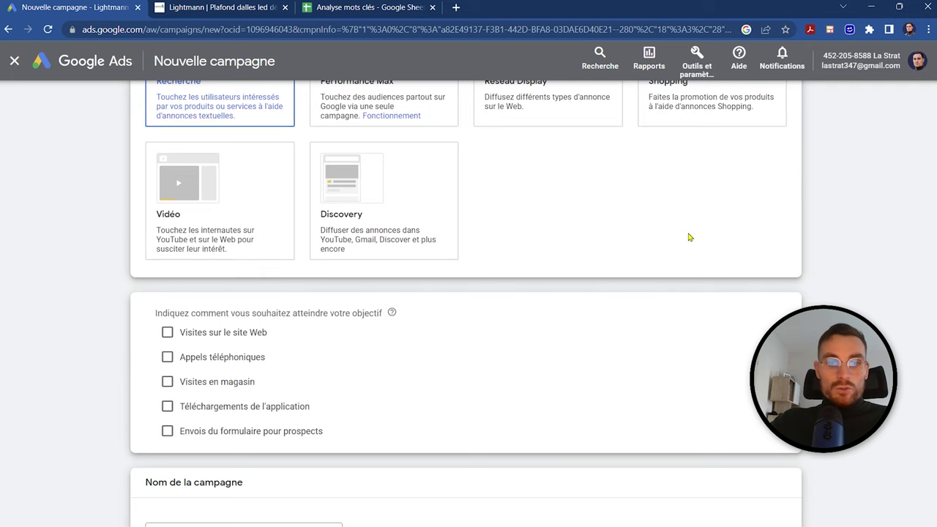
{"action": "left_click", "coordinate": [167, 357]}
{"action": "left_click", "coordinate": [167, 477]}
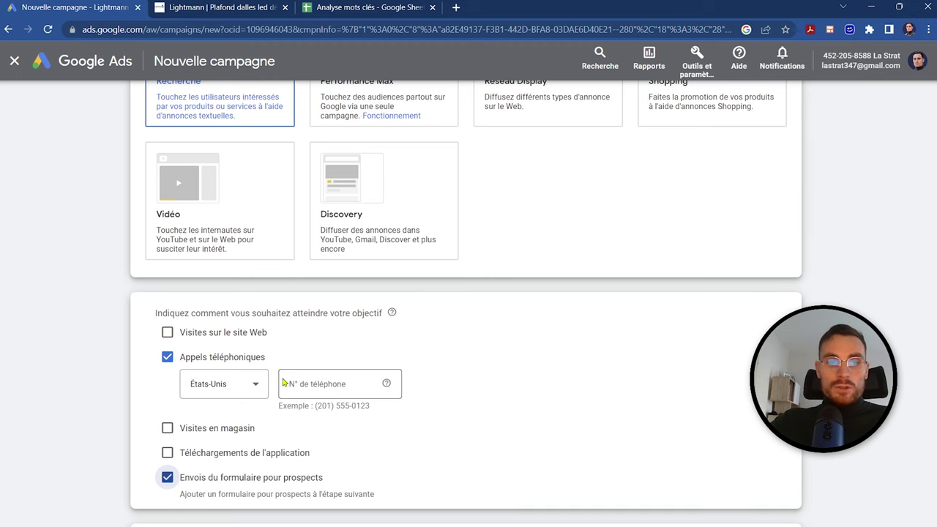
Copy the company's phone number from the Lightmann website into the phone calls option and set its country to France
{"action": "scroll", "coordinate": [199, 278], "scroll_direction": "up", "scroll_amount": 2}
{"action": "left_click", "coordinate": [219, 8]}
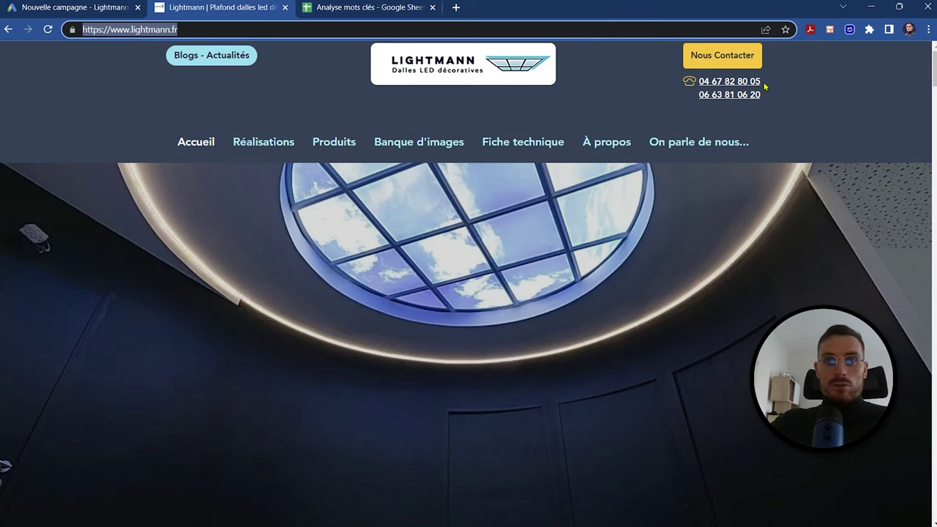
{"action": "left_click_drag", "start_coordinate": [764, 82], "coordinate": [700, 82]}
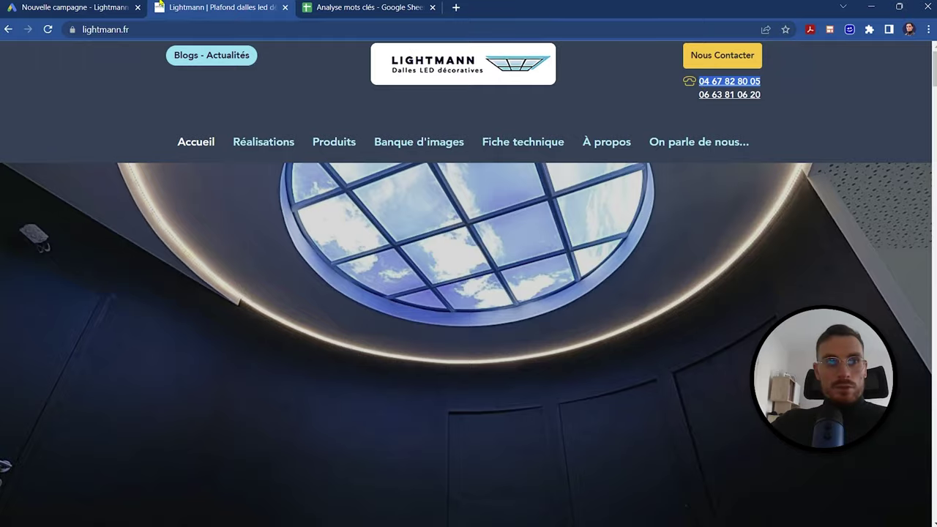
{"action": "key", "text": "ctrl+c"}
{"action": "left_click", "coordinate": [73, 7]}
{"action": "left_click", "coordinate": [332, 463]}
{"action": "key", "text": "ctrl+v"}
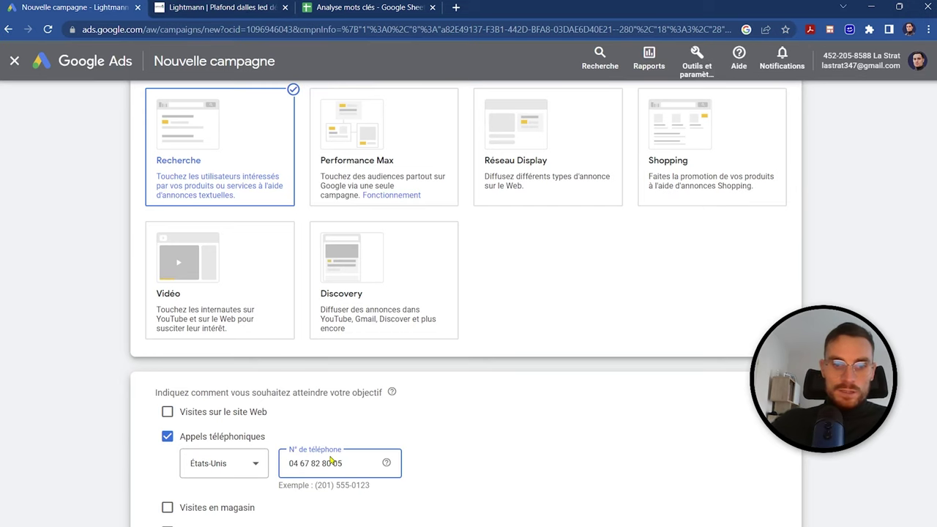
{"action": "left_click", "coordinate": [256, 462]}
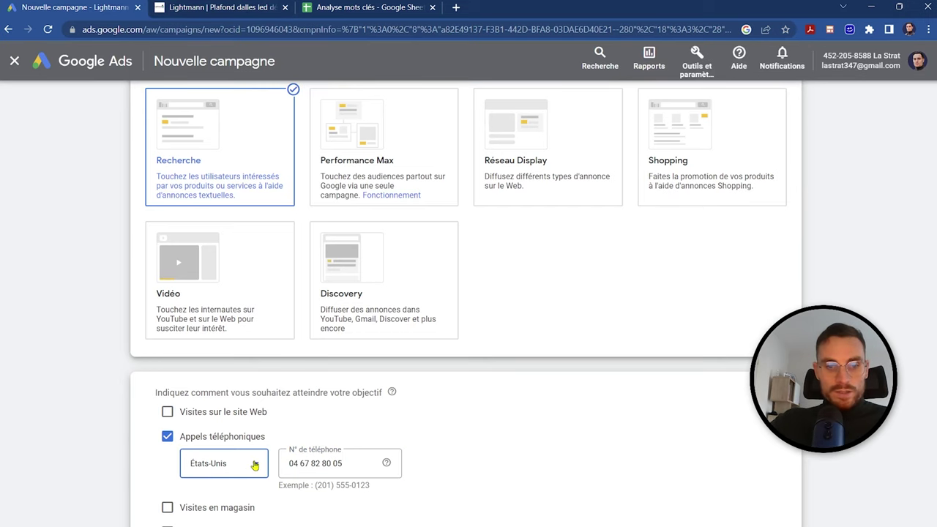
{"action": "scroll", "coordinate": [258, 439], "scroll_direction": "down", "scroll_amount": 3}
{"action": "left_click", "coordinate": [220, 456]}
Name the campaign Leads-Search-Génériques
{"action": "left_click", "coordinate": [234, 382]}
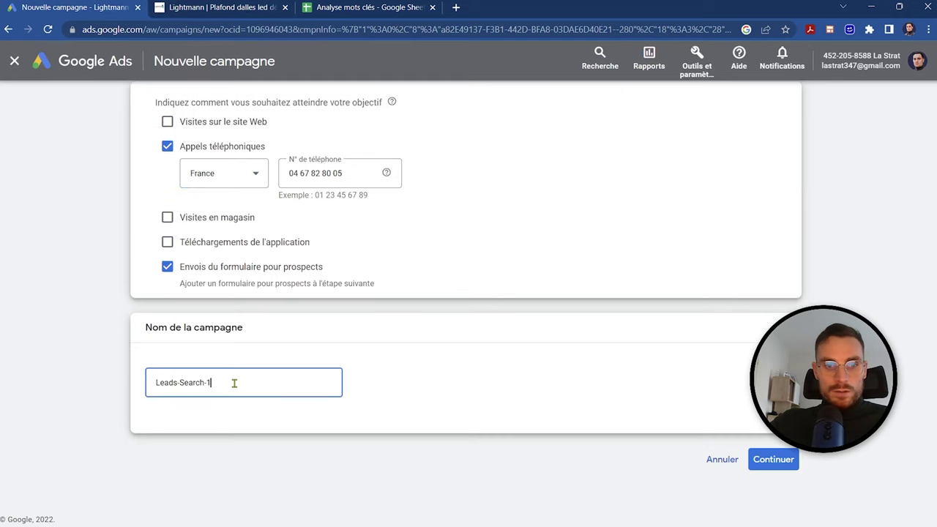
{"action": "key", "text": "BackSpace"}
{"action": "key", "text": "BackSpace"}
{"action": "key", "text": "BackSpace"}
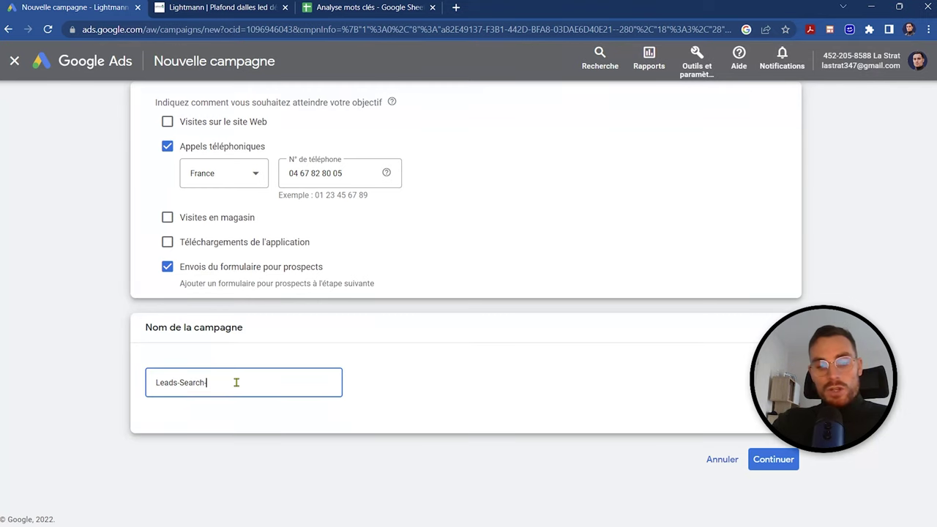
{"action": "type", "text": "Gén"}
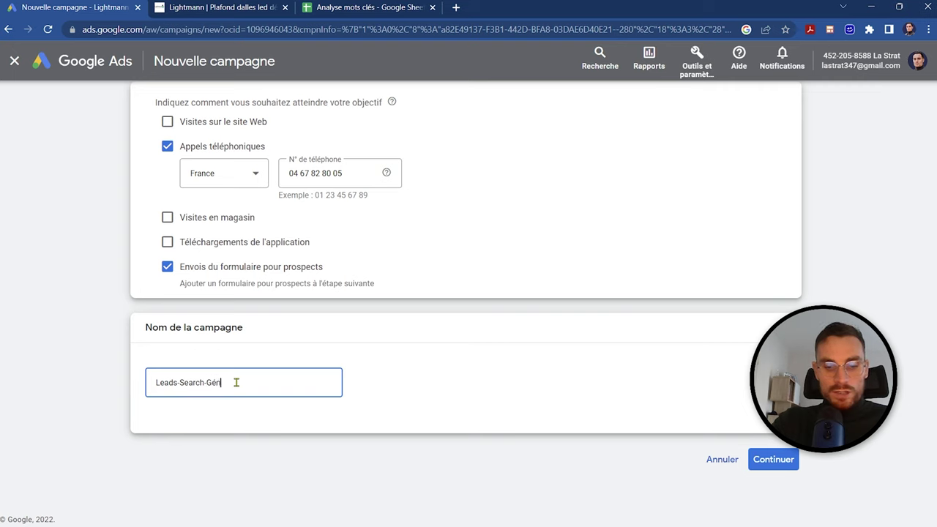
{"action": "type", "text": "ériques"}
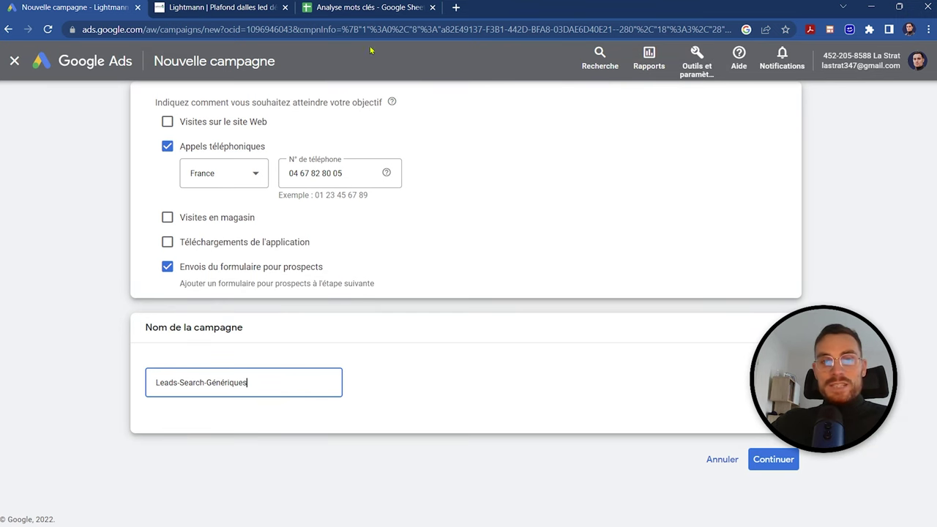
Switch to the Analyse mots clés spreadsheet and examine its keyword groups and competitors sheet
{"action": "left_click", "coordinate": [373, 9]}
{"action": "scroll", "coordinate": [538, 272], "scroll_direction": "down", "scroll_amount": 3}
{"action": "scroll", "coordinate": [535, 274], "scroll_direction": "up", "scroll_amount": 7}
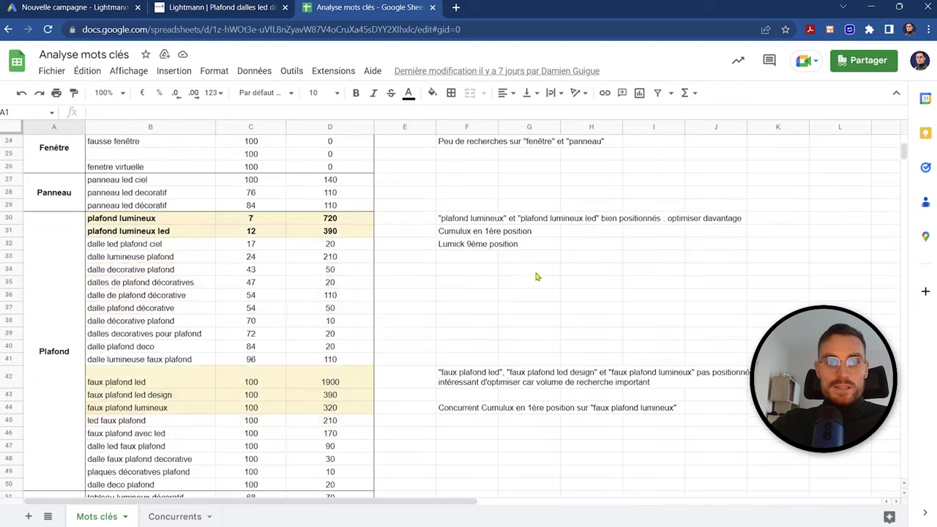
{"action": "scroll", "coordinate": [531, 274], "scroll_direction": "up", "scroll_amount": 1}
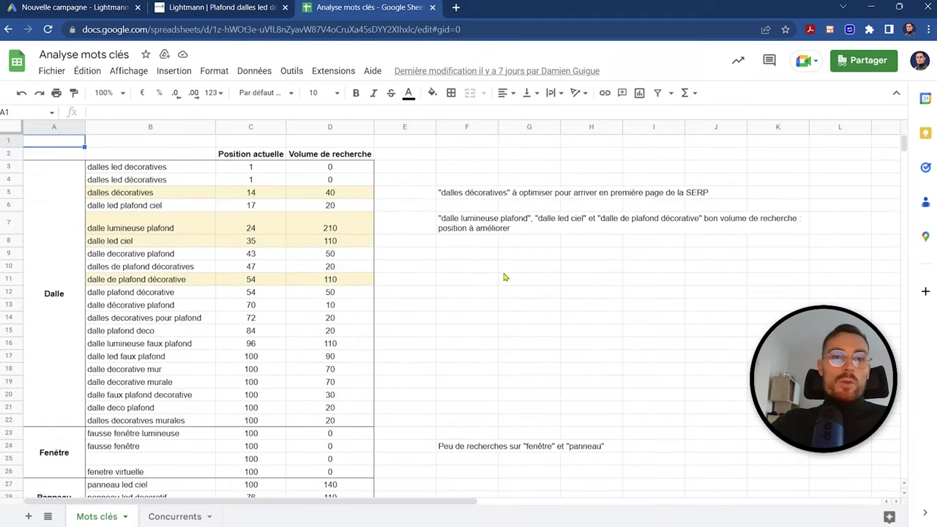
{"action": "left_click", "coordinate": [172, 516]}
{"action": "left_click", "coordinate": [112, 517]}
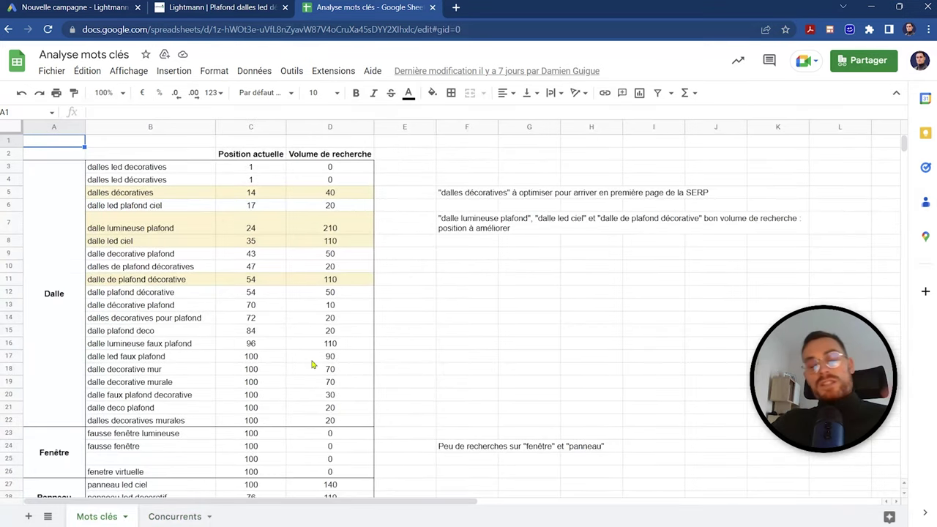
Return to Google Ads, set the bidding focus to Conversions without a target cost per action, and proceed to the campaign settings
{"action": "left_click", "coordinate": [77, 7]}
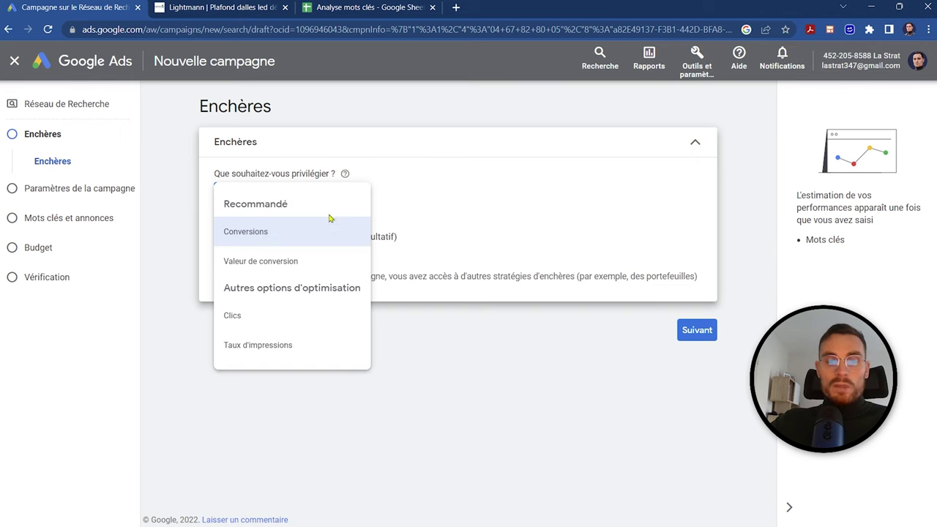
{"action": "left_click", "coordinate": [260, 235]}
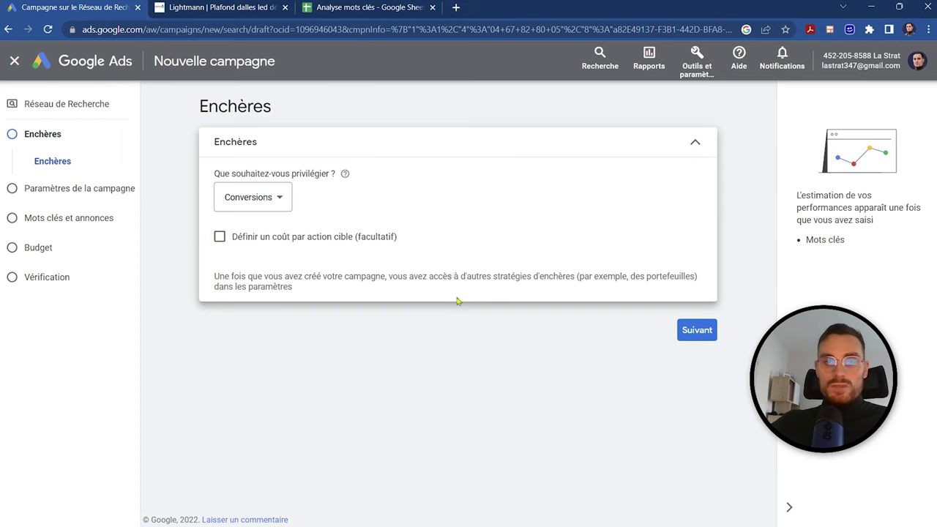
{"action": "left_click", "coordinate": [696, 331]}
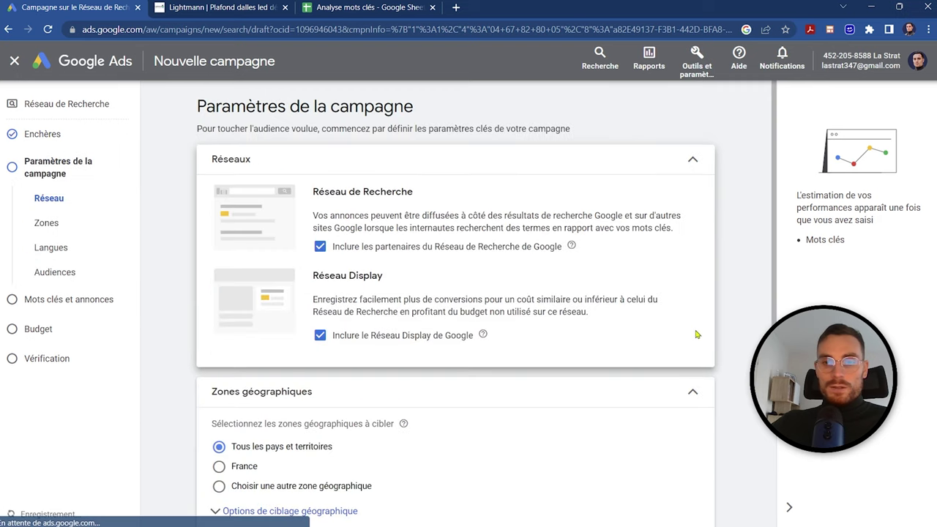
Exclude the Google Display Network from the campaign's networks
{"action": "left_click", "coordinate": [320, 337]}
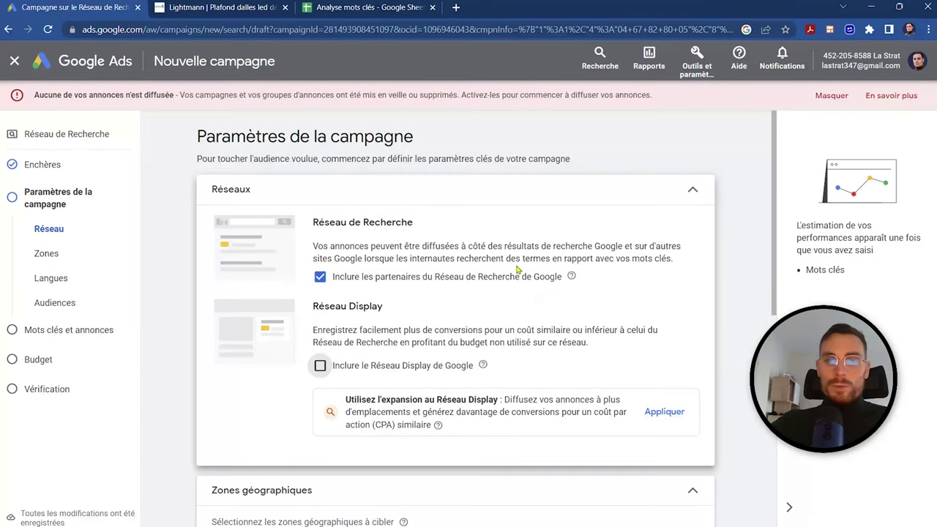
{"action": "scroll", "coordinate": [503, 256], "scroll_direction": "down", "scroll_amount": 2}
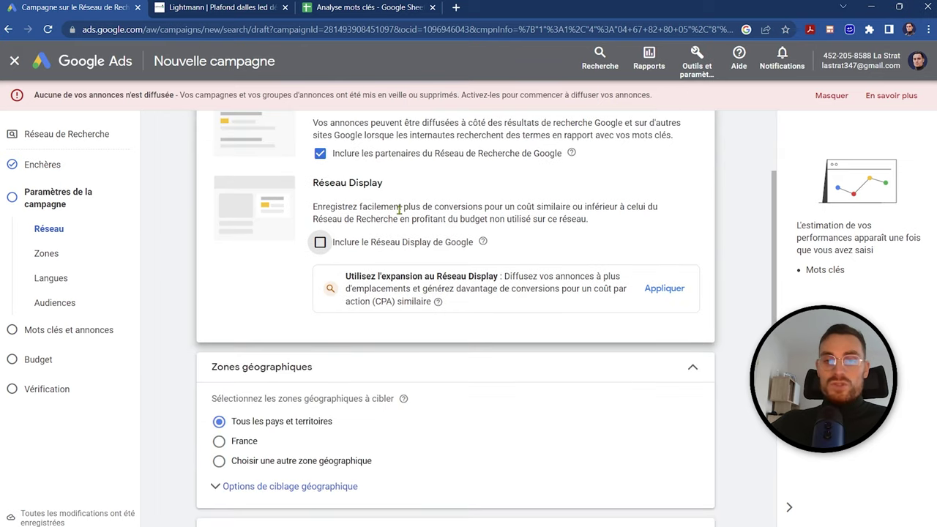
{"action": "scroll", "coordinate": [399, 210], "scroll_direction": "up", "scroll_amount": 1}
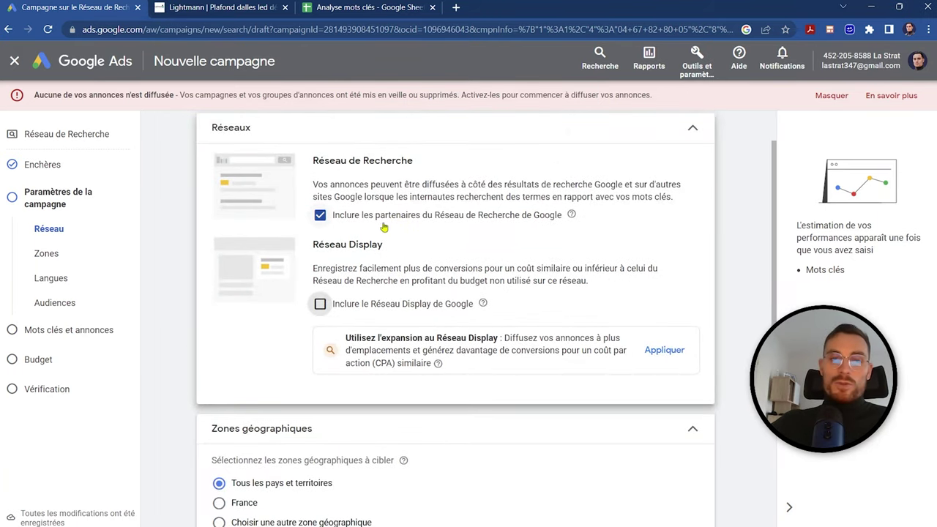
Target France as the geographic area and set the location targeting to Présence, people located in or regularly visiting the targeted zones
{"action": "scroll", "coordinate": [393, 238], "scroll_direction": "down", "scroll_amount": 3}
{"action": "scroll", "coordinate": [392, 235], "scroll_direction": "down", "scroll_amount": 1}
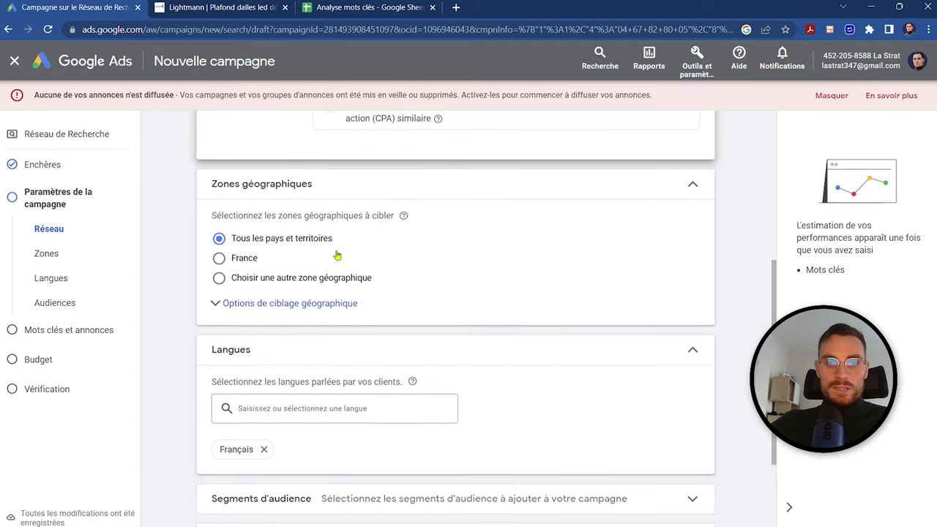
{"action": "left_click", "coordinate": [219, 256]}
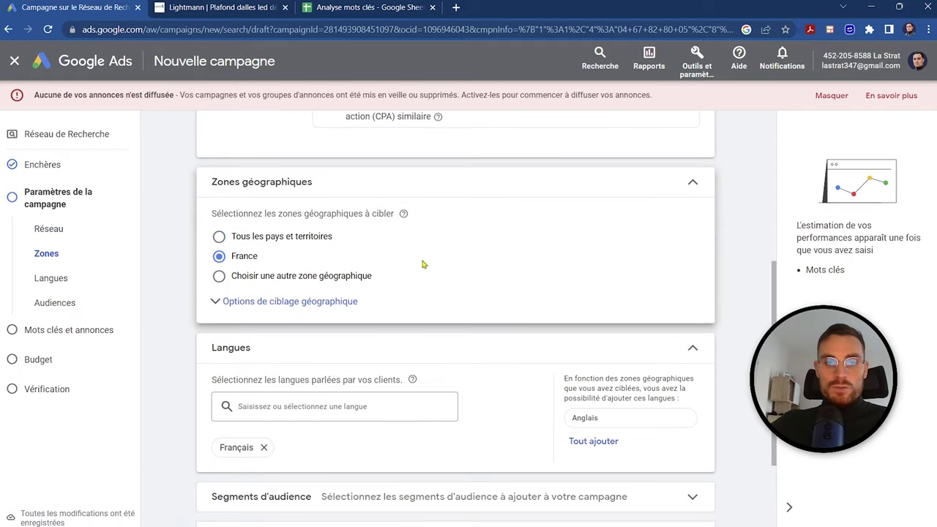
{"action": "left_click", "coordinate": [291, 302]}
{"action": "scroll", "coordinate": [421, 249], "scroll_direction": "down", "scroll_amount": 2}
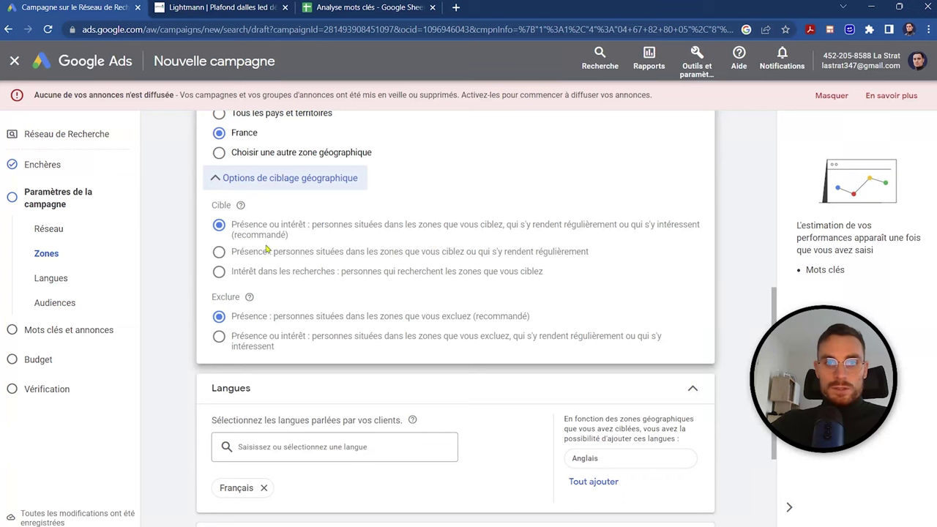
{"action": "left_click", "coordinate": [219, 252]}
{"action": "scroll", "coordinate": [488, 250], "scroll_direction": "down", "scroll_amount": 1}
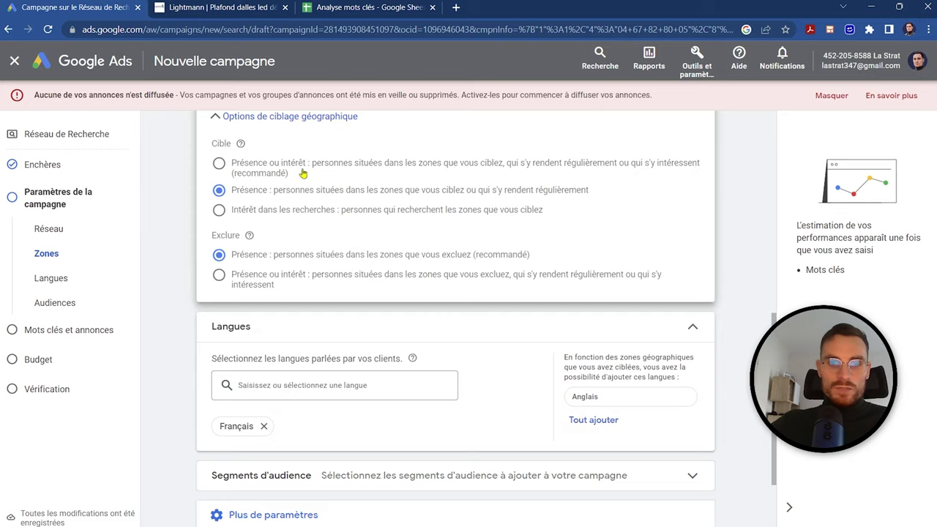
Add Anglais to the campaign languages and select all the suggested audience segments for Observation
{"action": "scroll", "coordinate": [293, 176], "scroll_direction": "down", "scroll_amount": 2}
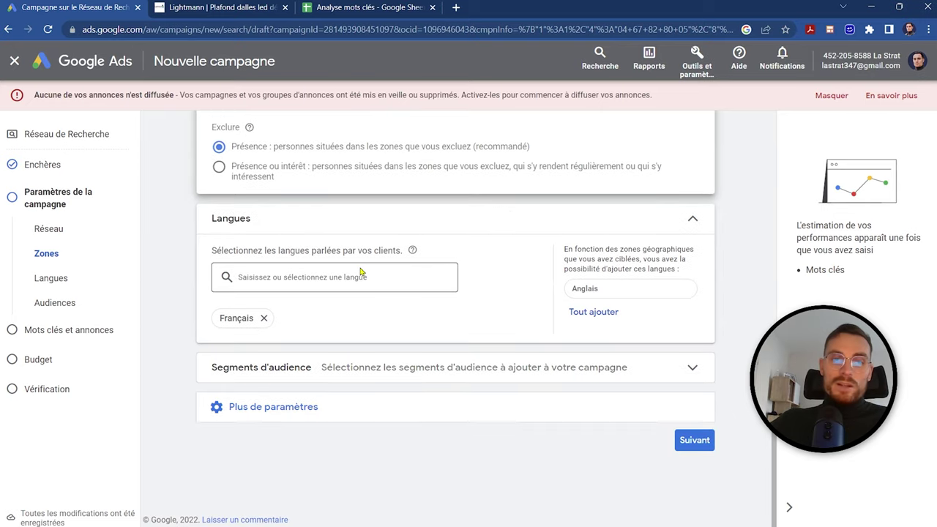
{"action": "left_click", "coordinate": [588, 291]}
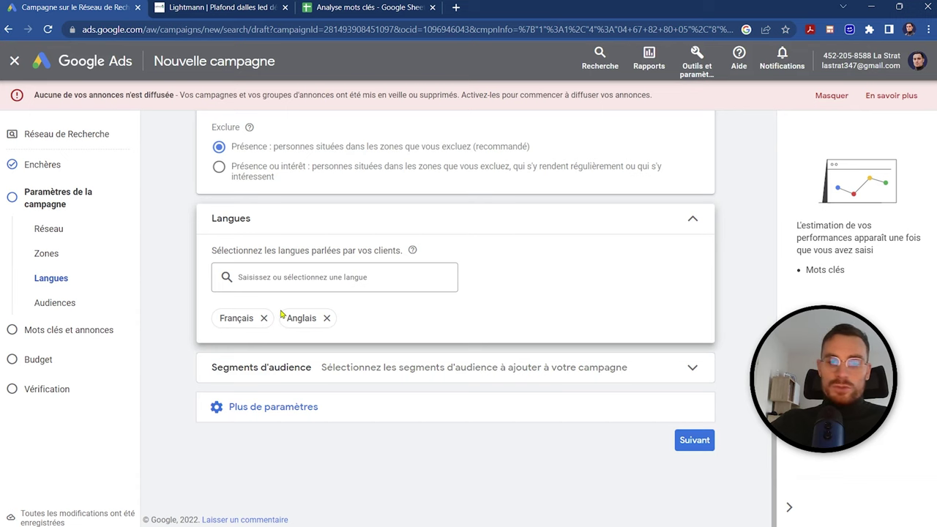
{"action": "left_click", "coordinate": [553, 366]}
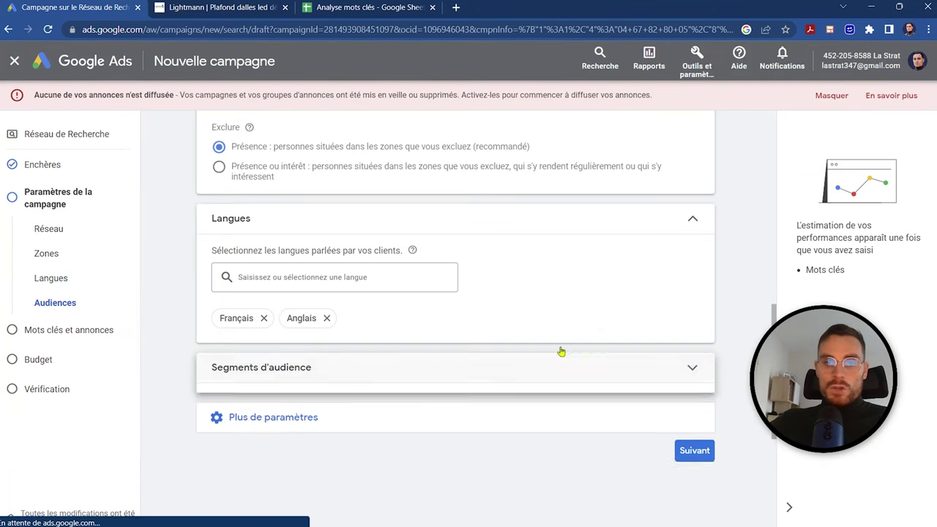
{"action": "scroll", "coordinate": [632, 272], "scroll_direction": "down", "scroll_amount": 3}
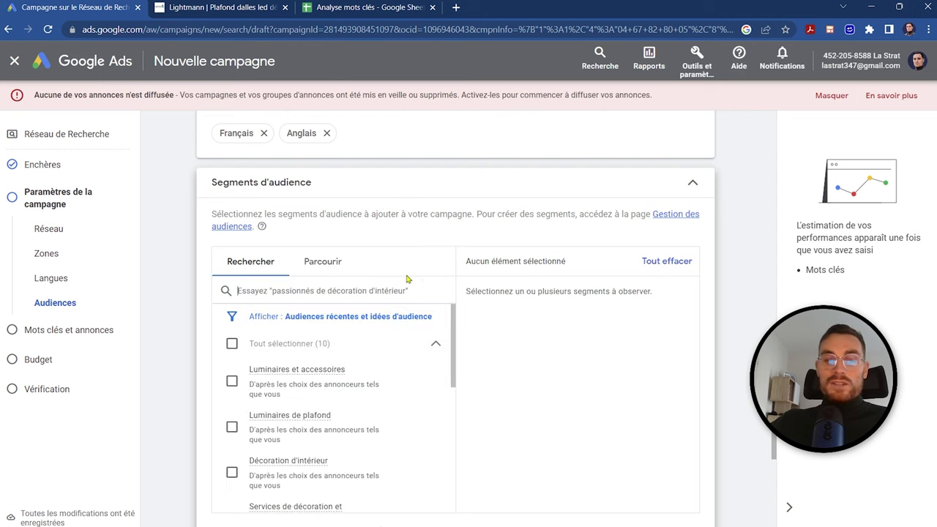
{"action": "left_click", "coordinate": [231, 344]}
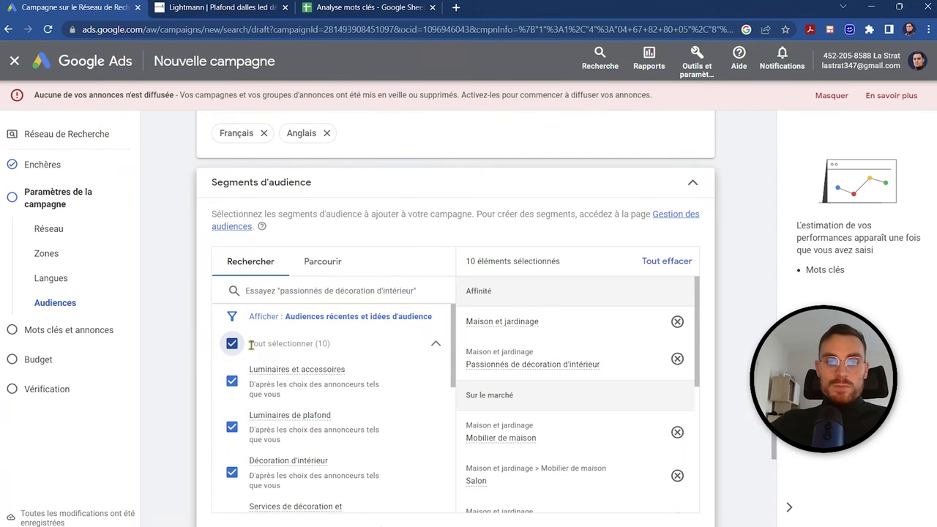
{"action": "scroll", "coordinate": [527, 328], "scroll_direction": "down", "scroll_amount": 5}
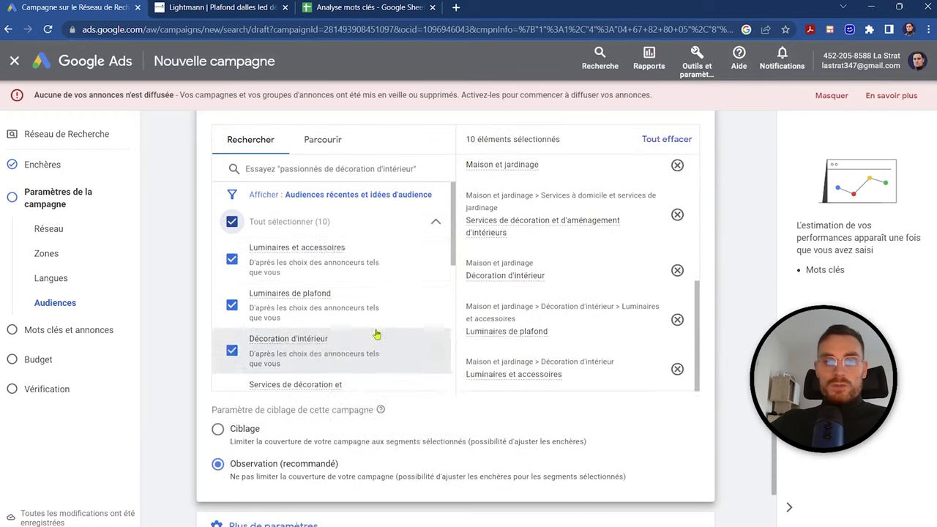
Browse the detailed demographic audiences and select the industry segments under Emplois, Secteur d'activité
{"action": "scroll", "coordinate": [334, 205], "scroll_direction": "up", "scroll_amount": 1}
{"action": "left_click", "coordinate": [311, 199]}
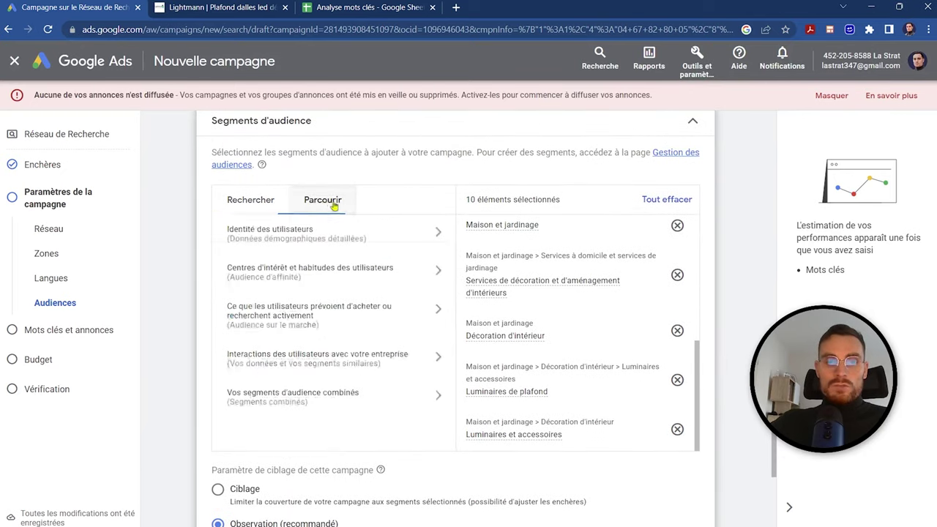
{"action": "left_click", "coordinate": [437, 233]}
{"action": "left_click", "coordinate": [298, 382]}
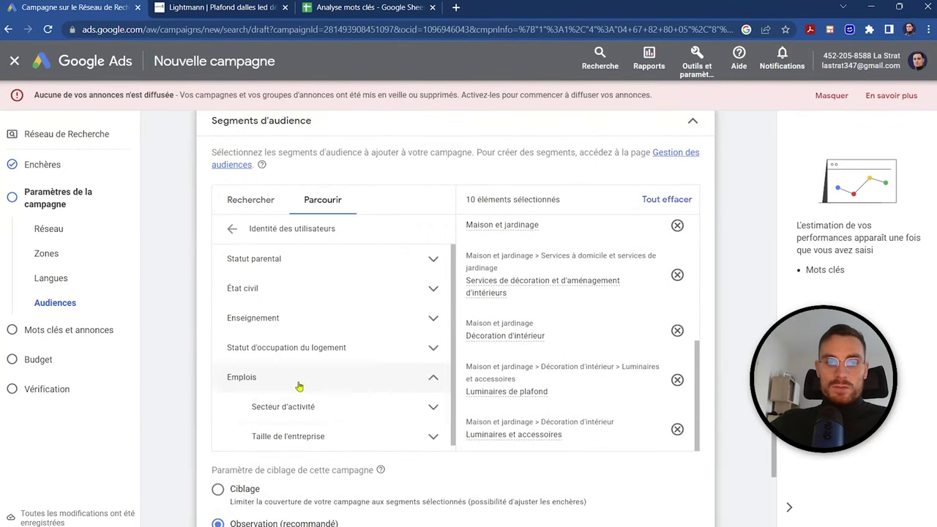
{"action": "left_click", "coordinate": [285, 407]}
{"action": "left_click", "coordinate": [281, 308]}
{"action": "left_click", "coordinate": [281, 337]}
{"action": "left_click", "coordinate": [282, 367]}
{"action": "left_click", "coordinate": [281, 396]}
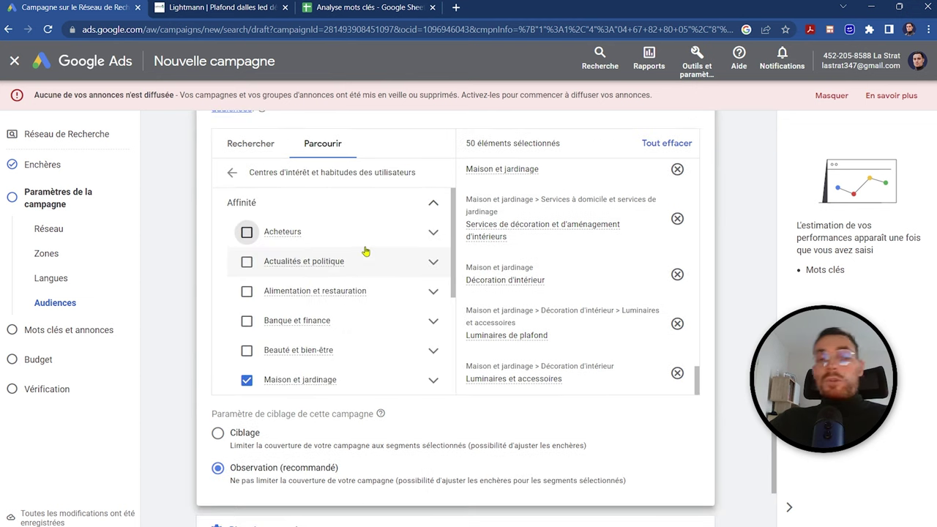
Add the remaining Affinité categories, from Acheteurs to Véhicules et transports, to the audience segments and return to the segment search
{"action": "left_click", "coordinate": [246, 233]}
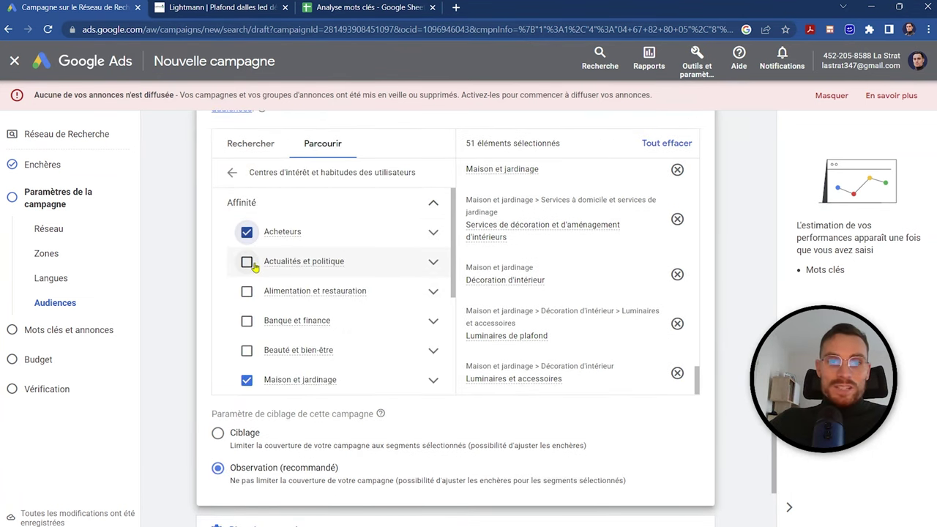
{"action": "left_click", "coordinate": [246, 262]}
{"action": "left_click", "coordinate": [247, 292]}
{"action": "left_click", "coordinate": [247, 321]}
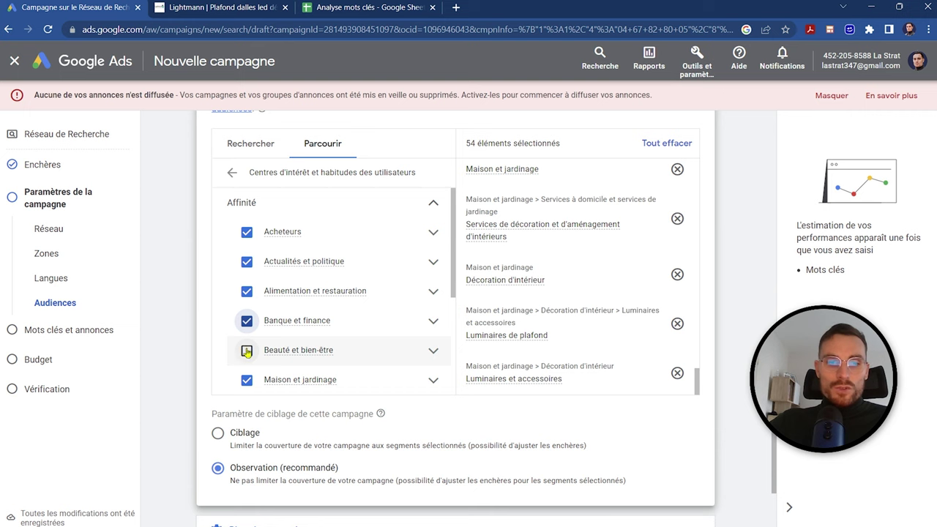
{"action": "left_click", "coordinate": [246, 352]}
{"action": "scroll", "coordinate": [372, 237], "scroll_direction": "down", "scroll_amount": 2}
{"action": "left_click", "coordinate": [247, 285]}
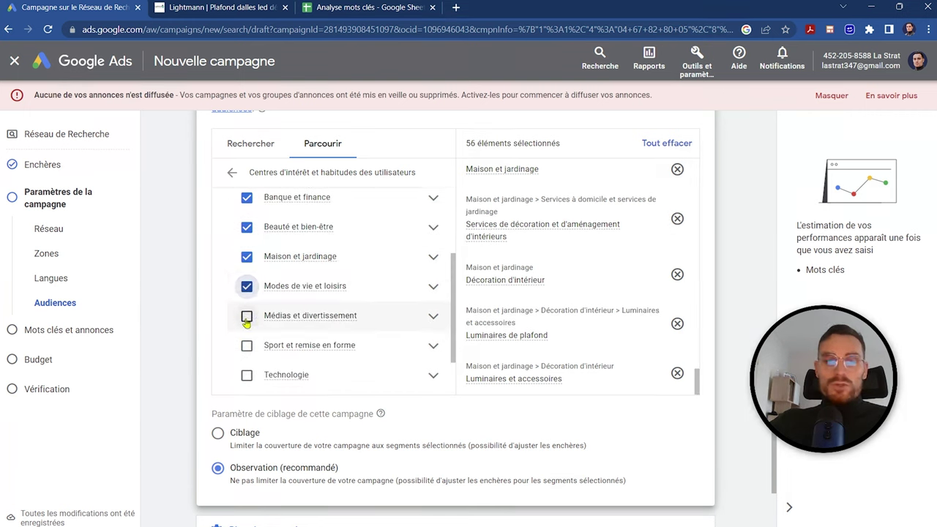
{"action": "left_click", "coordinate": [247, 315]}
{"action": "left_click", "coordinate": [247, 345]}
{"action": "left_click", "coordinate": [247, 375]}
{"action": "scroll", "coordinate": [350, 341], "scroll_direction": "down", "scroll_amount": 1}
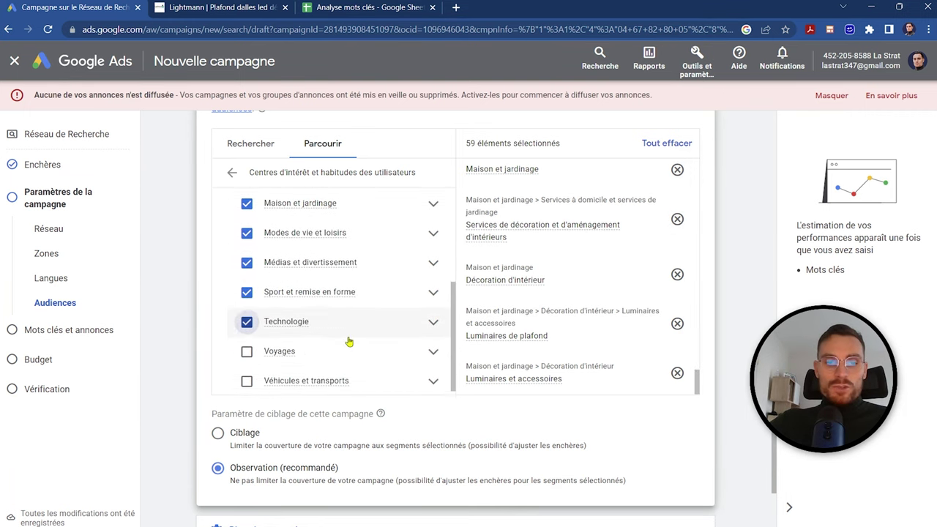
{"action": "left_click", "coordinate": [249, 346]}
{"action": "left_click", "coordinate": [248, 374]}
{"action": "scroll", "coordinate": [365, 276], "scroll_direction": "up", "scroll_amount": 1}
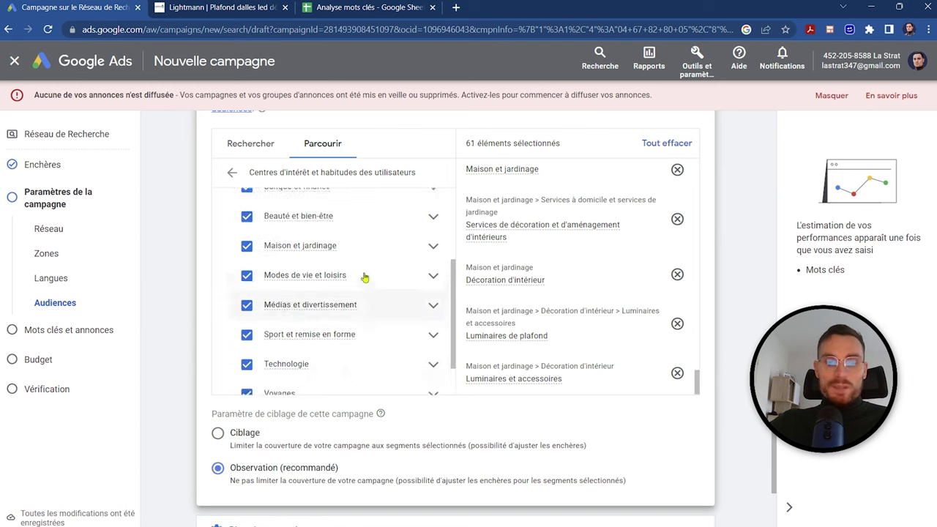
{"action": "scroll", "coordinate": [364, 276], "scroll_direction": "up", "scroll_amount": 5}
{"action": "left_click", "coordinate": [246, 329]}
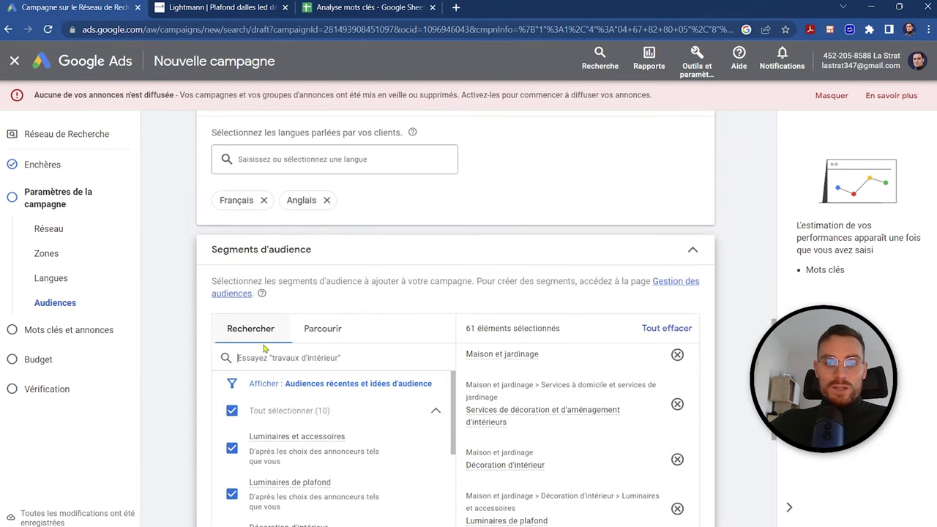
Set the ad rotation to Ne pas optimiser : alterner les annonces indéfiniment and proceed to the keywords and ads stage
{"action": "scroll", "coordinate": [265, 348], "scroll_direction": "down", "scroll_amount": 5}
{"action": "scroll", "coordinate": [366, 355], "scroll_direction": "down", "scroll_amount": 2}
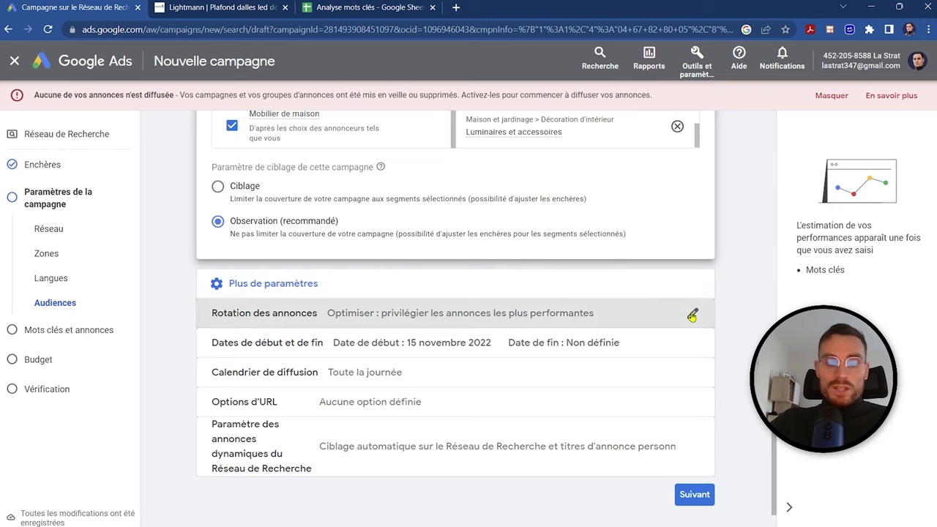
{"action": "left_click", "coordinate": [691, 314]}
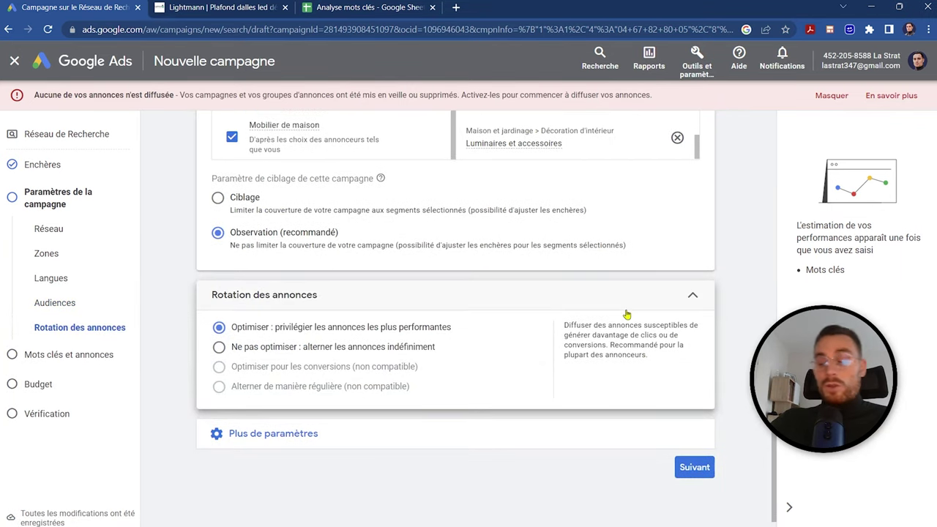
{"action": "left_click", "coordinate": [220, 349]}
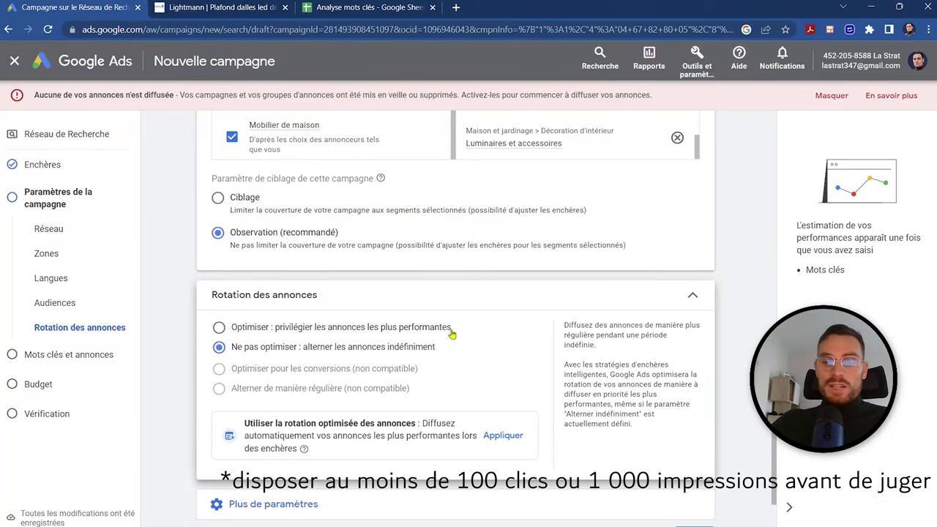
{"action": "scroll", "coordinate": [485, 333], "scroll_direction": "down", "scroll_amount": 2}
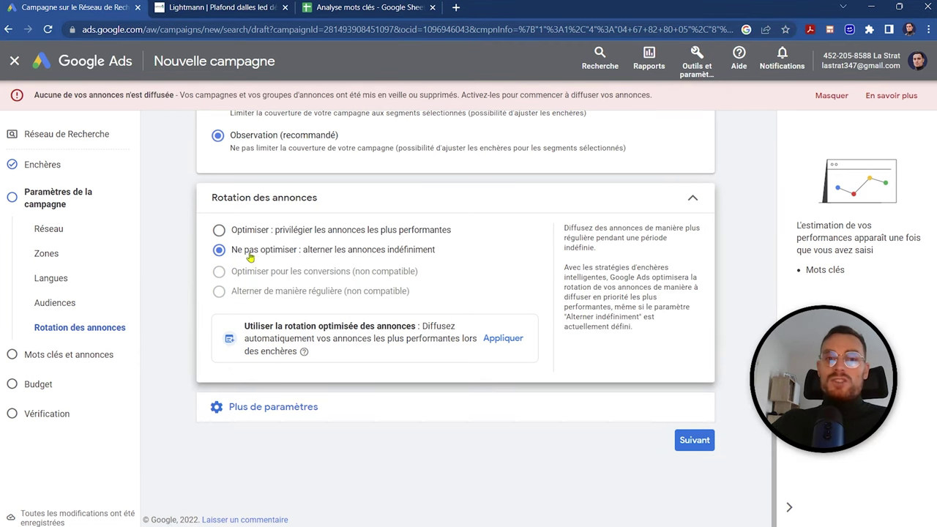
{"action": "left_click", "coordinate": [283, 408]}
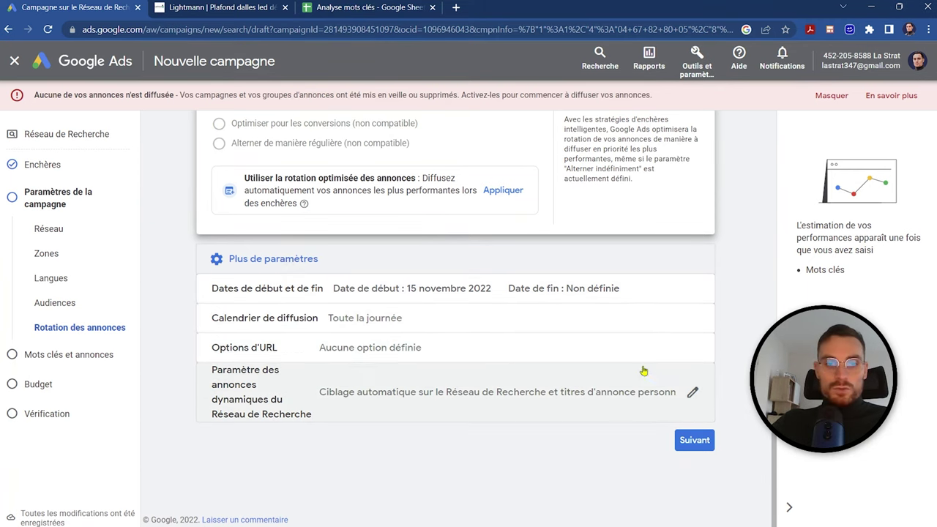
{"action": "left_click", "coordinate": [688, 439]}
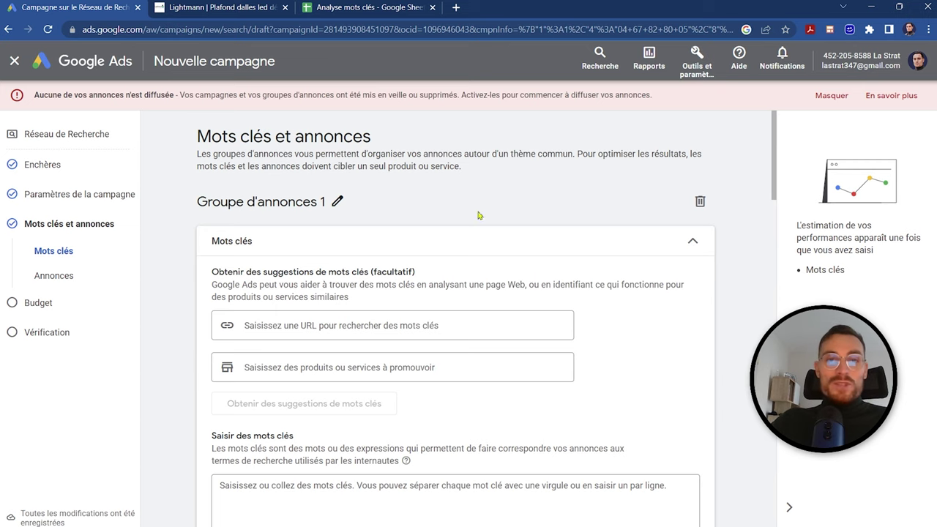
Switch to the Analyse mots clés spreadsheet, copy the Plafond group's keywords in B30:B50, and open the Concurrents sheet
{"action": "left_click", "coordinate": [371, 5]}
{"action": "scroll", "coordinate": [180, 335], "scroll_direction": "down", "scroll_amount": 5}
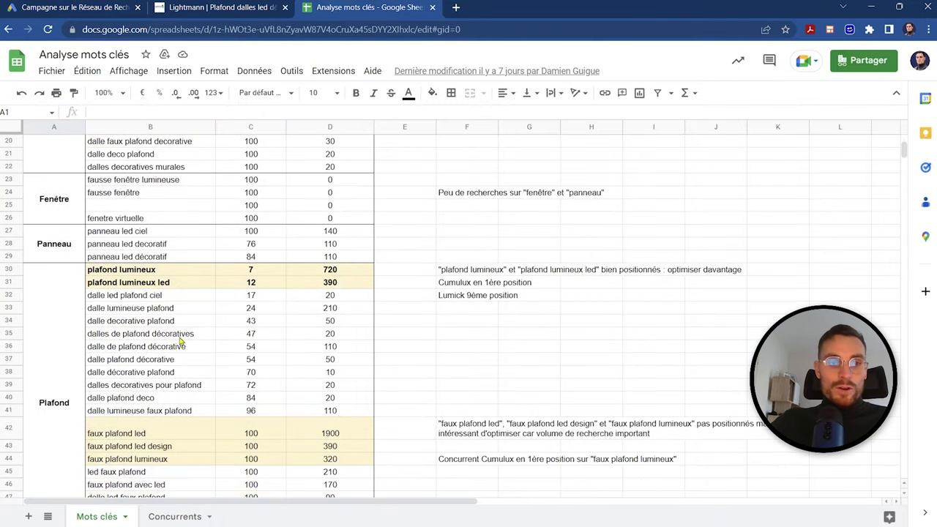
{"action": "left_click_drag", "start_coordinate": [147, 270], "coordinate": [170, 388]}
{"action": "key", "text": "ctrl+c"}
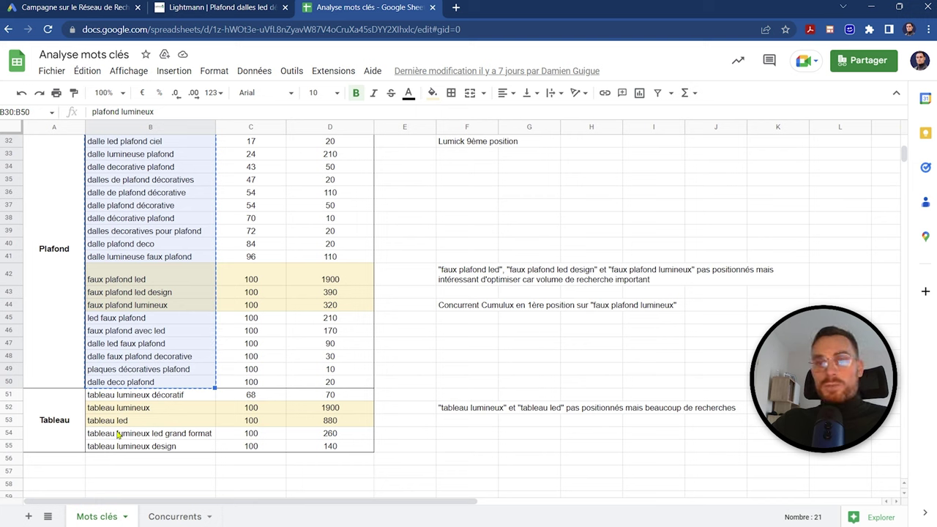
{"action": "left_click", "coordinate": [175, 519]}
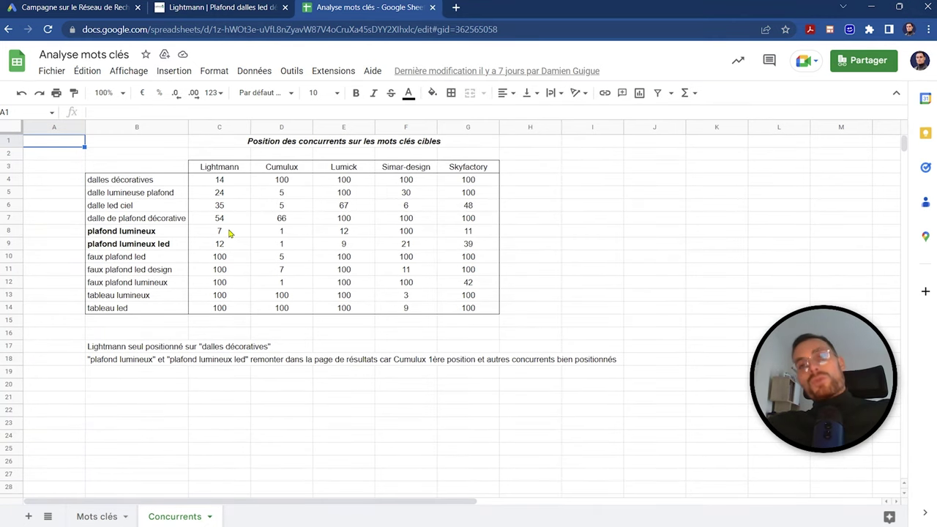
Return to Google Ads and rename the first ad group Plafond Lumineux
{"action": "left_click", "coordinate": [101, 6]}
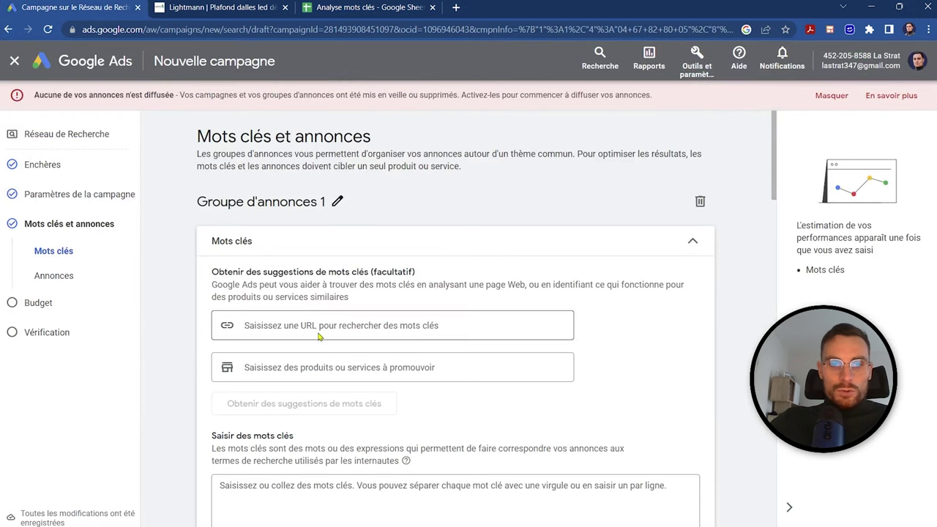
{"action": "left_click", "coordinate": [333, 205]}
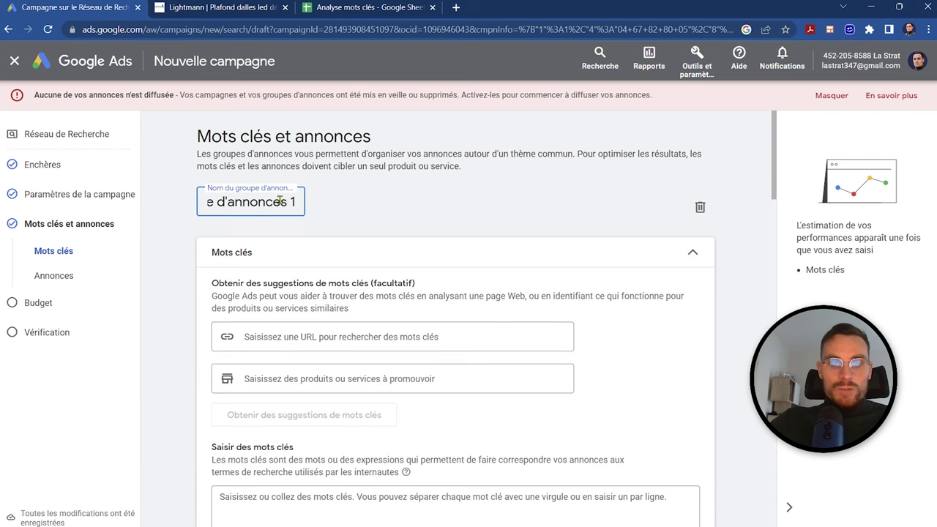
{"action": "key", "text": "BackSpace"}
{"action": "key", "text": "BackSpace"}
{"action": "key", "text": "BackSpace"}
{"action": "key", "text": "BackSpace"}
{"action": "key", "text": "BackSpace"}
{"action": "key", "text": "BackSpace"}
{"action": "key", "text": "BackSpace"}
{"action": "key", "text": "BackSpace"}
{"action": "key", "text": "BackSpace"}
{"action": "key", "text": "BackSpace"}
{"action": "key", "text": "BackSpace"}
{"action": "key", "text": "BackSpace"}
{"action": "key", "text": "BackSpace"}
{"action": "key", "text": "BackSpace"}
{"action": "key", "text": "BackSpace"}
{"action": "key", "text": "BackSpace"}
{"action": "key", "text": "BackSpace"}
{"action": "key", "text": "BackSpace"}
{"action": "key", "text": "BackSpace"}
{"action": "type", "text": "Pl"}
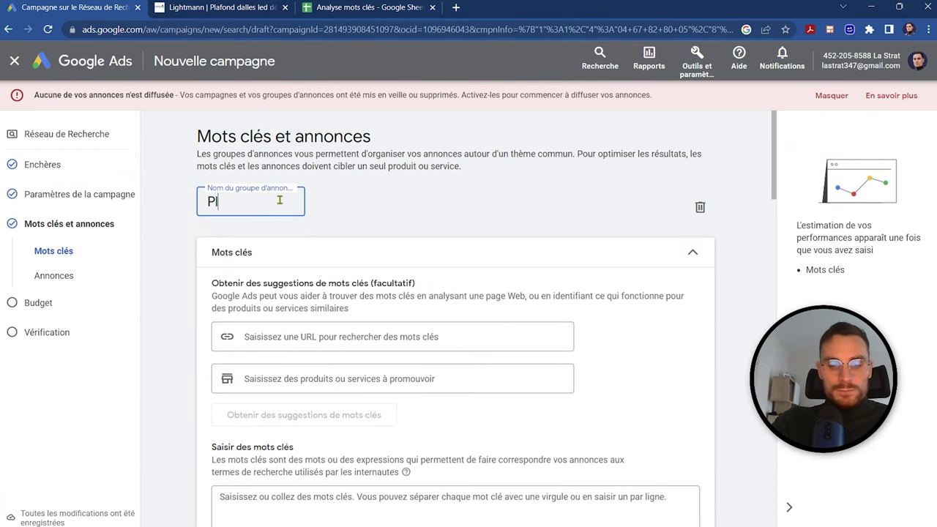
{"action": "type", "text": "afond Lumineux"}
Paste the copied Plafond keywords into the ad group's keyword list
{"action": "scroll", "coordinate": [307, 322], "scroll_direction": "down", "scroll_amount": 2}
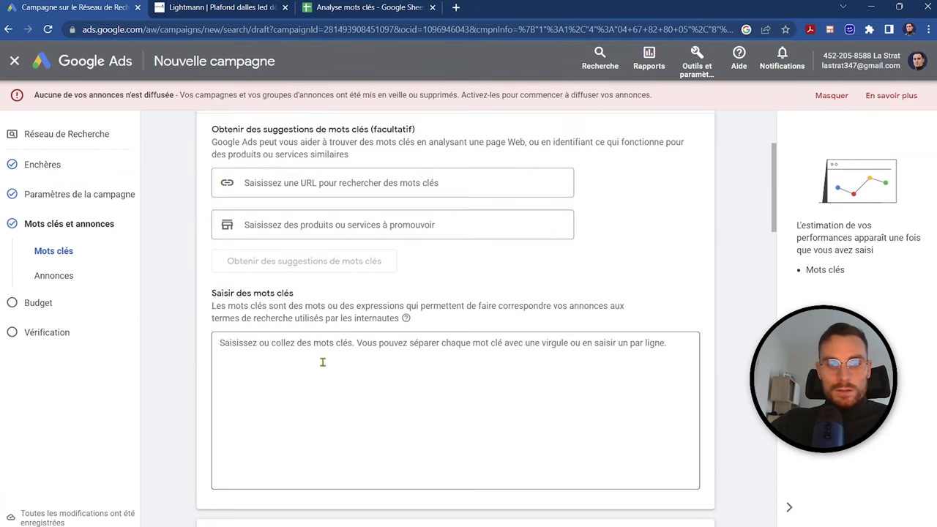
{"action": "left_click", "coordinate": [283, 353]}
{"action": "key", "text": "ctrl+v"}
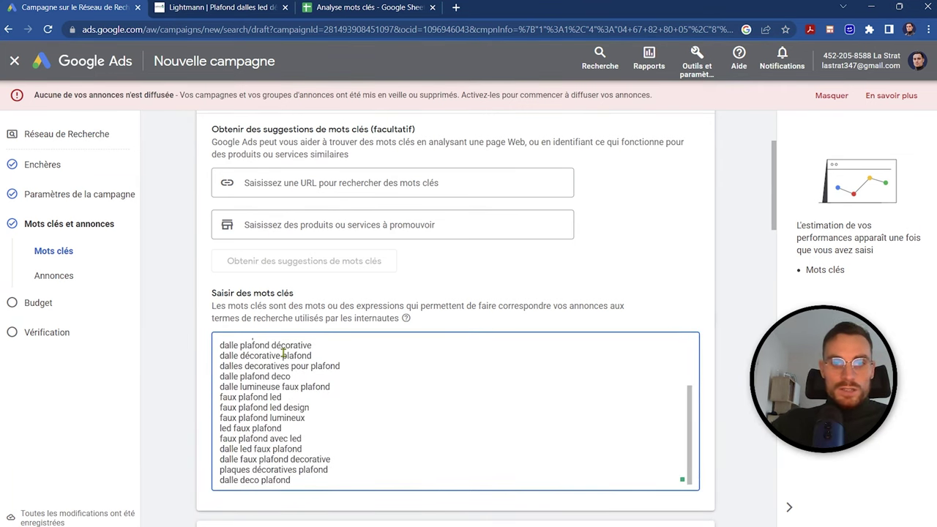
{"action": "scroll", "coordinate": [492, 371], "scroll_direction": "down", "scroll_amount": 1}
{"action": "scroll", "coordinate": [492, 371], "scroll_direction": "down", "scroll_amount": 1}
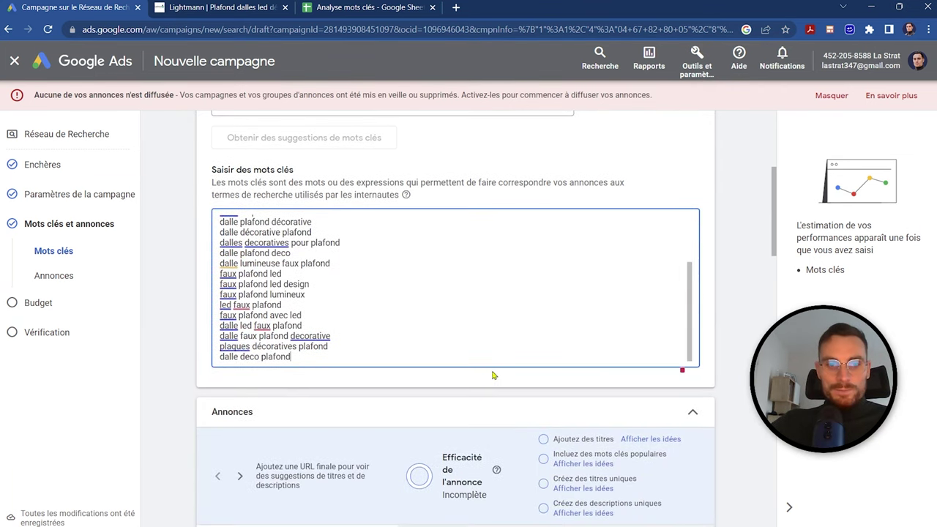
{"action": "scroll", "coordinate": [631, 323], "scroll_direction": "down", "scroll_amount": 3}
{"action": "scroll", "coordinate": [623, 309], "scroll_direction": "down", "scroll_amount": 3}
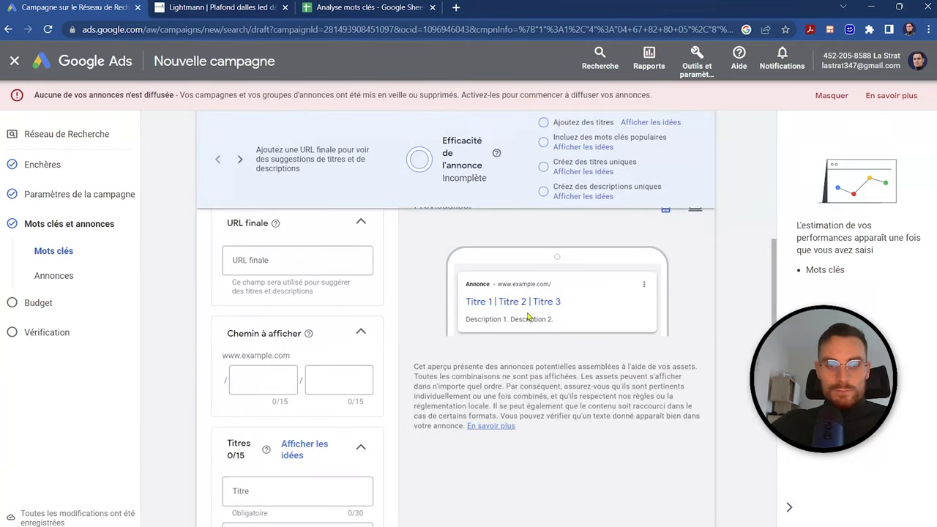
{"action": "left_click", "coordinate": [218, 7]}
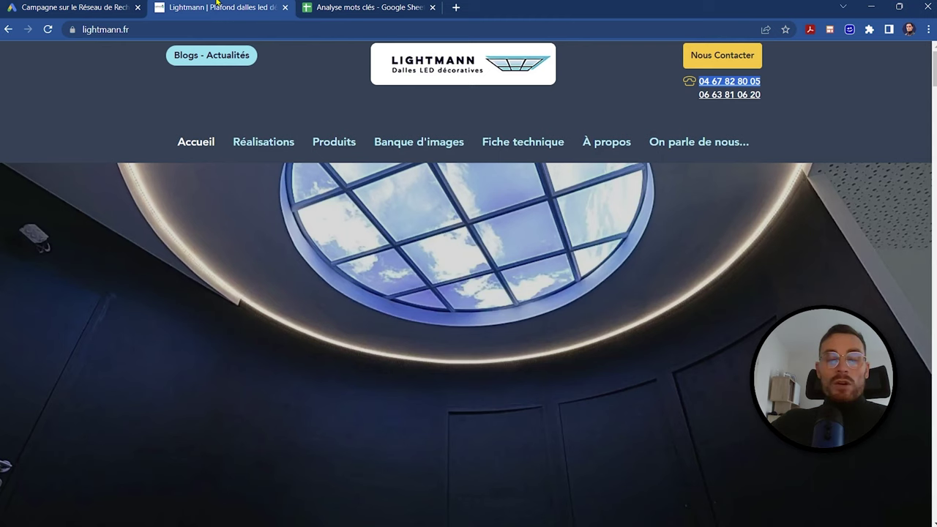
{"action": "left_click", "coordinate": [142, 30]}
{"action": "key", "text": "ctrl+c"}
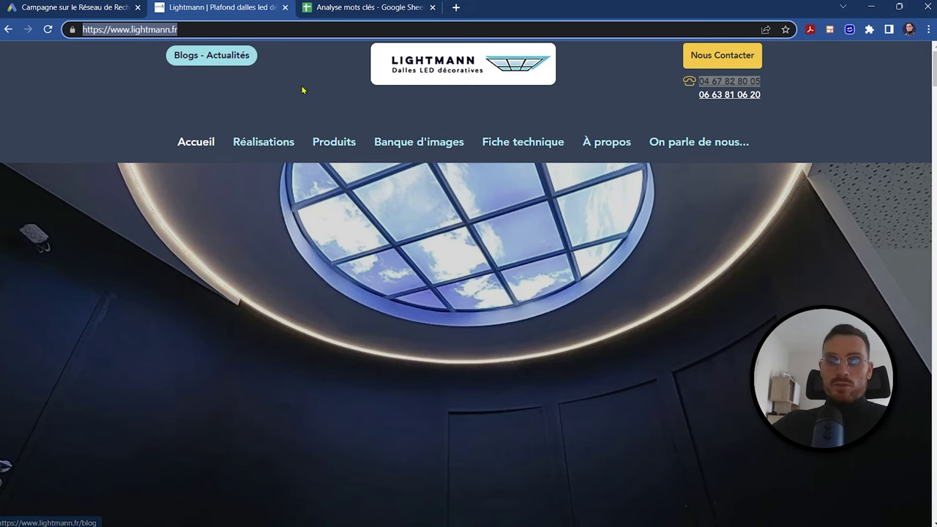
{"action": "scroll", "coordinate": [549, 271], "scroll_direction": "down", "scroll_amount": 4}
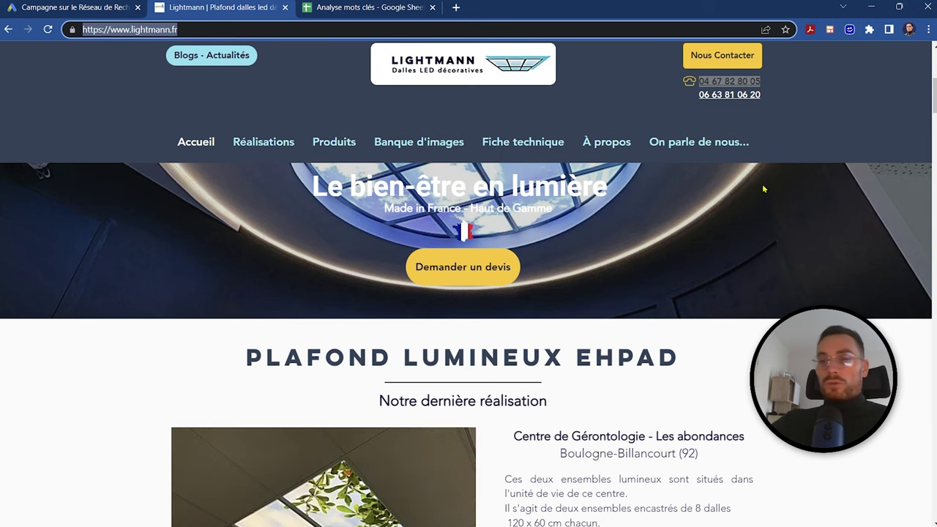
{"action": "scroll", "coordinate": [763, 189], "scroll_direction": "down", "scroll_amount": 3}
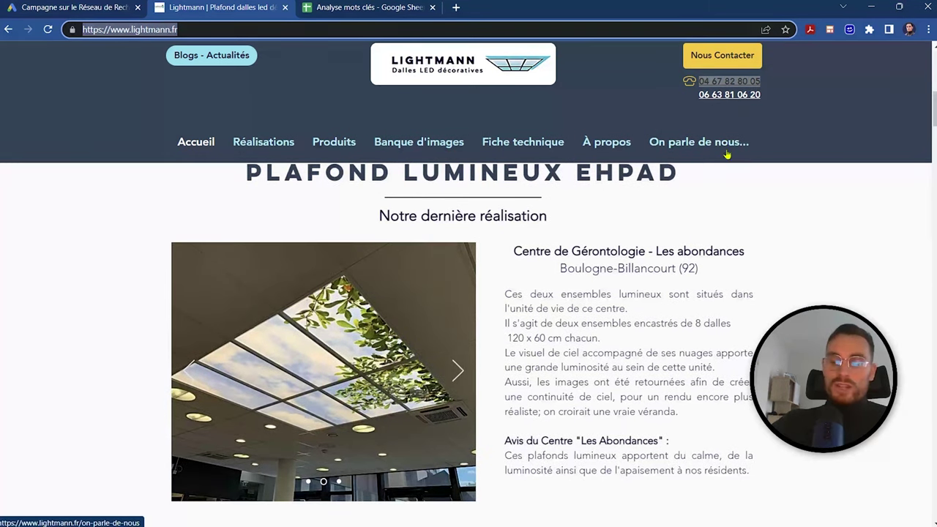
{"action": "scroll", "coordinate": [728, 168], "scroll_direction": "down", "scroll_amount": 5}
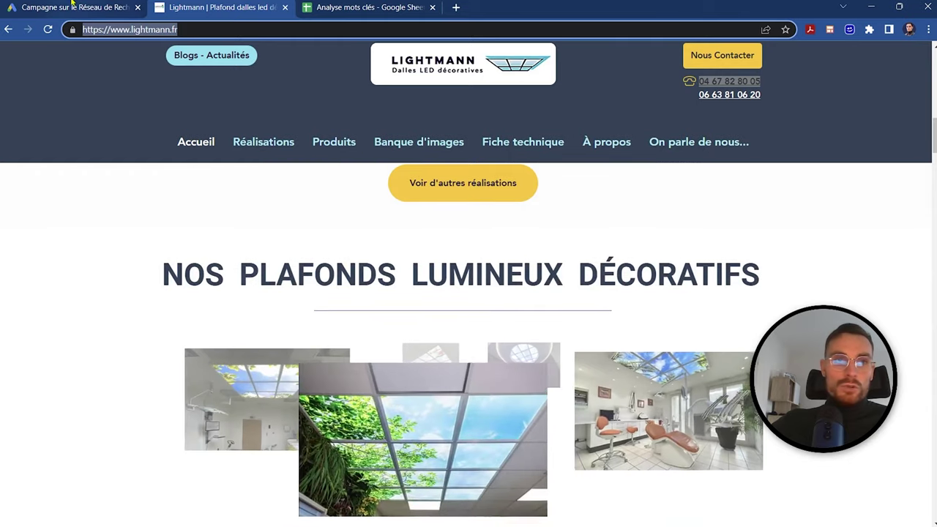
{"action": "right_click", "coordinate": [112, 31]}
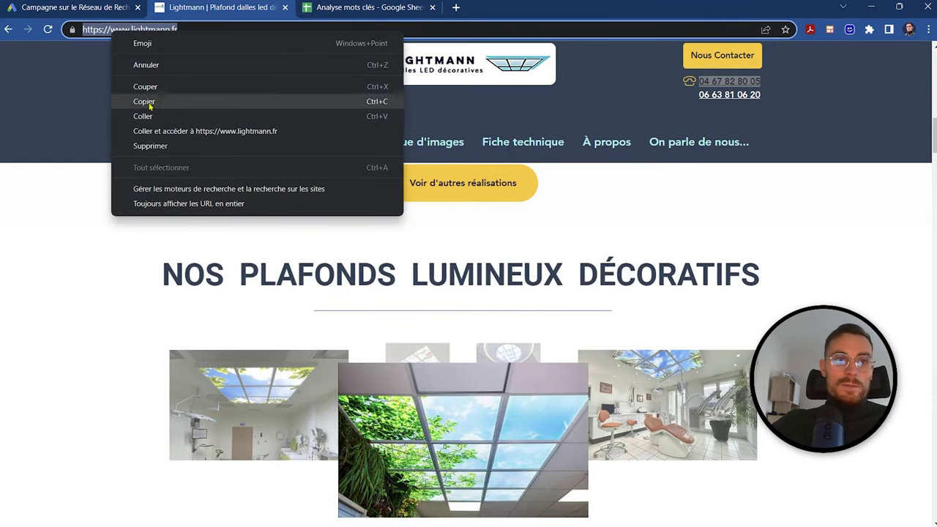
{"action": "left_click", "coordinate": [149, 105]}
{"action": "left_click", "coordinate": [110, 7]}
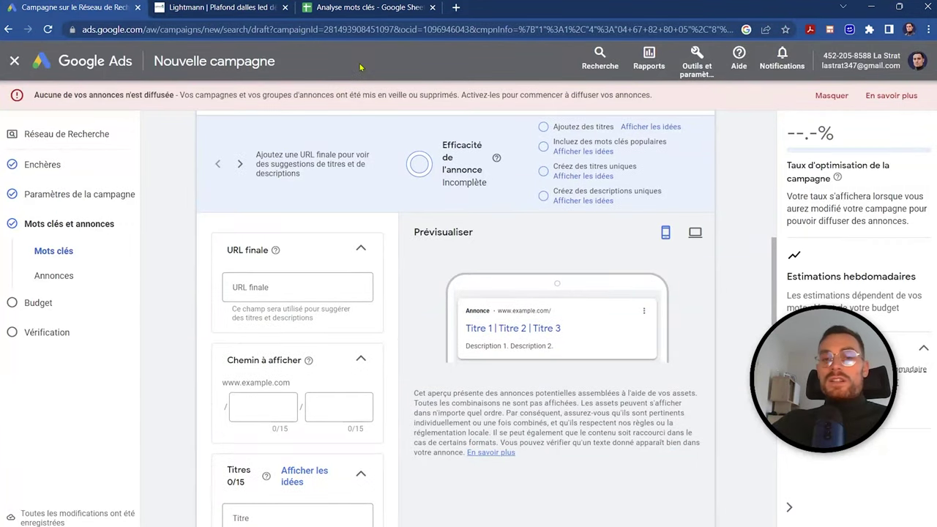
{"action": "left_click", "coordinate": [219, 8]}
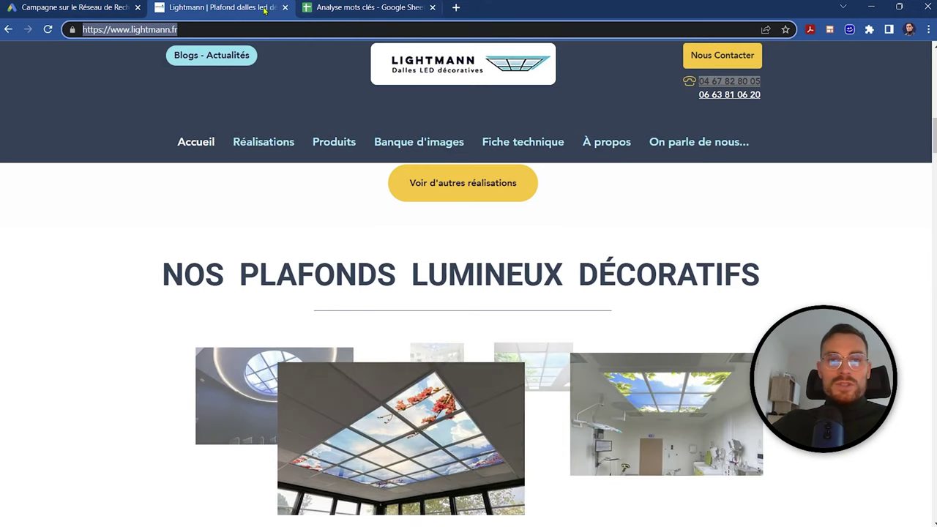
{"action": "mouse_move", "coordinate": [104, 8]}
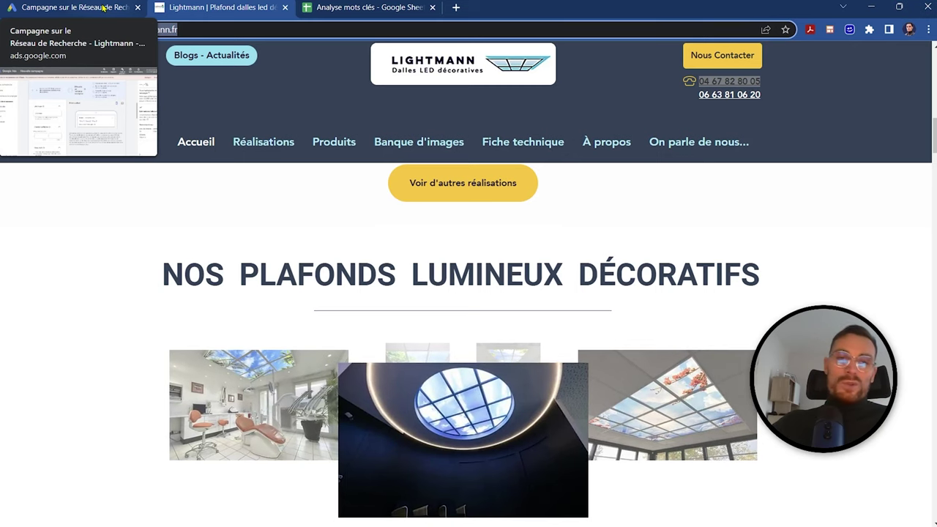
{"action": "left_click", "coordinate": [99, 6]}
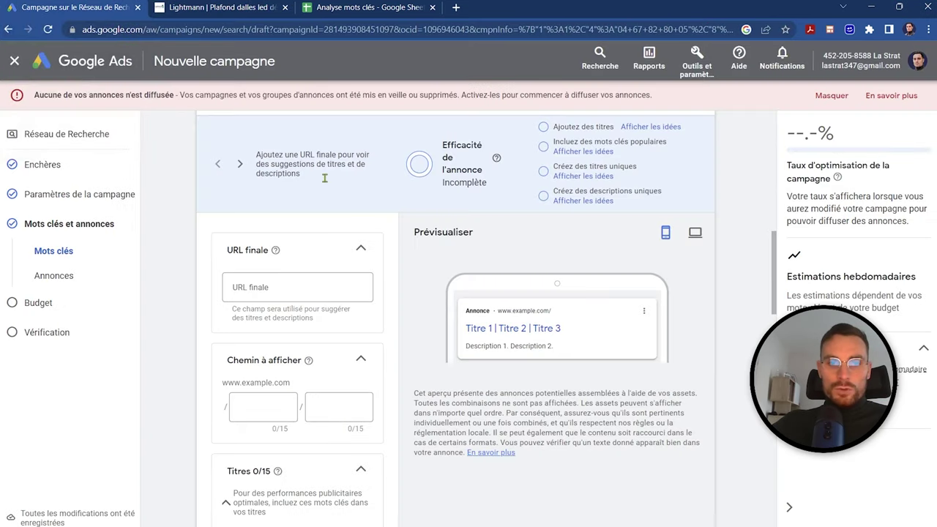
{"action": "left_click", "coordinate": [244, 297]}
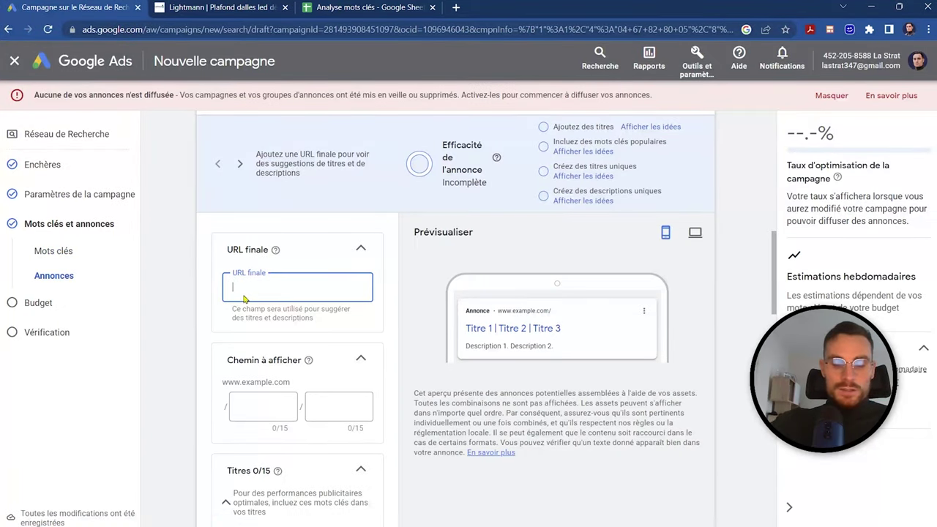
{"action": "key", "text": "ctrl+v"}
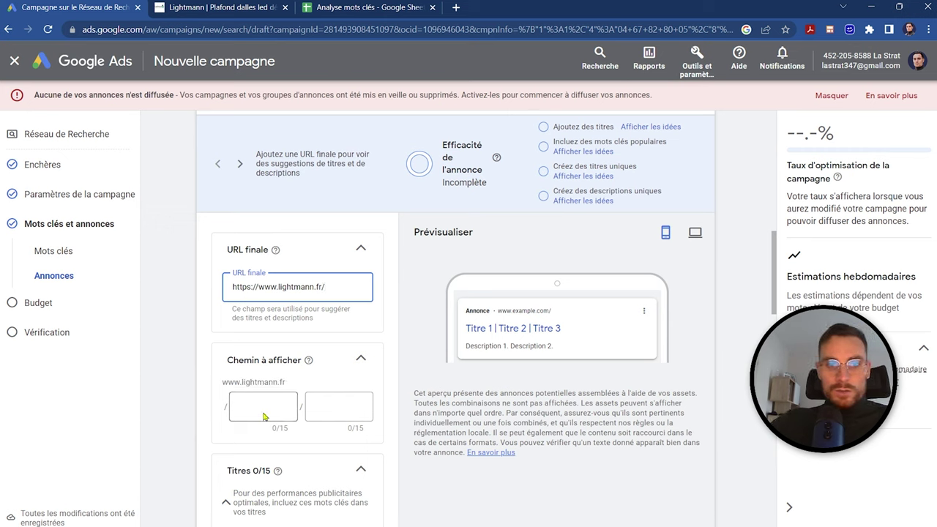
Set the ad's two display path fields to plafond and lumineux
{"action": "left_click", "coordinate": [267, 404]}
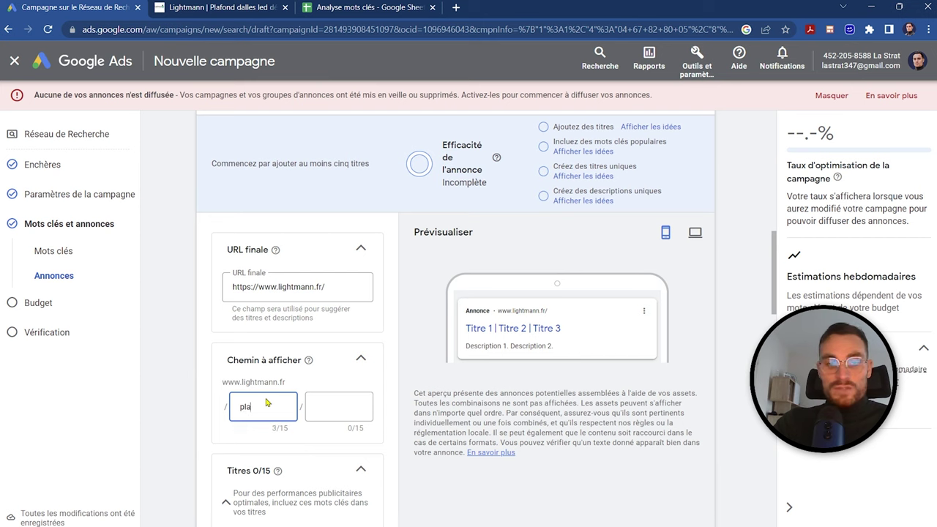
{"action": "type", "text": "plafond"}
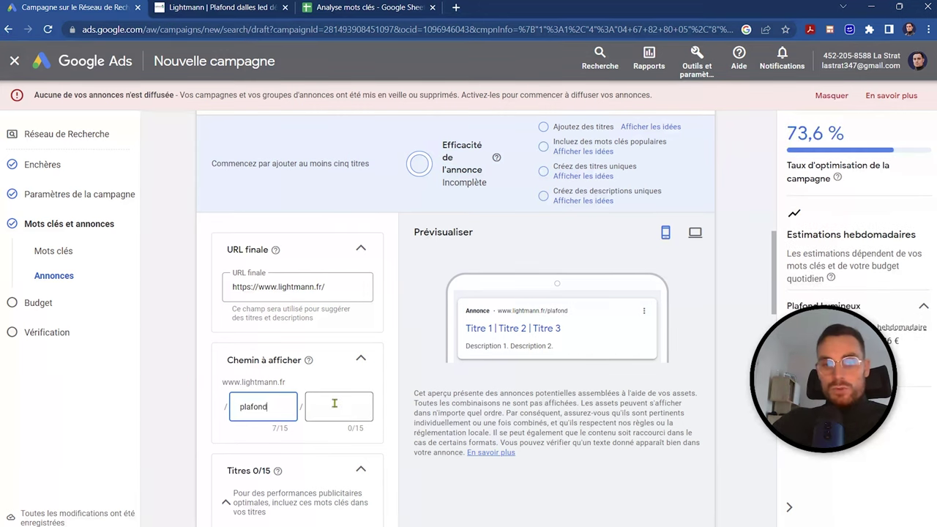
{"action": "left_click", "coordinate": [335, 409]}
{"action": "type", "text": "lulineux"}
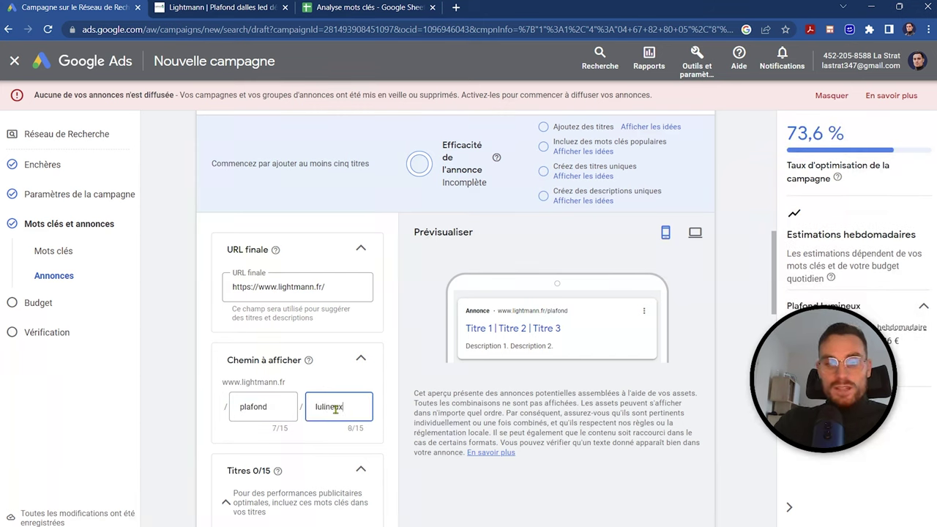
{"action": "key", "text": "Left"}
{"action": "key", "text": "Left"}
{"action": "key", "text": "Left"}
{"action": "key", "text": "Left"}
{"action": "key", "text": "Left"}
{"action": "key", "text": "BackSpace"}
{"action": "type", "text": "m"}
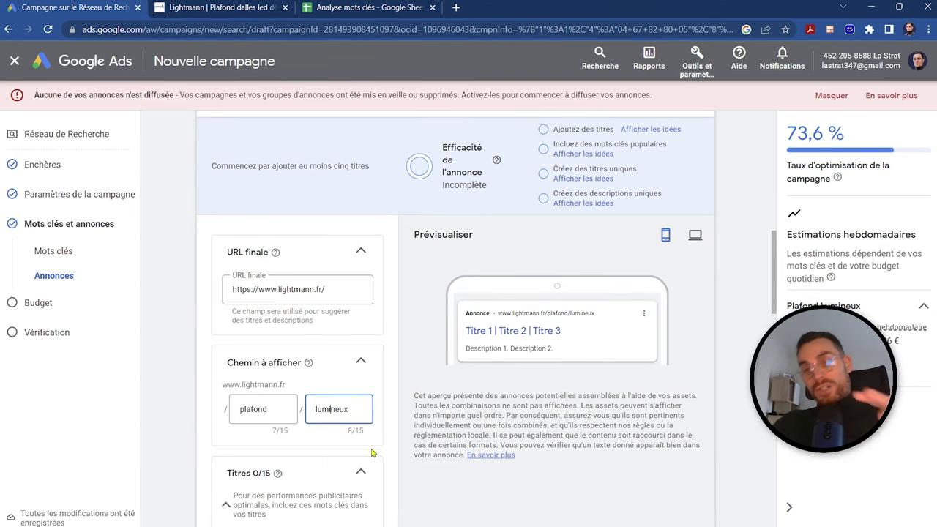
Show more headline ideas, add the faux plafond led suggestion as the first headline and capitalize it as Faux Plafond Led
{"action": "scroll", "coordinate": [366, 447], "scroll_direction": "down", "scroll_amount": 3}
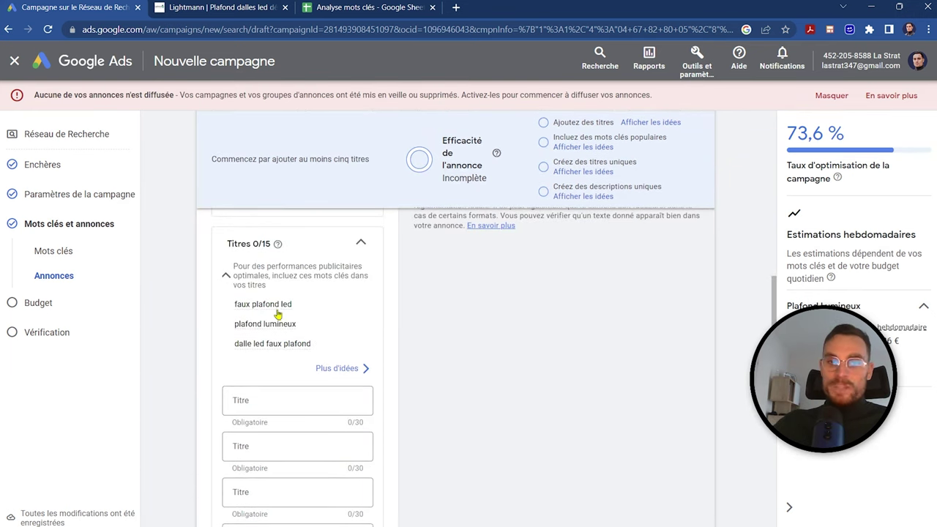
{"action": "left_click", "coordinate": [365, 369]}
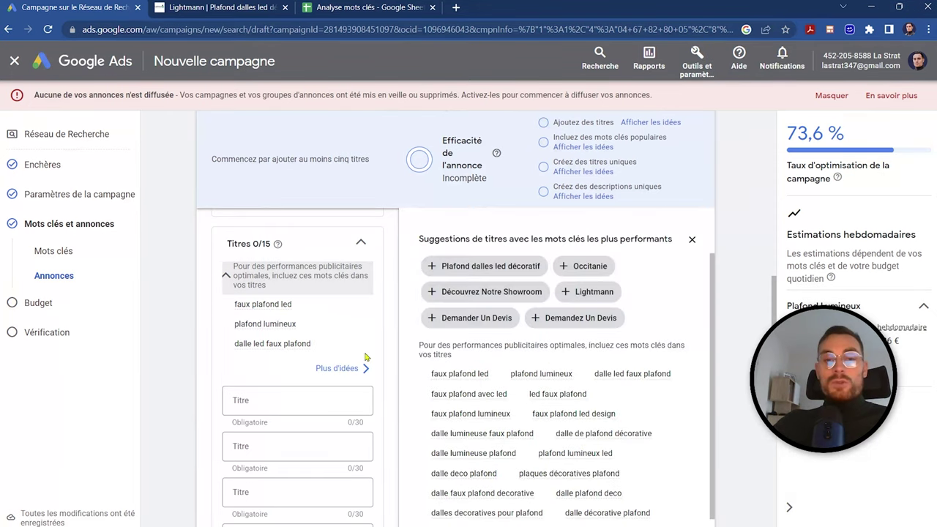
{"action": "left_click", "coordinate": [461, 374]}
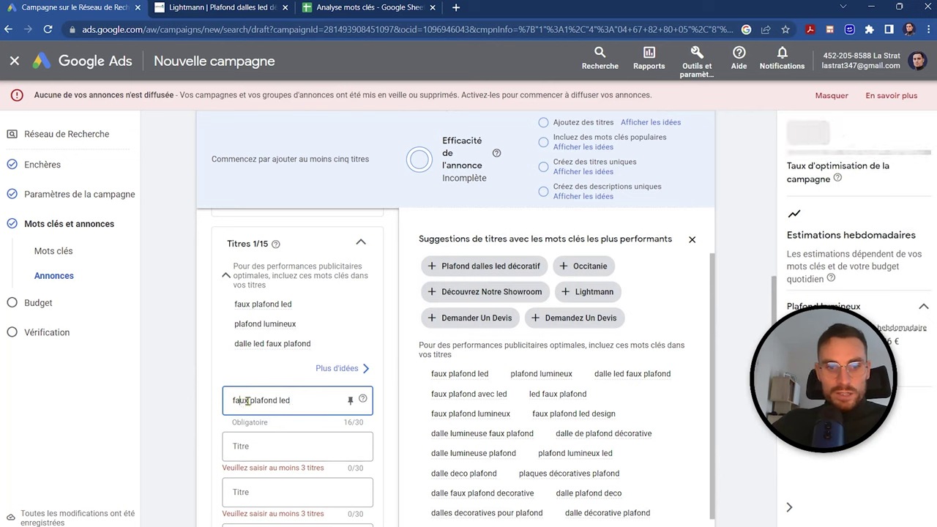
{"action": "left_click", "coordinate": [237, 401]}
{"action": "key", "text": "BackSpace"}
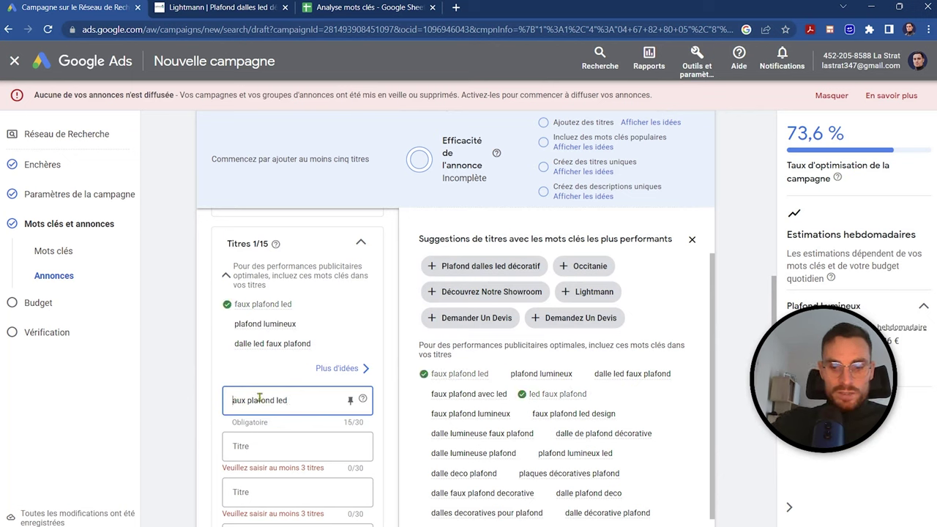
{"action": "type", "text": "F"}
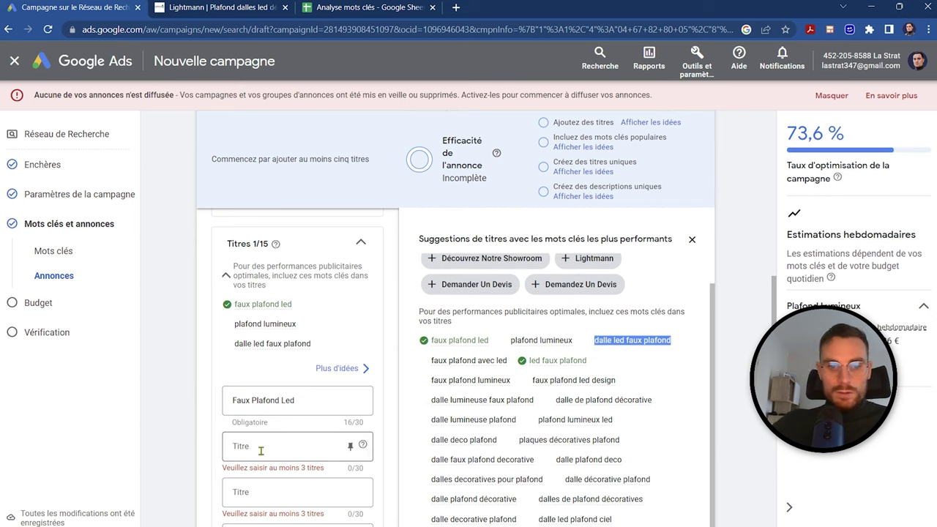
Enter Dalles Led Faux Plafond as the second headline
{"action": "type", "text": "Dalleed faux plafond"}
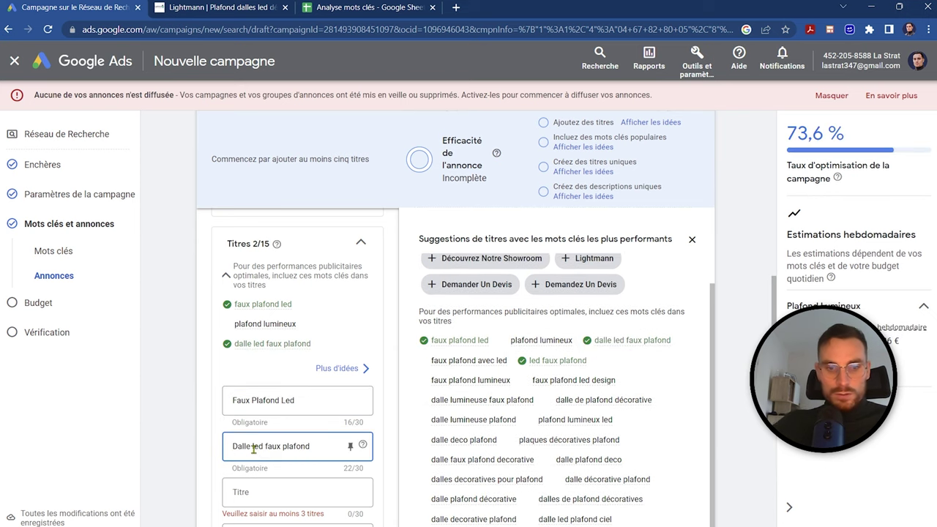
{"action": "left_click", "coordinate": [256, 446]}
{"action": "type", "text": "s L"}
{"action": "left_click_drag", "start_coordinate": [274, 446], "coordinate": [318, 446]}
{"action": "type", "text": "Faux Plafond"}
Enter Lightmann Officiel as the third headline
{"action": "scroll", "coordinate": [269, 410], "scroll_direction": "down", "scroll_amount": 2}
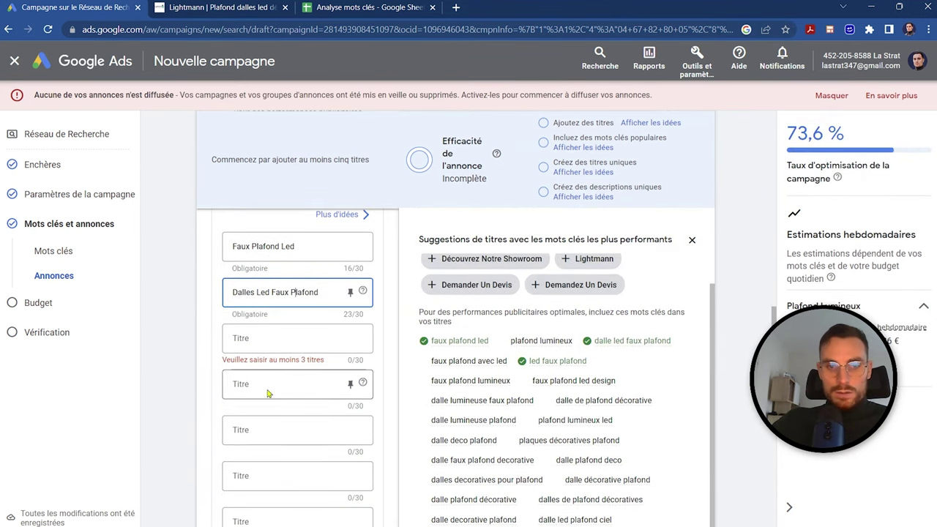
{"action": "left_click", "coordinate": [269, 348]}
{"action": "left_click", "coordinate": [305, 457]}
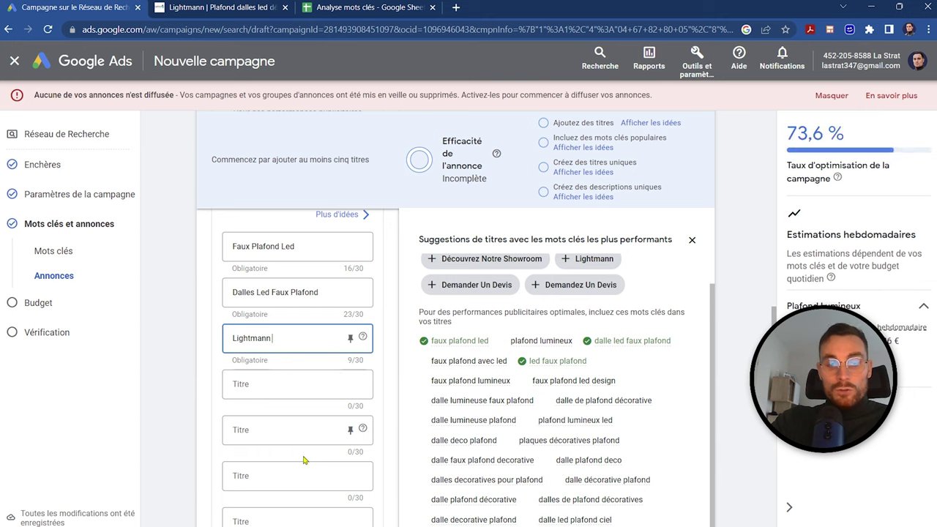
{"action": "type", "text": "of"}
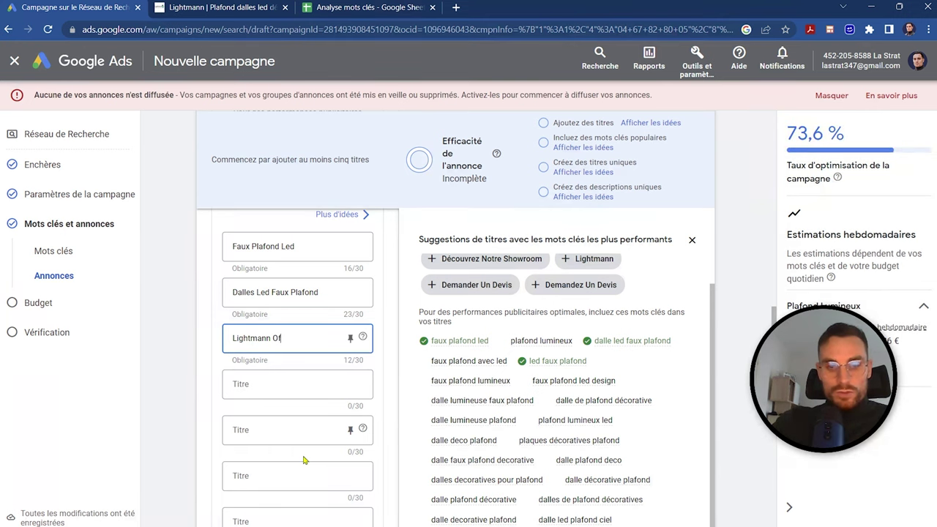
{"action": "type", "text": "ficl"}
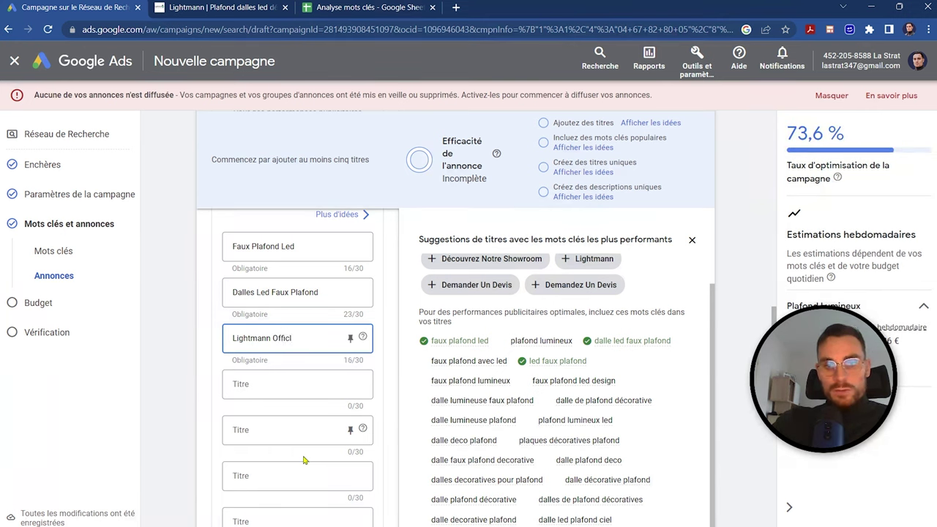
{"action": "type", "text": "eiel"}
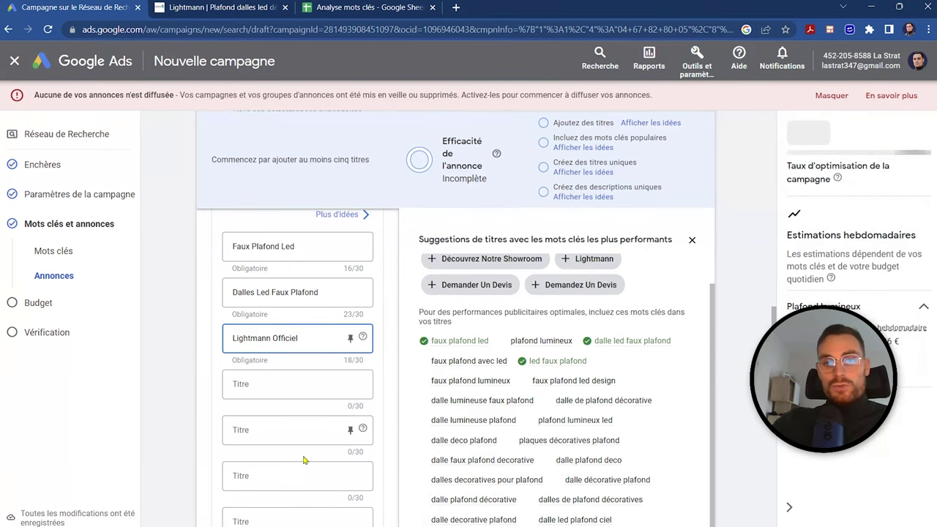
Use the Demandez Un Devis suggestion for the fourth headline and extend it to Demandez Un Devis en 2 minutes
{"action": "left_click", "coordinate": [256, 383]}
{"action": "type", "text": "D"}
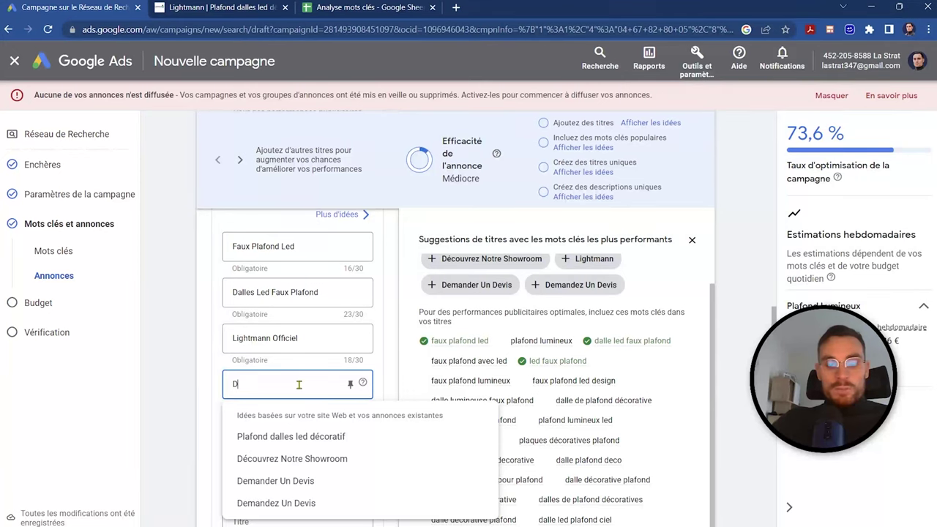
{"action": "type", "text": "ema"}
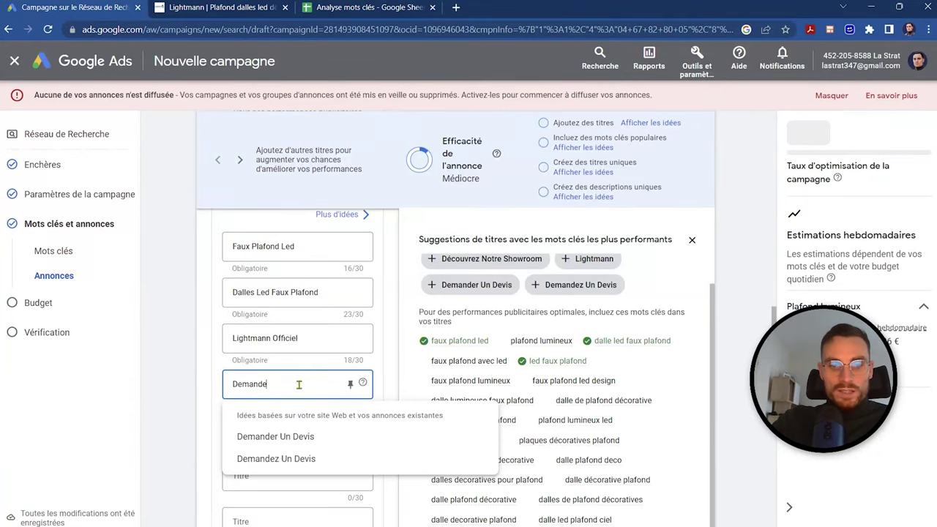
{"action": "type", "text": "nde"}
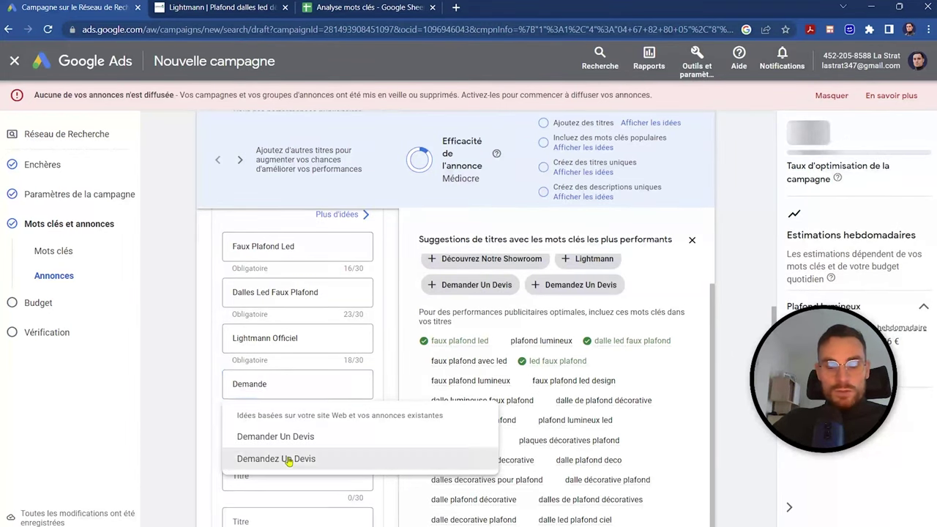
{"action": "left_click", "coordinate": [287, 459]}
{"action": "type", "text": "en 2"}
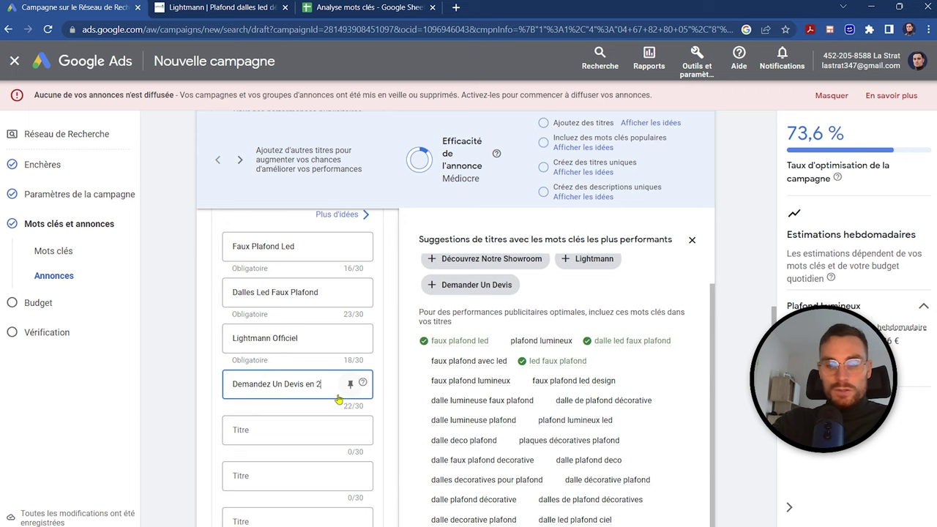
{"action": "type", "text": " minutes"}
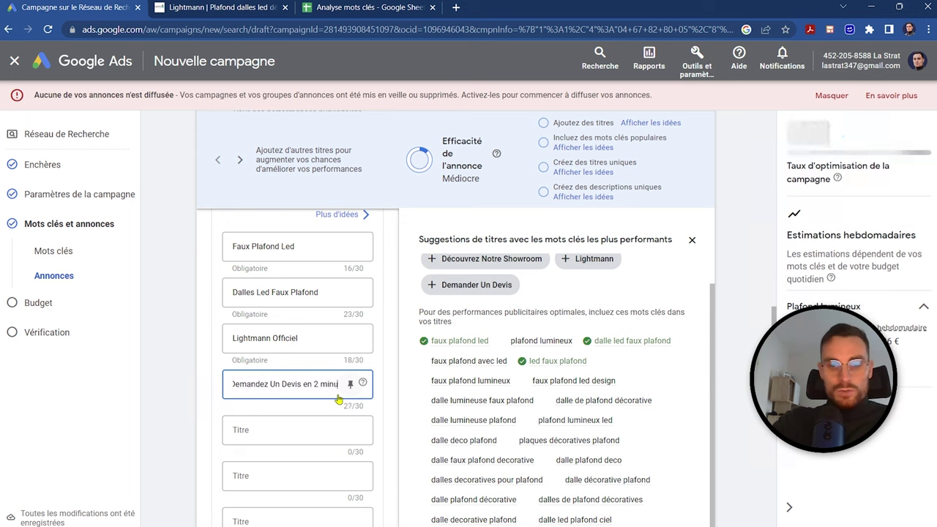
Add the headlines 500 millions d'images à dispo, Made in France, Embellissez vos Espaces and Éclairage Décoration Design
{"action": "left_click", "coordinate": [287, 415]}
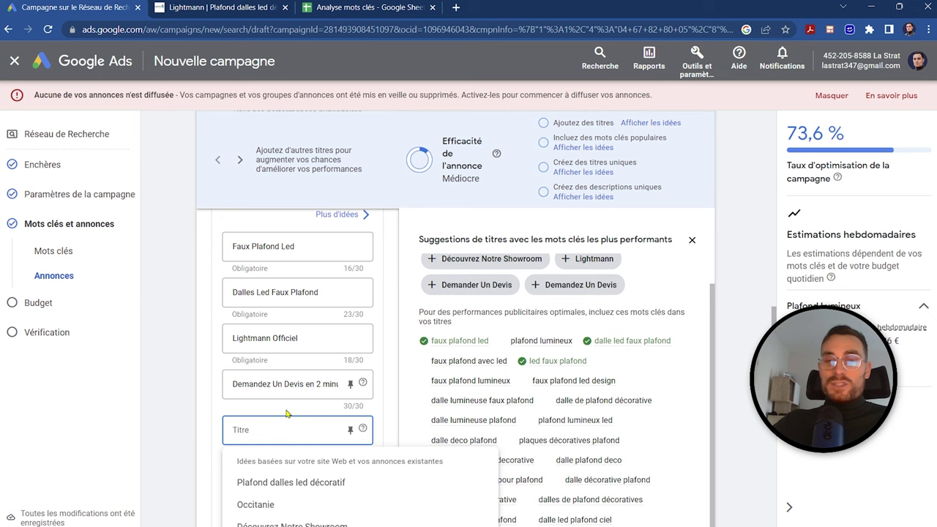
{"action": "key", "text": "ctrl+v"}
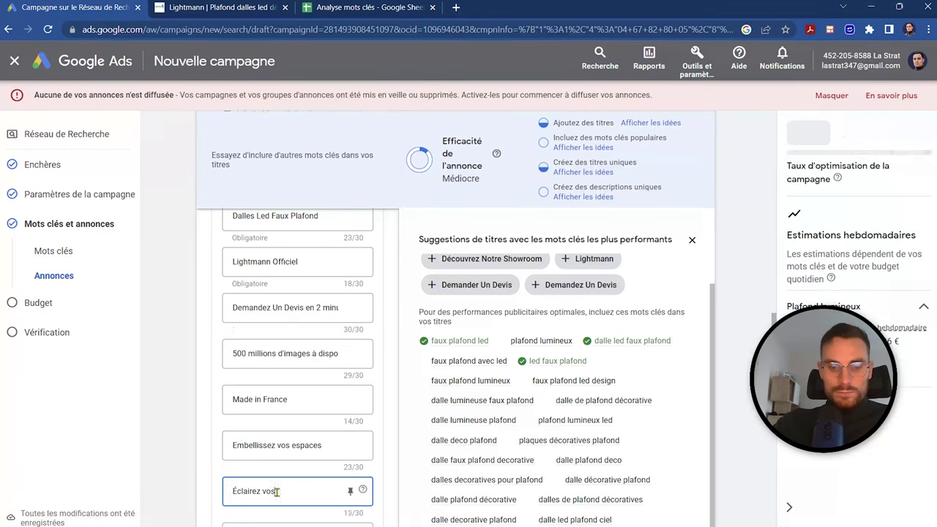
{"action": "type", "text": "locaux de"}
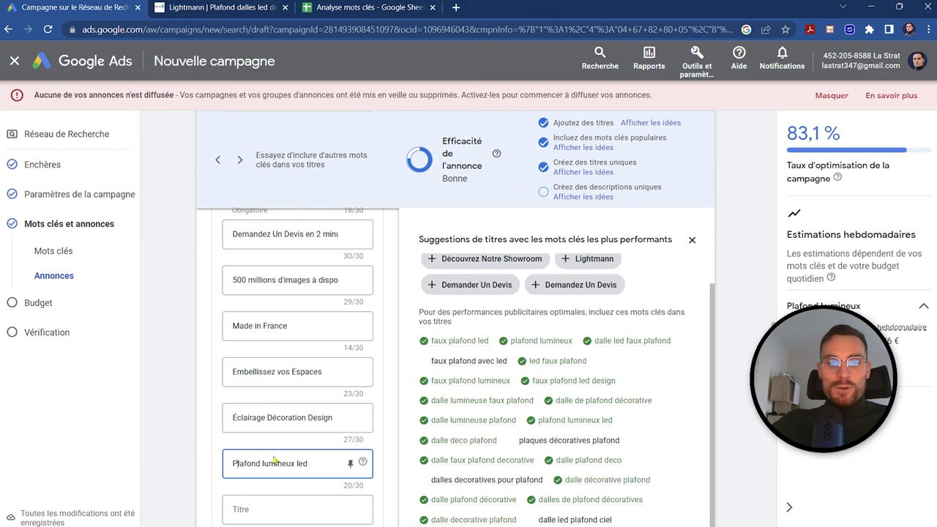
Capitalize the words of the ninth headline so it reads Plafond Lumineux Led
{"action": "left_click", "coordinate": [265, 464]}
{"action": "key", "text": "BackSpace"}
{"action": "type", "text": "L"}
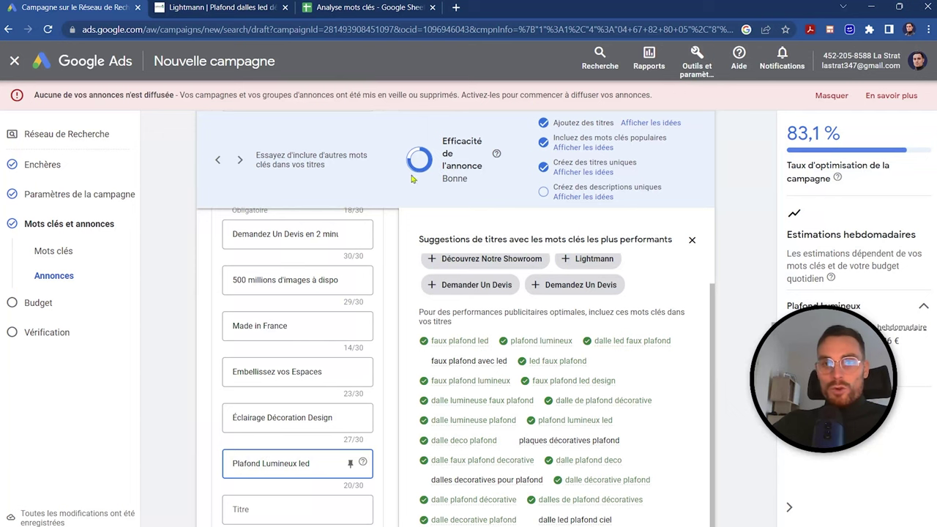
{"action": "left_click", "coordinate": [299, 463]}
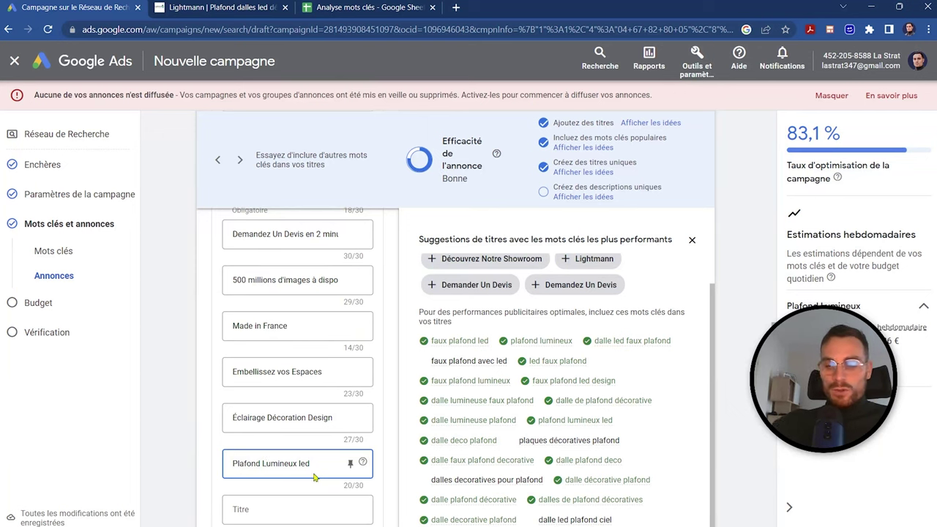
{"action": "type", "text": "L"}
{"action": "key", "text": "Delete"}
Add a tenth headline reading Installation followed by a location insertion at city level with default text
{"action": "scroll", "coordinate": [308, 439], "scroll_direction": "down", "scroll_amount": 2}
{"action": "left_click", "coordinate": [263, 355]}
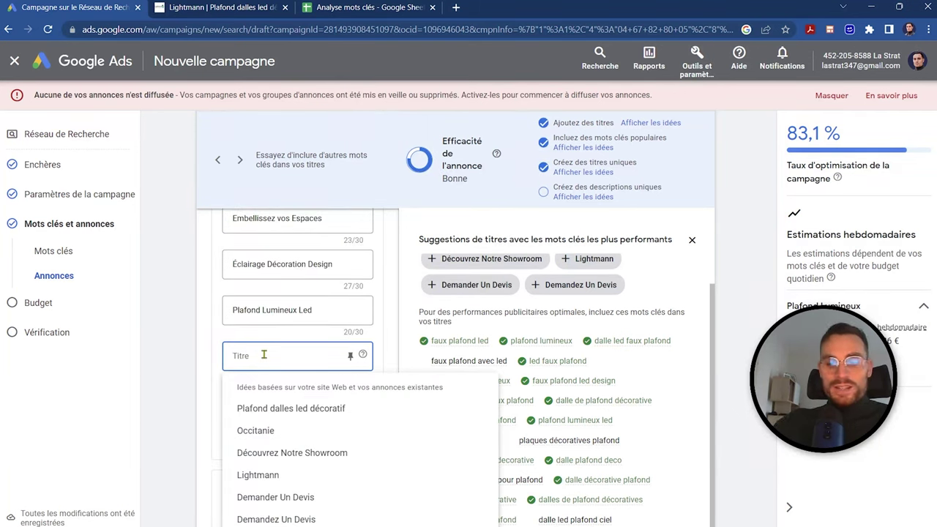
{"action": "type", "text": "{"}
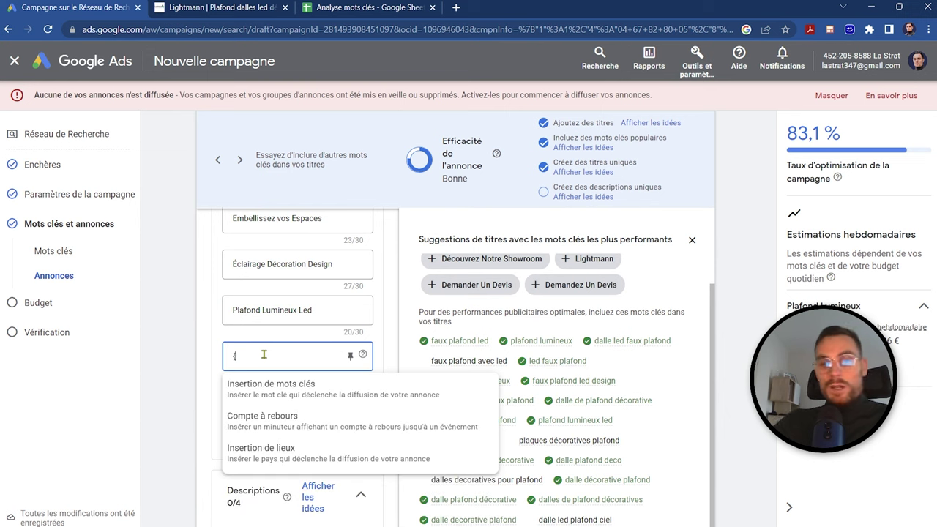
{"action": "left_click", "coordinate": [260, 454]}
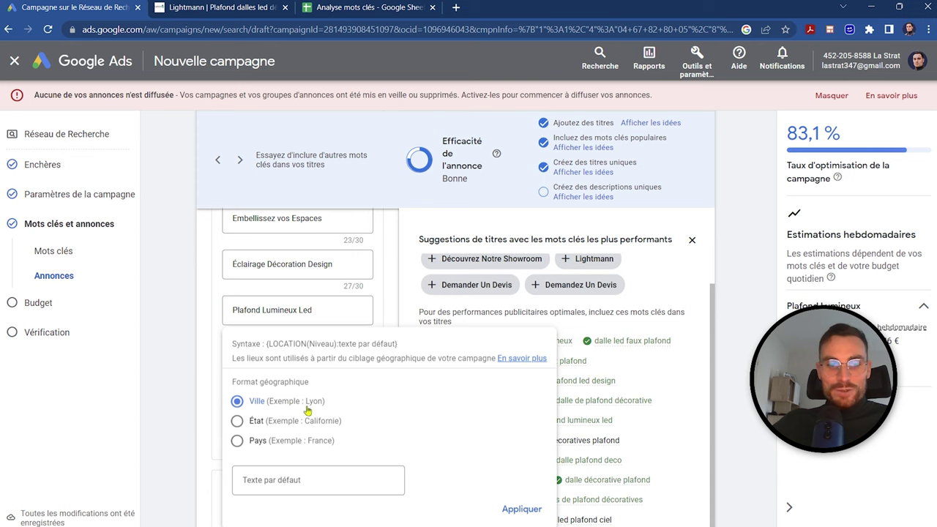
{"action": "left_click", "coordinate": [266, 479]}
{"action": "type", "text": "Installation"}
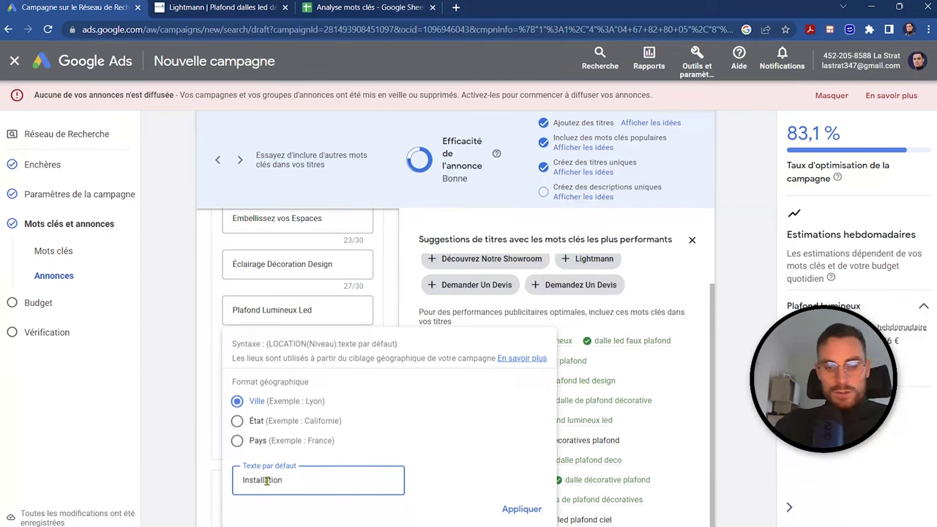
{"action": "type", "text": " dans votre ville"}
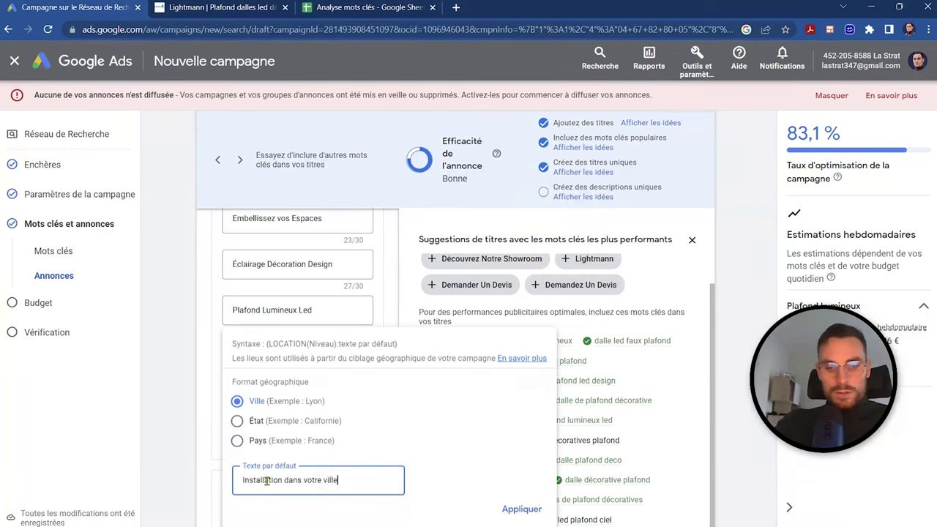
{"action": "key", "text": "ctrl+a"}
{"action": "key", "text": "BackSpace"}
{"action": "left_click", "coordinate": [519, 468]}
{"action": "left_click", "coordinate": [521, 504]}
Start a keyword insertion in the eleventh headline and copy dalle plafond décorative from the Analyse mots clés spreadsheet
{"action": "left_click", "coordinate": [291, 401]}
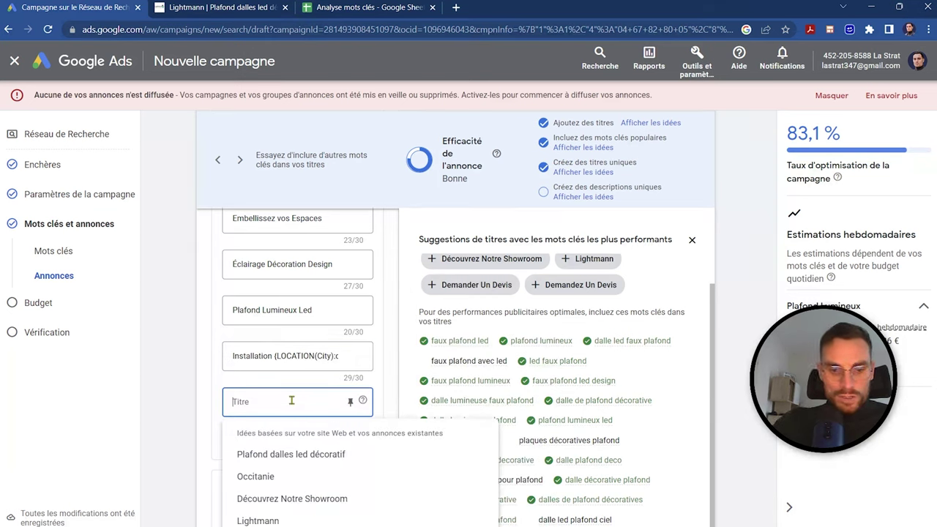
{"action": "type", "text": "{"}
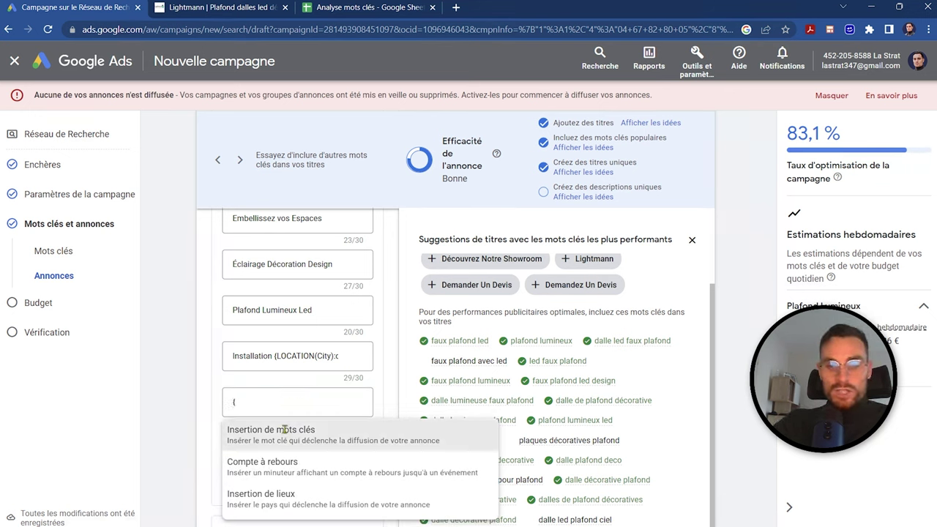
{"action": "left_click", "coordinate": [285, 431]}
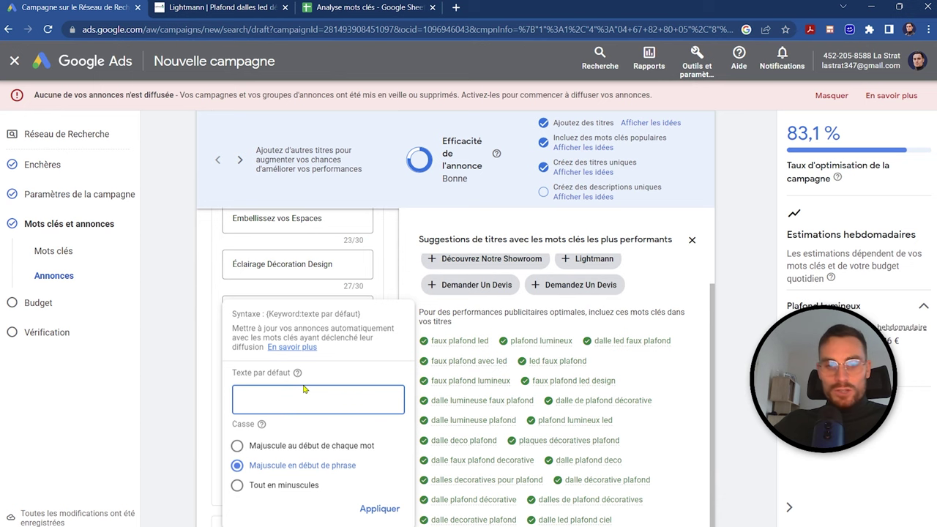
{"action": "left_click", "coordinate": [370, 8]}
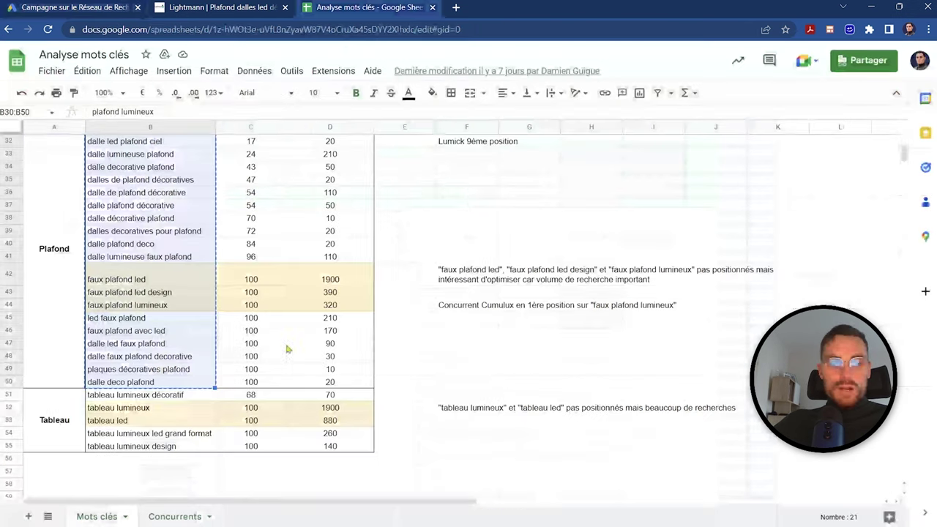
{"action": "scroll", "coordinate": [207, 276], "scroll_direction": "down", "scroll_amount": 2}
{"action": "left_click", "coordinate": [150, 262]}
{"action": "key", "text": "ctrl+c"}
Set the keyword insertion's default text to Dalle Plafond Décorative with initial capitals and apply it to the headline
{"action": "key", "text": "ctrl+1"}
{"action": "key", "text": "ctrl+v"}
{"action": "left_click", "coordinate": [244, 361]}
{"action": "key", "text": "BackSpace"}
{"action": "type", "text": "D"}
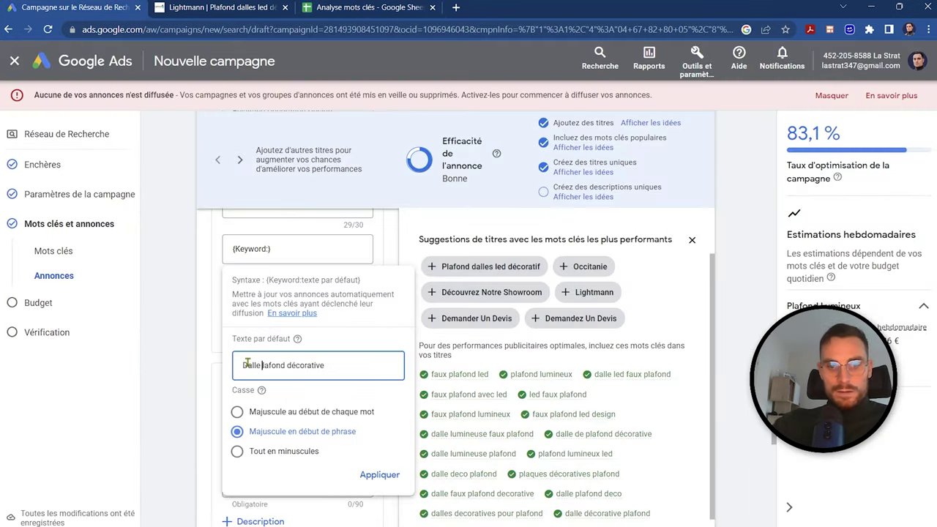
{"action": "type", "text": "PD"}
{"action": "left_click", "coordinate": [378, 473]}
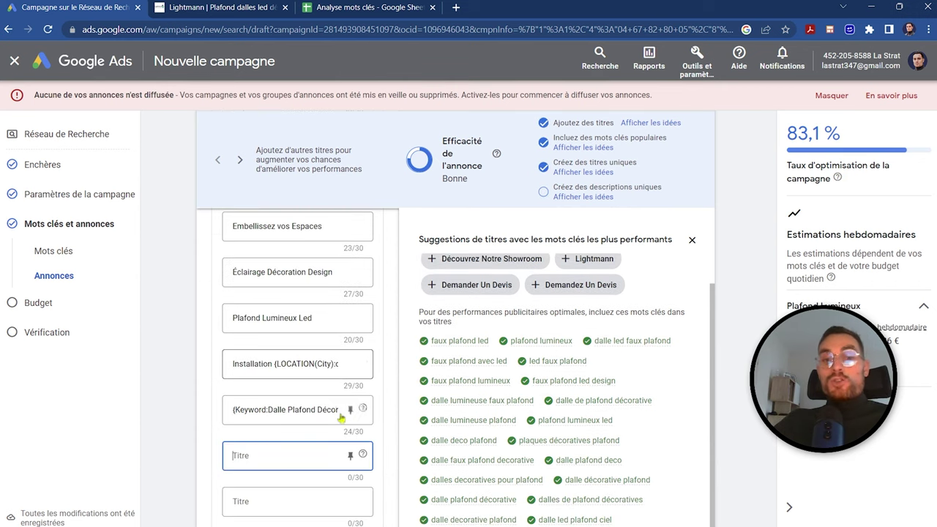
Add the headlines de 10m² à + de 500m² and Faux Plafond Lumineux
{"action": "left_click", "coordinate": [271, 454]}
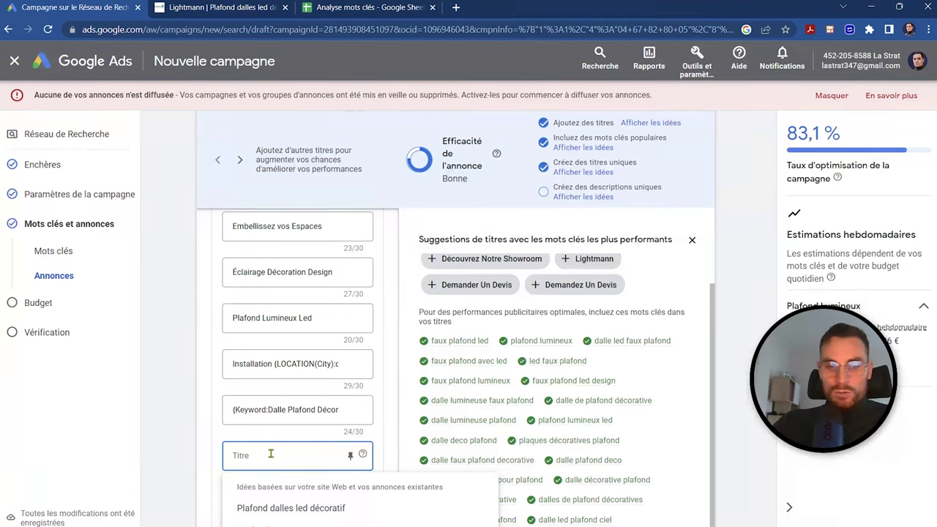
{"action": "type", "text": "de"}
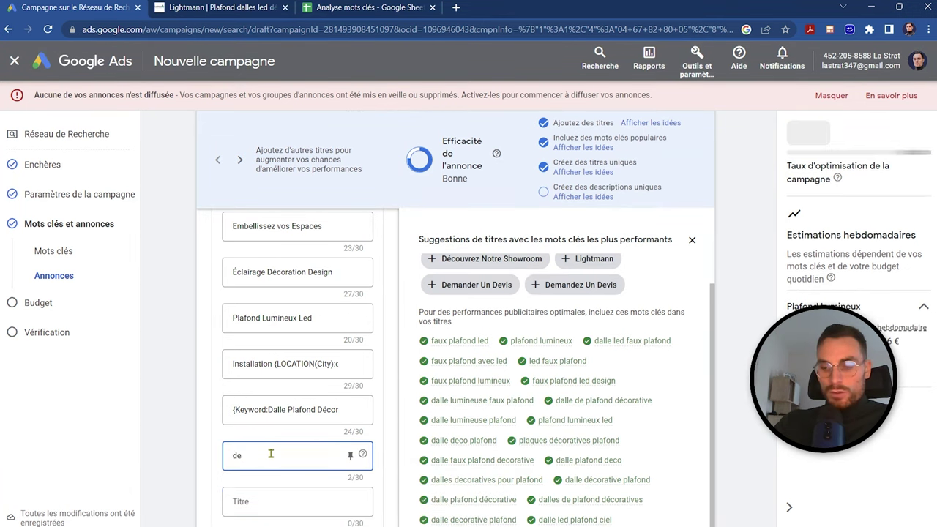
{"action": "type", "text": " 10m² à + de 500m²"}
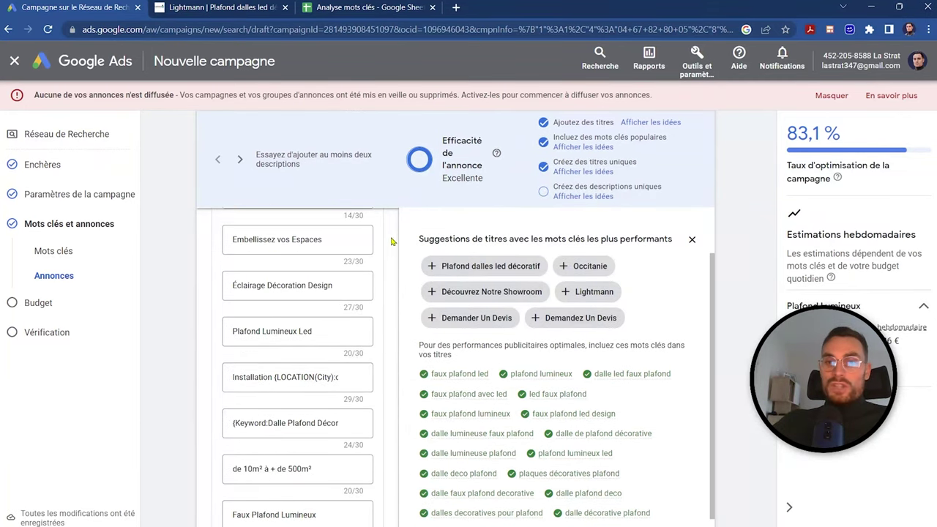
Pin the Lightmann Officiel headline so it shows only in position 3
{"action": "scroll", "coordinate": [392, 242], "scroll_direction": "down", "scroll_amount": 5}
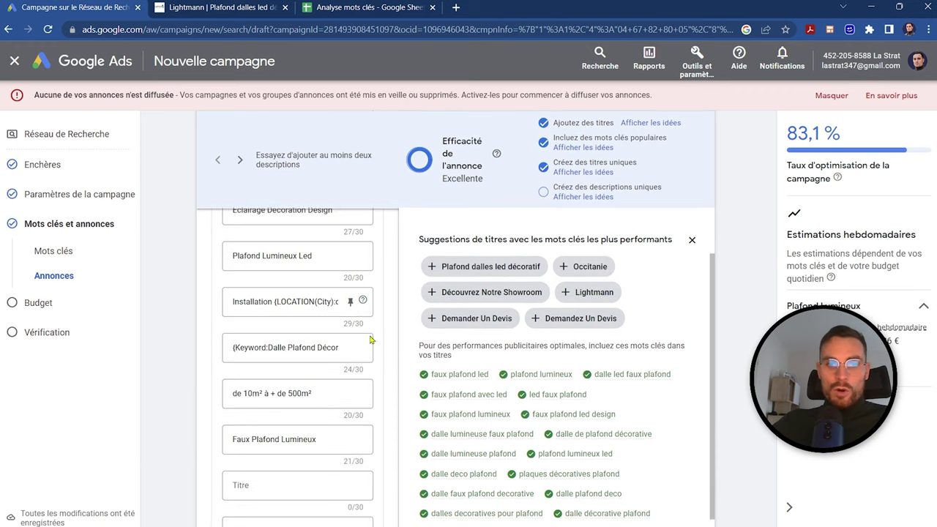
{"action": "scroll", "coordinate": [362, 322], "scroll_direction": "up", "scroll_amount": 2}
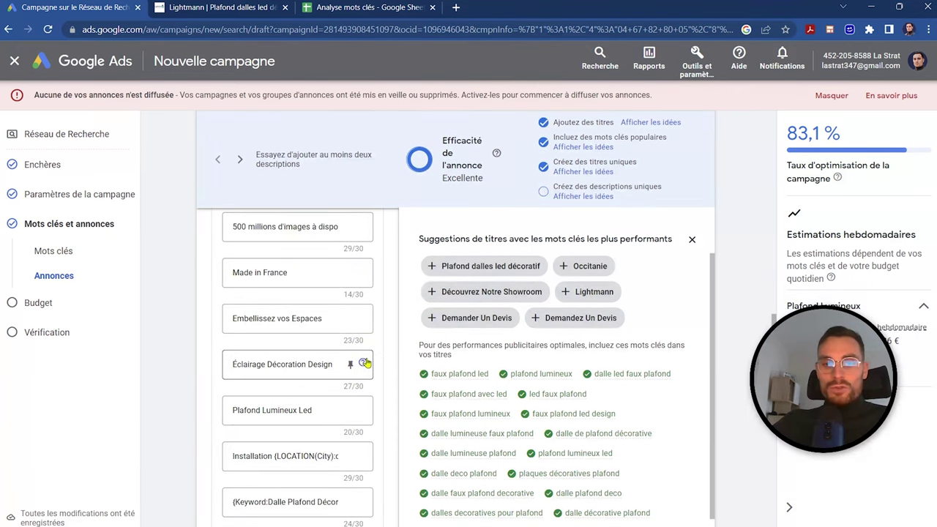
{"action": "scroll", "coordinate": [368, 347], "scroll_direction": "up", "scroll_amount": 1}
{"action": "mouse_move", "coordinate": [362, 392]}
{"action": "scroll", "coordinate": [387, 330], "scroll_direction": "up", "scroll_amount": 1}
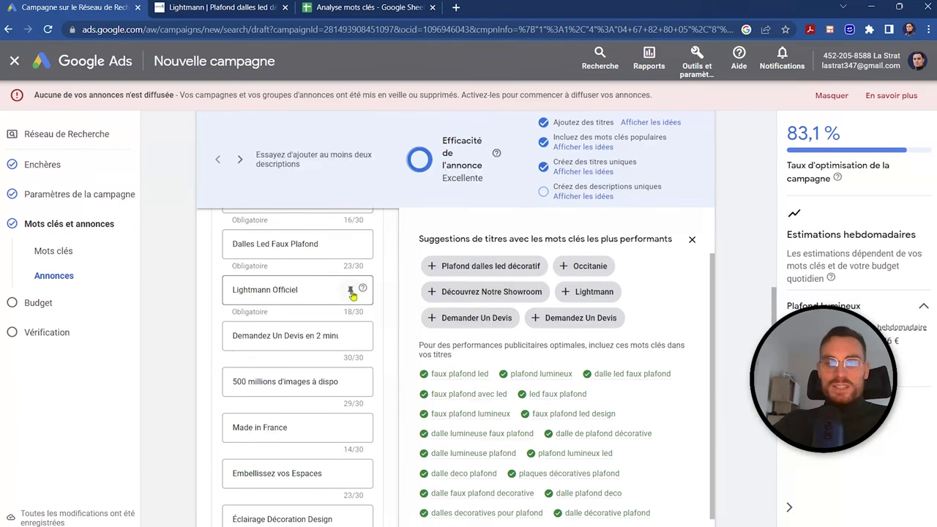
{"action": "left_click", "coordinate": [351, 292]}
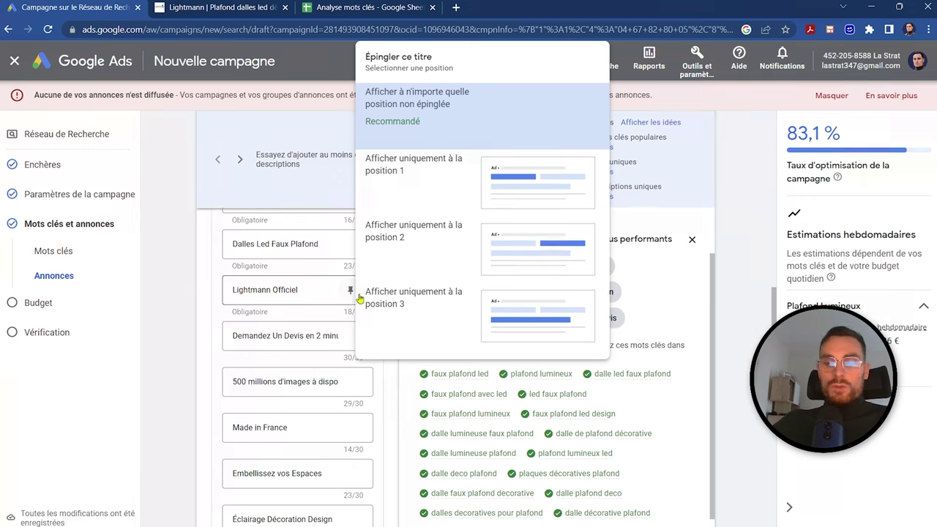
{"action": "left_click", "coordinate": [424, 315]}
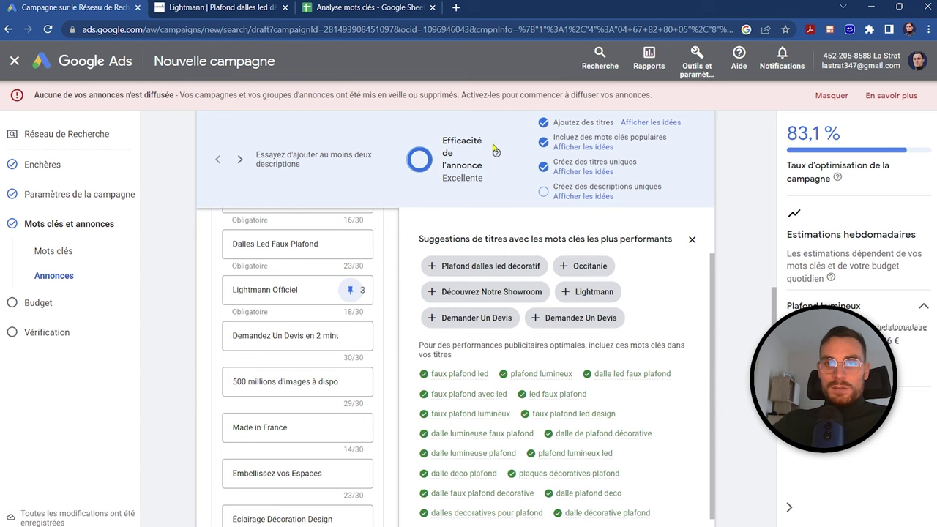
Fill the last two headlines with Dalles Lumineuses Plafond and + Lumineux, + Paisible
{"action": "scroll", "coordinate": [361, 340], "scroll_direction": "down", "scroll_amount": 5}
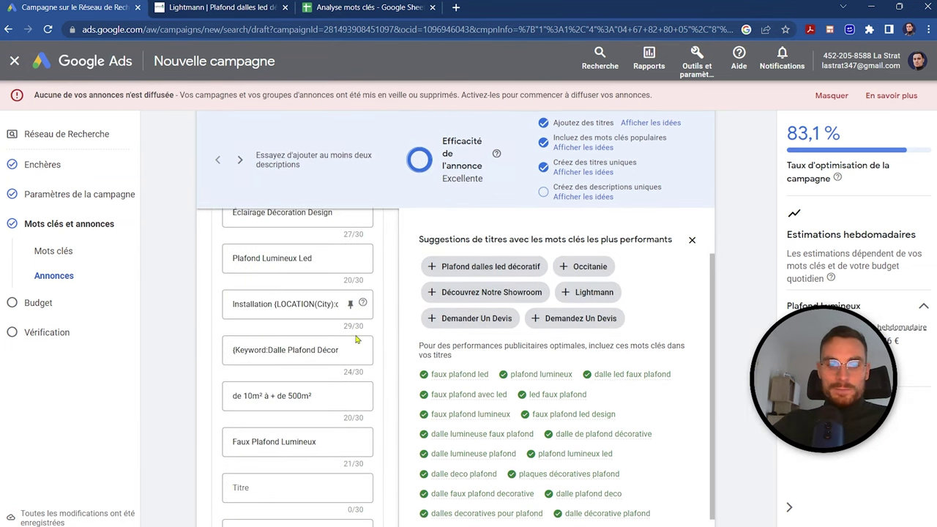
{"action": "scroll", "coordinate": [361, 340], "scroll_direction": "up", "scroll_amount": 6}
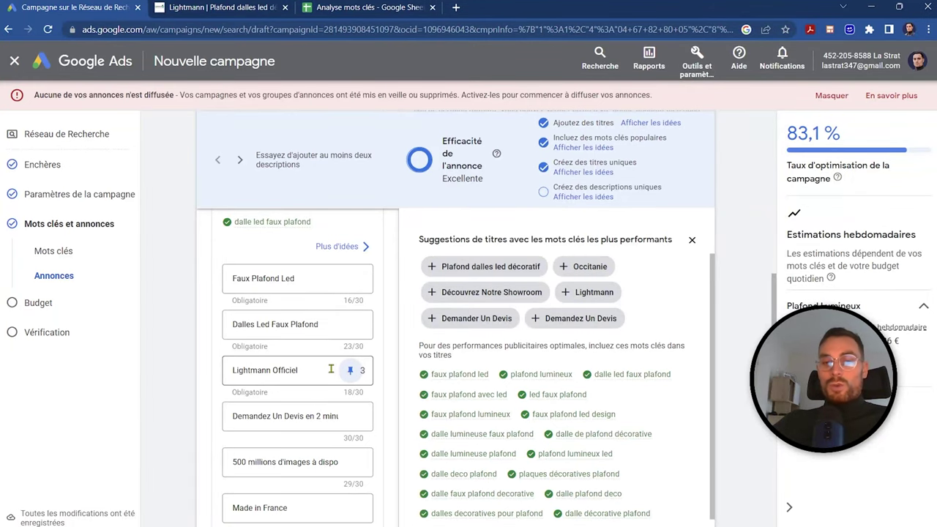
{"action": "type", "text": "+ Lu"}
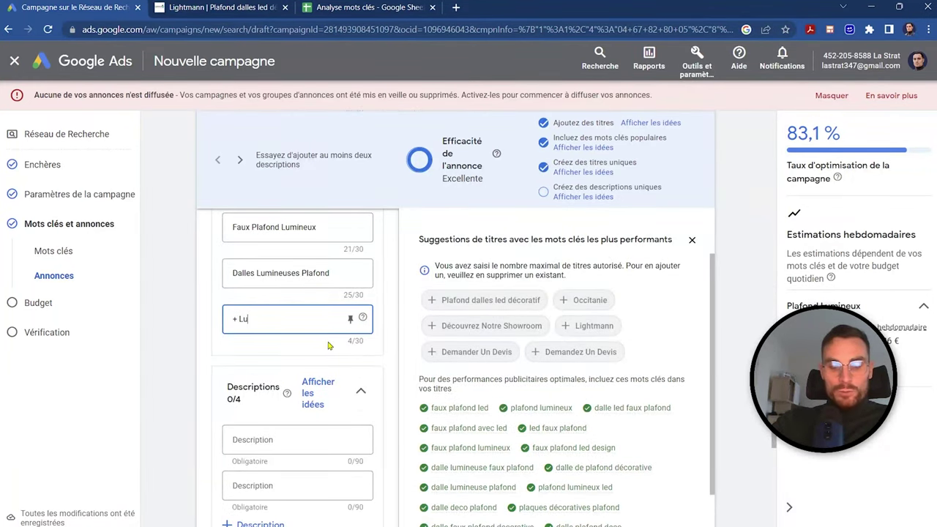
{"action": "type", "text": "mi"}
{"action": "scroll", "coordinate": [322, 366], "scroll_direction": "down", "scroll_amount": 2}
{"action": "scroll", "coordinate": [318, 370], "scroll_direction": "up", "scroll_amount": 1}
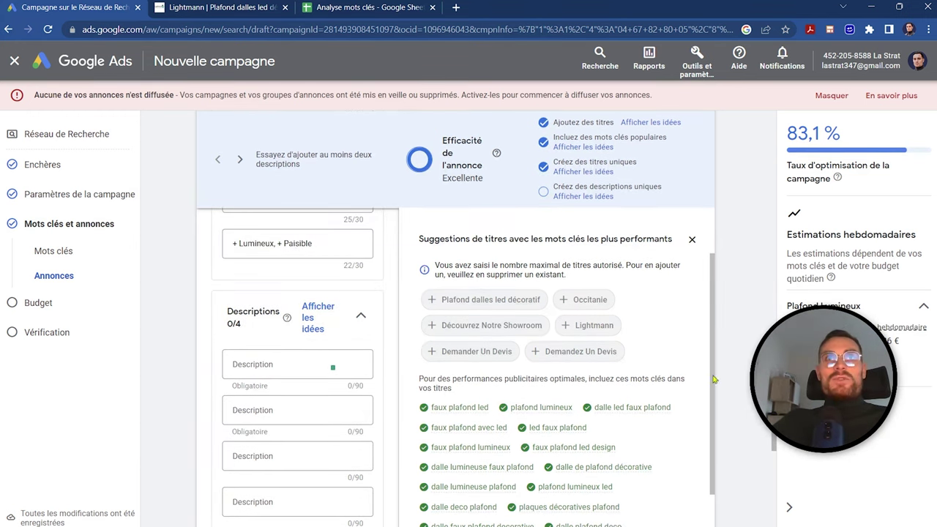
Enter the descriptions Embellissez vos espaces et éclairez votre pièce avec nos Plafonds Lumineux and Fabriqué et assemblé en France par nos soins. Découvrez nos tarifs compétitifs
{"action": "left_click", "coordinate": [248, 373]}
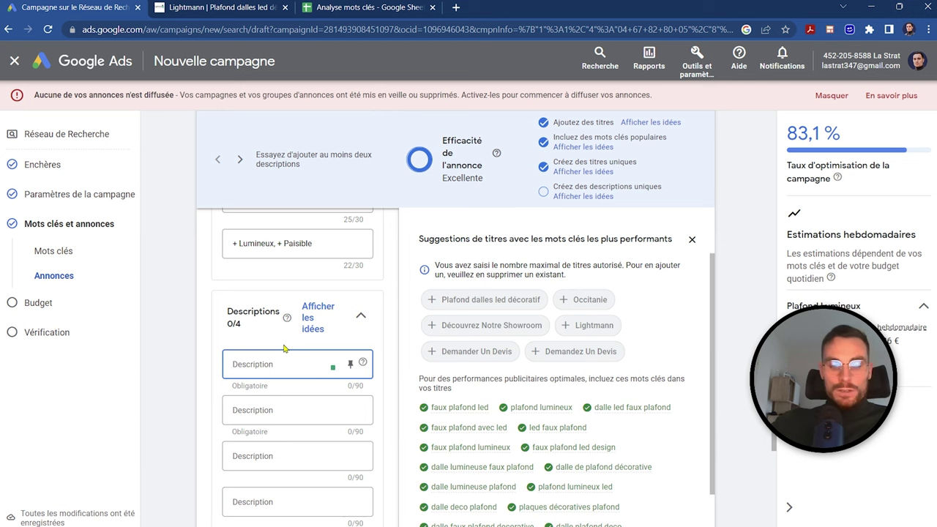
{"action": "key", "text": "ctrl+v"}
{"action": "key", "text": "Tab"}
{"action": "key", "text": "ctrl+v"}
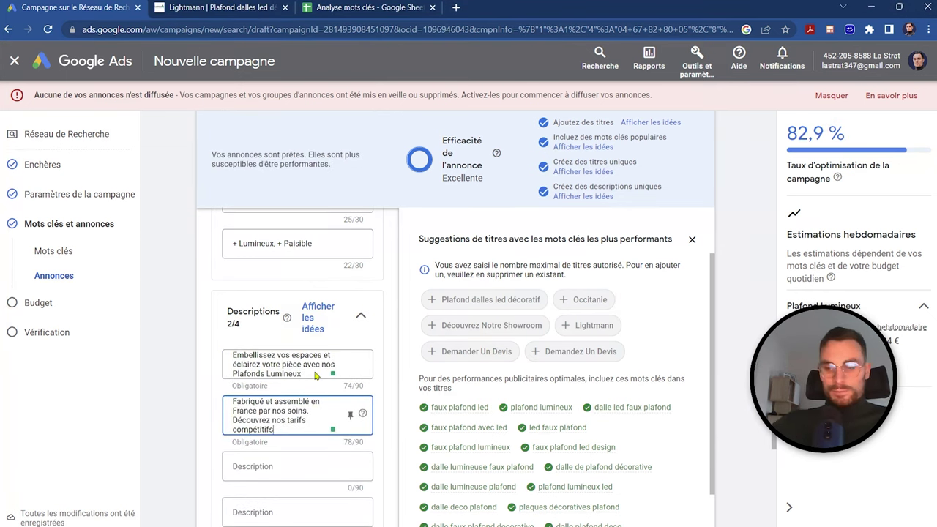
{"action": "type", "text": "."}
Enter the third description, shortened to Dalles classées RG0, norme photobiologique exigée dans le secteur médical. No flickering
{"action": "scroll", "coordinate": [316, 374], "scroll_direction": "down", "scroll_amount": 1}
{"action": "left_click", "coordinate": [308, 388]}
{"action": "key", "text": "ctrl+v"}
{"action": "left_click_drag", "start_coordinate": [256, 382], "coordinate": [325, 384]}
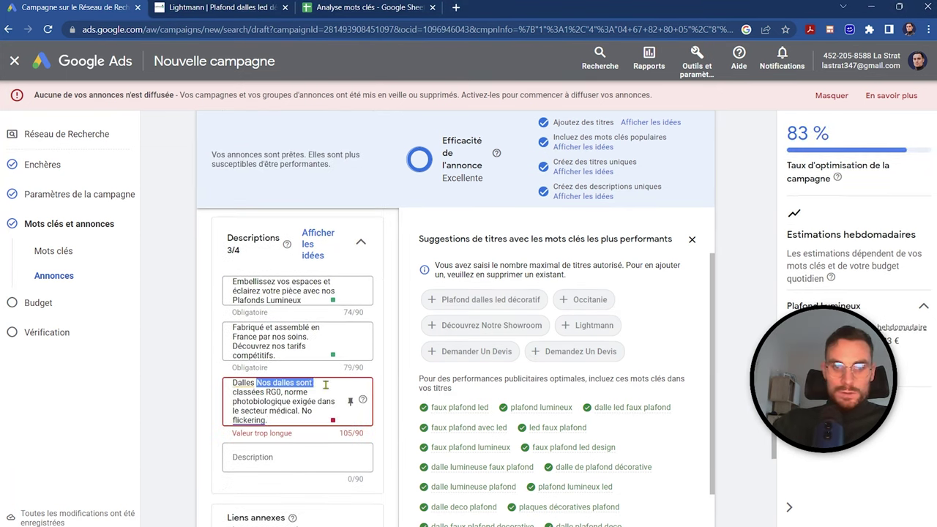
{"action": "key", "text": "BackSpace"}
Copy the aluminium frames sentence from the Lightmann site into the fourth description, trimmed to Cadres rehausseurs en aluminium donnent la touche haut de gamme 3D
{"action": "key", "text": "ctrl+Tab"}
{"action": "left_click_drag", "start_coordinate": [597, 420], "coordinate": [180, 422]}
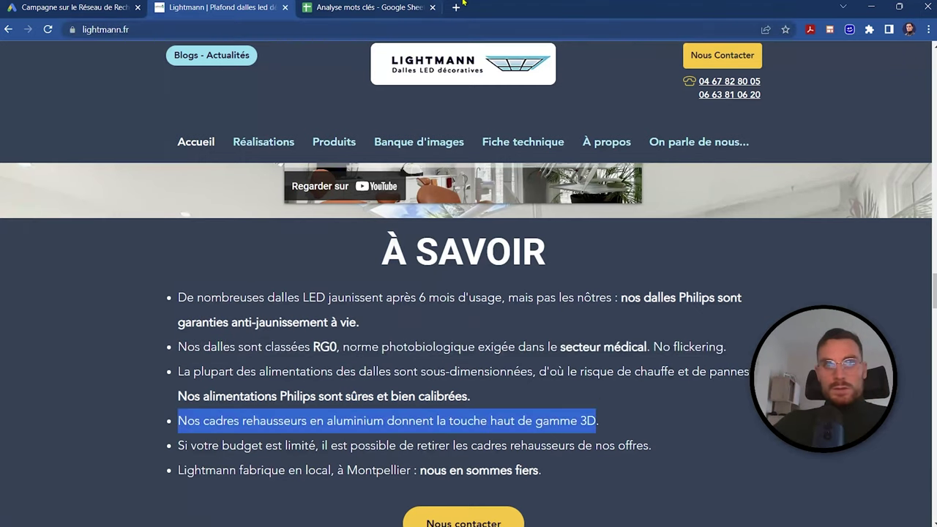
{"action": "key", "text": "ctrl+c"}
{"action": "key", "text": "ctrl+shift+Tab"}
{"action": "key", "text": "Tab"}
{"action": "key", "text": "ctrl+v"}
{"action": "key", "text": "BackSpace"}
{"action": "key", "text": "Home"}
{"action": "key", "text": "Delete"}
{"action": "key", "text": "Delete"}
{"action": "key", "text": "Delete"}
{"action": "key", "text": "Delete"}
{"action": "key", "text": "Delete"}
{"action": "type", "text": "C"}
Add sitelinks to the campaign and select Témoignages, Contact and Nos dalles led décorées
{"action": "scroll", "coordinate": [311, 379], "scroll_direction": "down", "scroll_amount": 1}
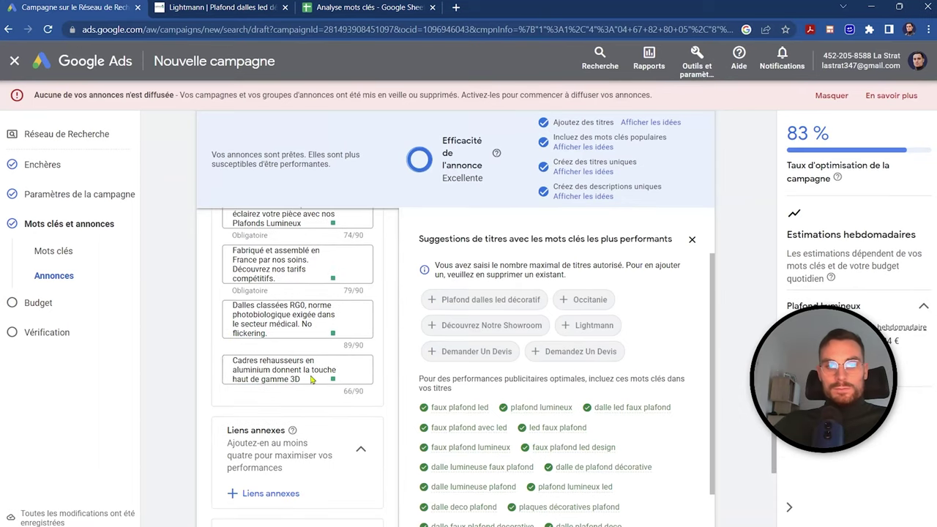
{"action": "scroll", "coordinate": [336, 387], "scroll_direction": "down", "scroll_amount": 1}
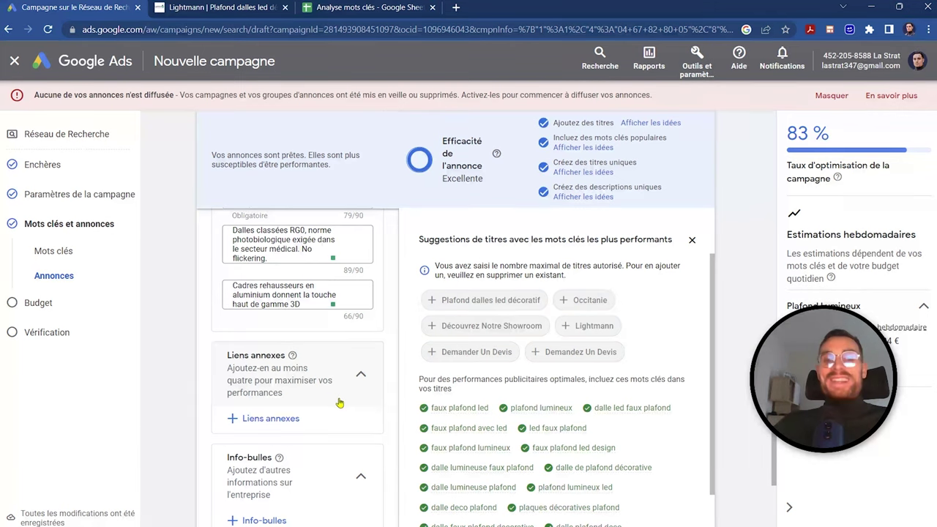
{"action": "left_click", "coordinate": [293, 418]}
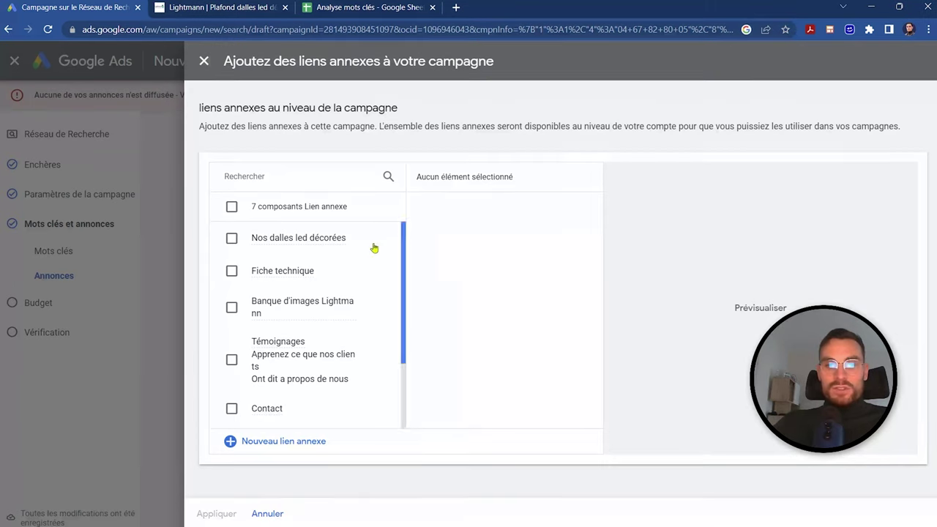
{"action": "left_click", "coordinate": [231, 360]}
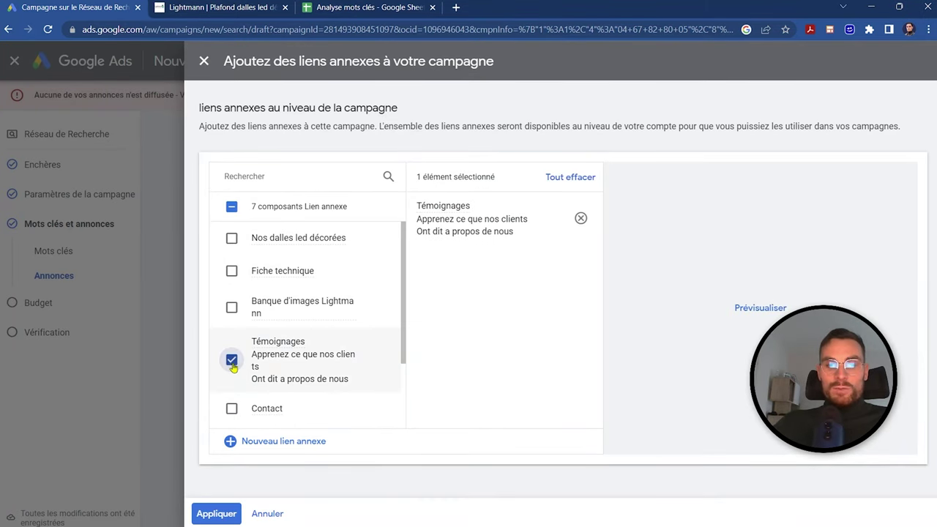
{"action": "left_click", "coordinate": [233, 409]}
{"action": "left_click", "coordinate": [231, 238]}
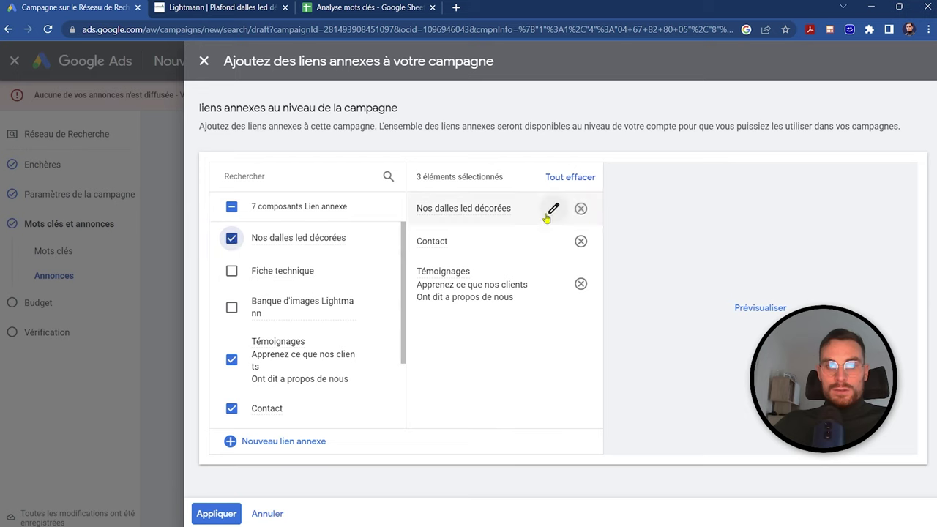
Edit the Nos dalles led décorées sitelink so its text reads Nos Dalles Led Décorées
{"action": "left_click", "coordinate": [550, 217]}
{"action": "left_click", "coordinate": [295, 237]}
{"action": "key", "text": "BackSpace"}
{"action": "type", "text": "L"}
{"action": "key", "text": "BackSpace"}
{"action": "type", "text": "Dalles Led Décorées"}
Give the sitelink the description lines Garantie anti-jainissement and Alimentations sûres, save it and apply the sitelinks to the campaign
{"action": "left_click", "coordinate": [265, 278]}
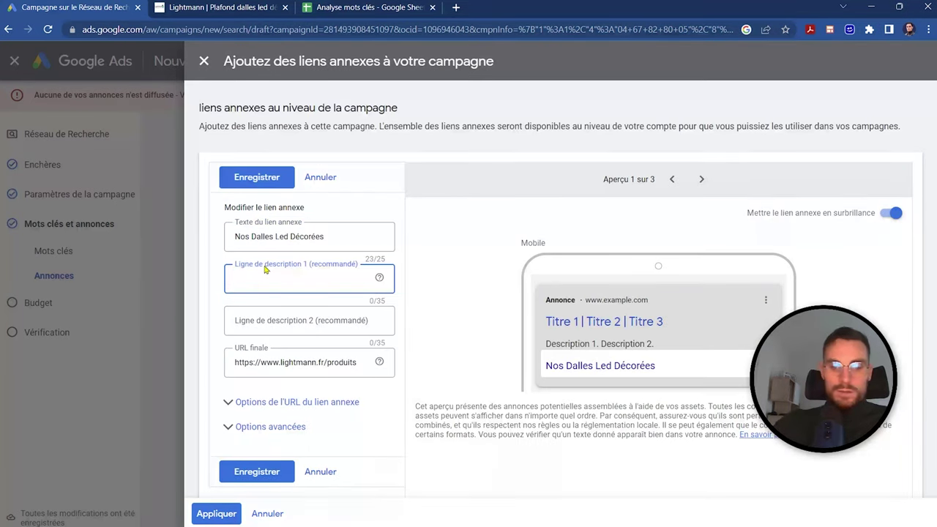
{"action": "type", "text": "Garantie anti-jaunissement à vie"}
{"action": "key", "text": "Tab"}
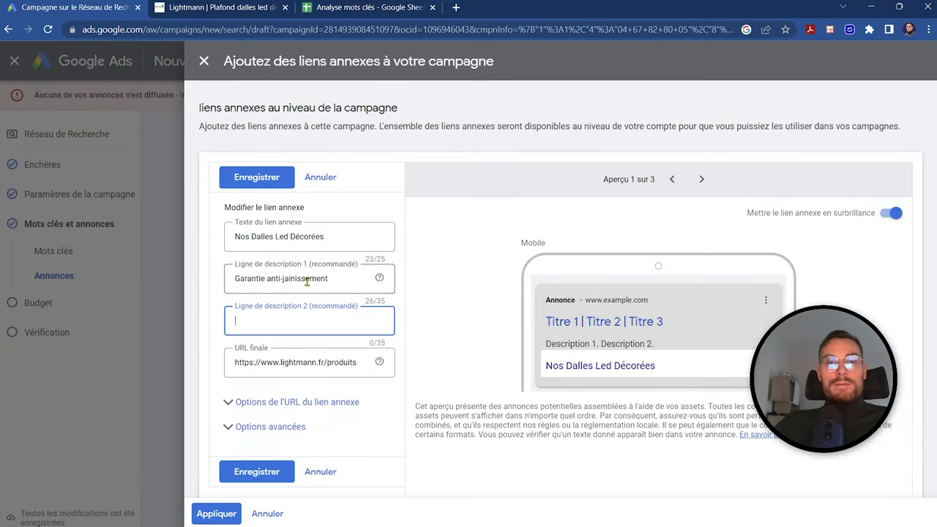
{"action": "type", "text": "Alimentations sûres"}
{"action": "scroll", "coordinate": [281, 419], "scroll_direction": "down", "scroll_amount": 1}
{"action": "left_click", "coordinate": [257, 410]}
{"action": "left_click", "coordinate": [217, 514]}
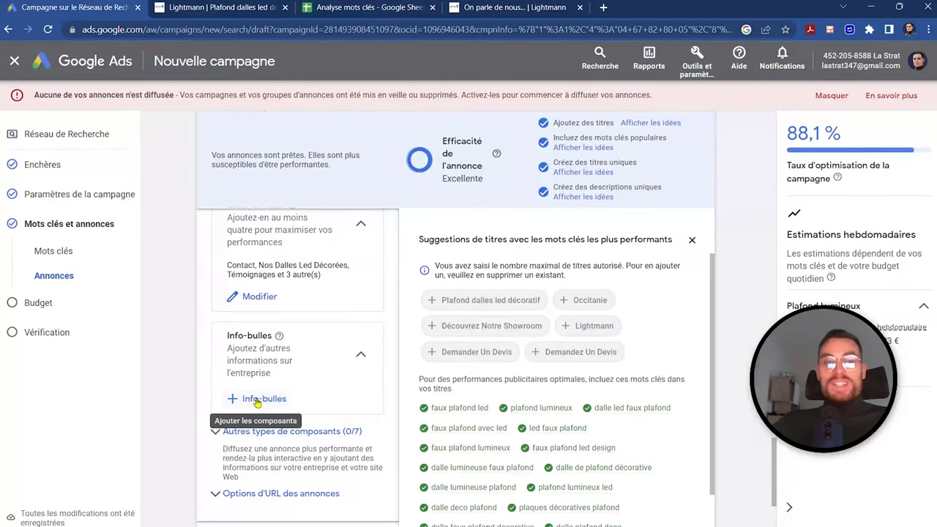
Start adding callouts to the campaign, with the first text Éligible RG0 and the second Made In France
{"action": "left_click", "coordinate": [254, 400]}
{"action": "left_click", "coordinate": [310, 206]}
{"action": "key", "text": "ctrl+v"}
{"action": "left_click", "coordinate": [296, 247]}
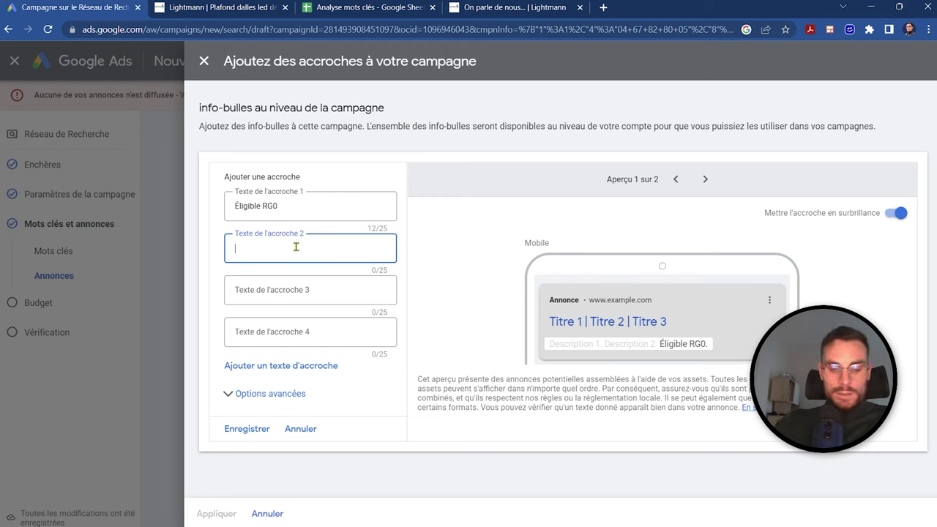
{"action": "type", "text": "Made In "}
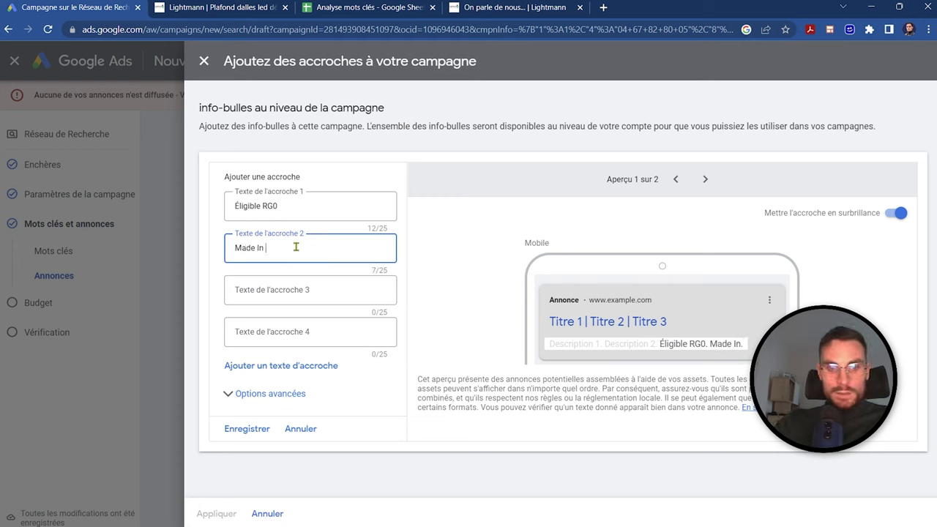
{"action": "type", "text": "F"}
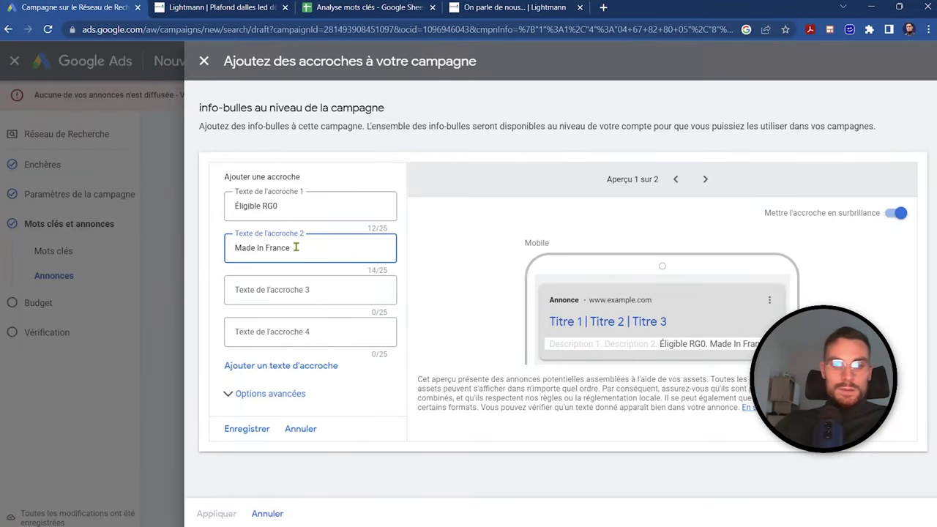
{"action": "type", "text": "rance"}
Fill in the remaining callout texts with Fabricant & Installateur, Devis Rapide, Tarif Adaptatif and Expert du rétroéclairage
{"action": "left_click", "coordinate": [269, 289]}
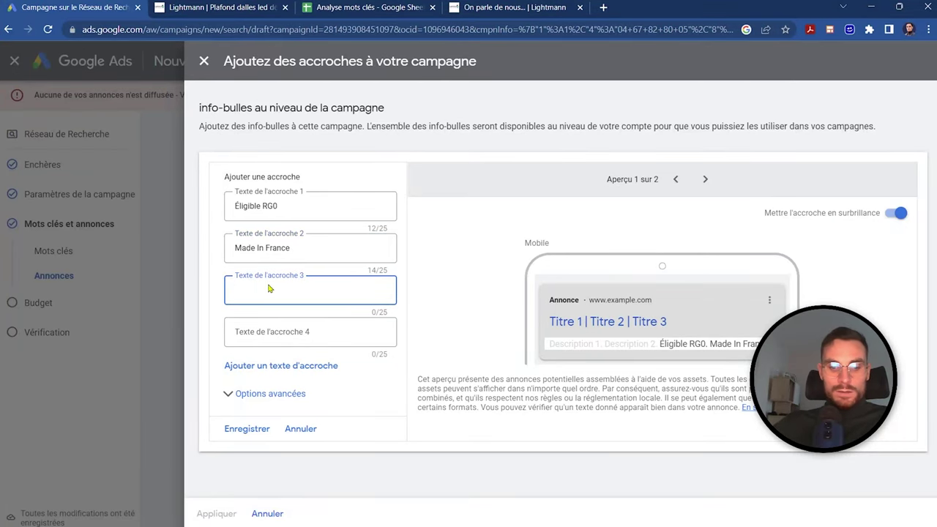
{"action": "type", "text": "Fr"}
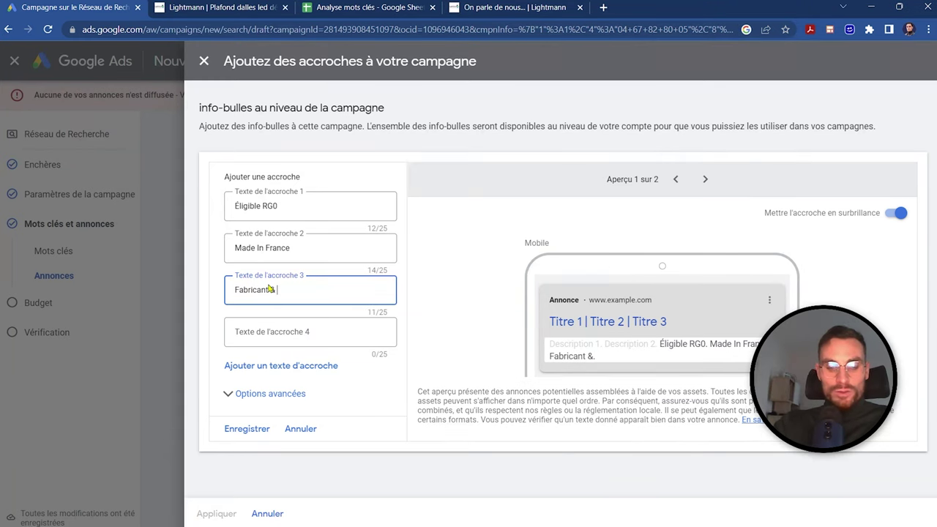
{"action": "type", "text": "abricant & Installateur"}
{"action": "left_click", "coordinate": [297, 330]}
{"action": "type", "text": "Dev"}
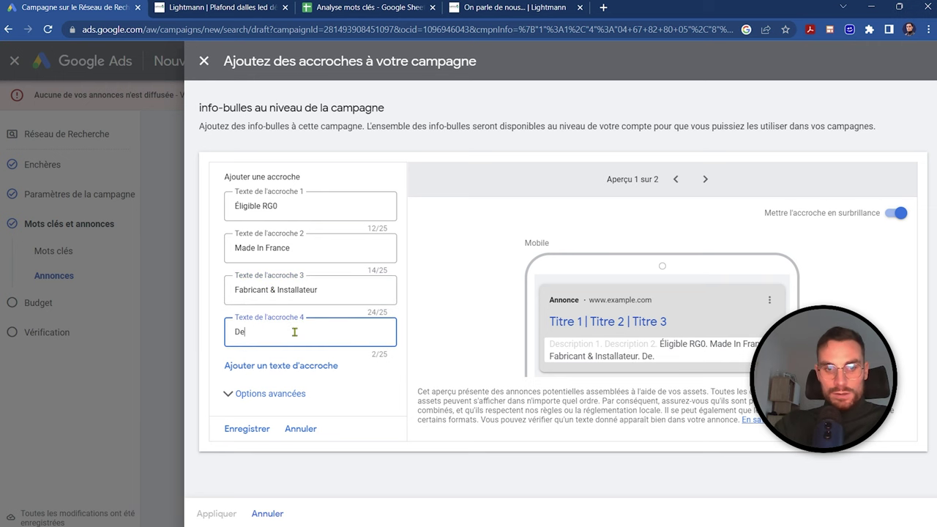
{"action": "type", "text": "is Rapide"}
{"action": "left_click", "coordinate": [280, 365]}
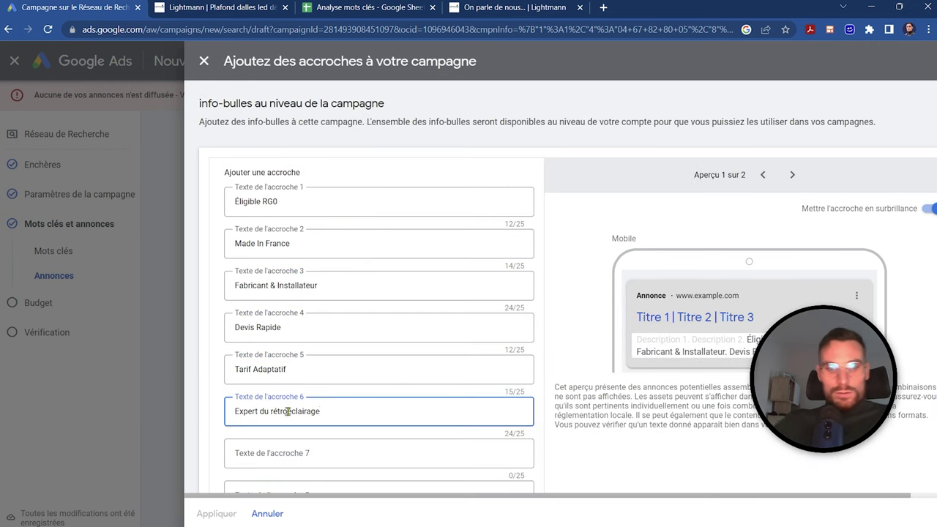
Add a call asset to the campaign using the phone number already saved in the account
{"action": "scroll", "coordinate": [287, 411], "scroll_direction": "down", "scroll_amount": 10}
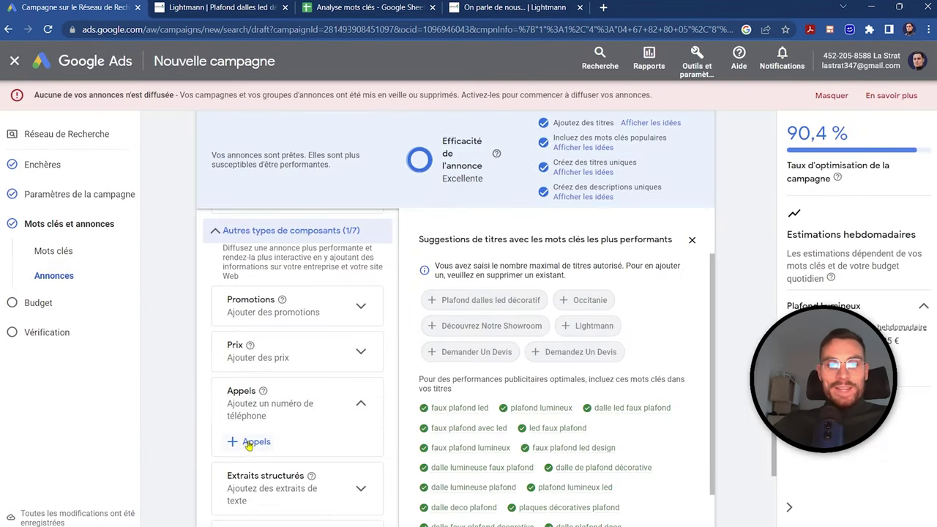
{"action": "left_click", "coordinate": [252, 443]}
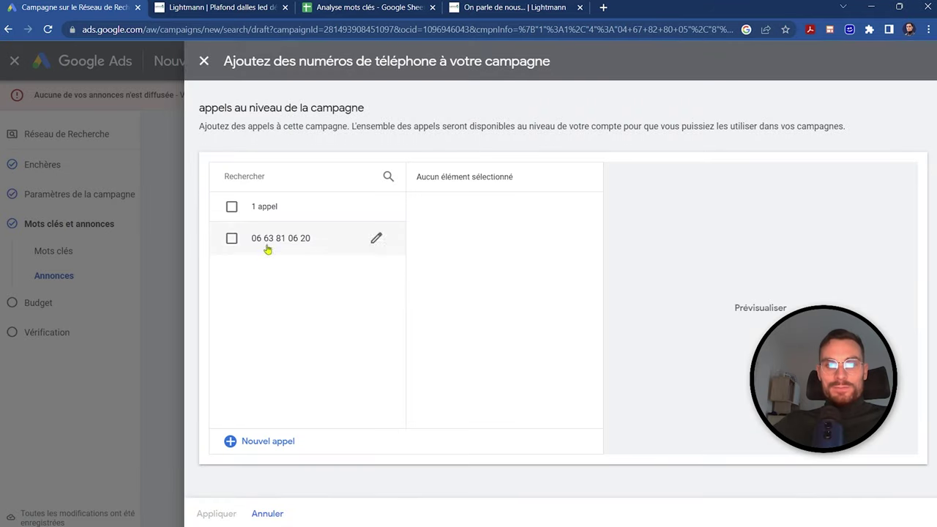
{"action": "left_click", "coordinate": [268, 306]}
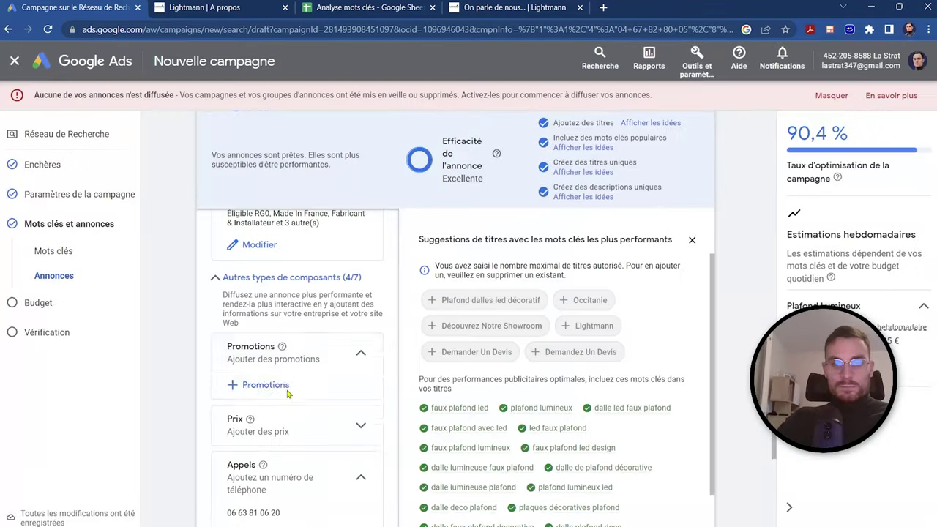
Add a promotion of type Remise jusqu'à un certain pourcentage at 30 % for the article votre commande
{"action": "left_click", "coordinate": [251, 327]}
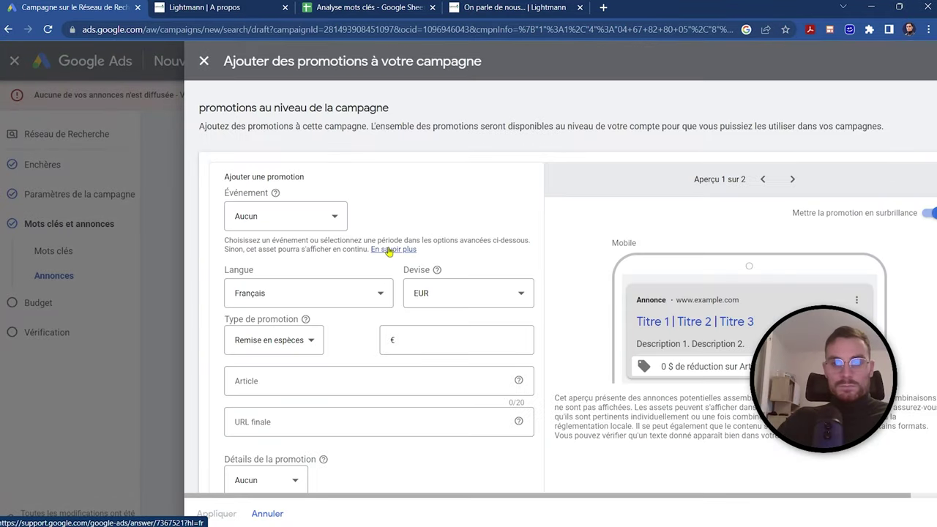
{"action": "left_click", "coordinate": [293, 218]}
{"action": "left_click", "coordinate": [350, 280]}
{"action": "left_click_drag", "start_coordinate": [315, 340], "coordinate": [345, 443]}
{"action": "left_click", "coordinate": [431, 340]}
{"action": "type", "text": "30"}
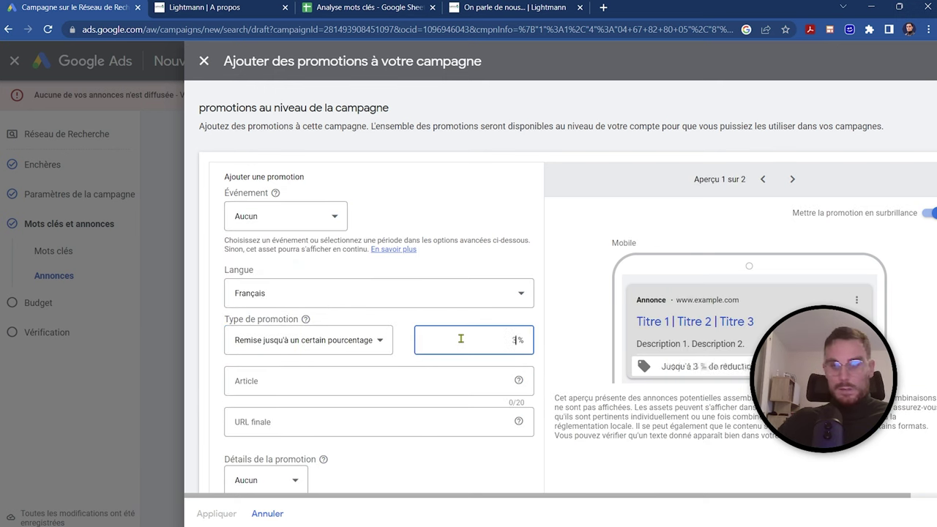
{"action": "left_click", "coordinate": [330, 380]}
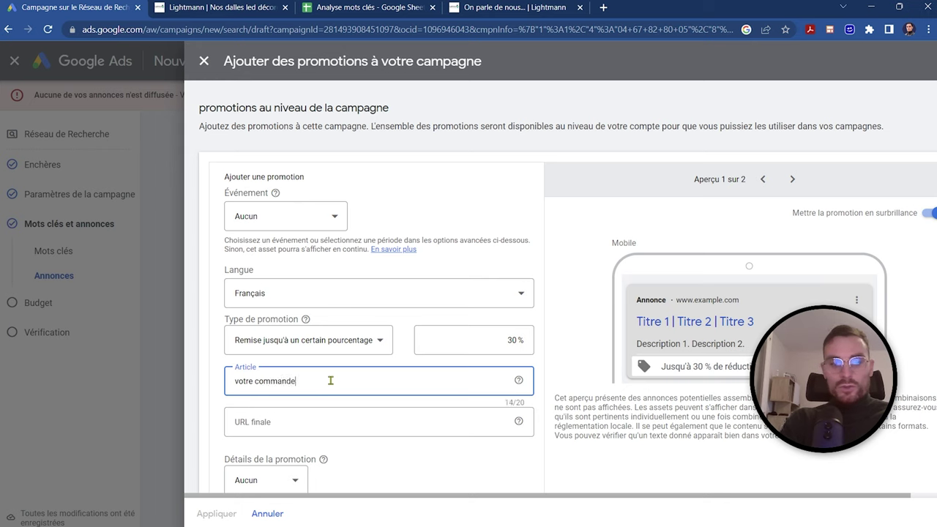
{"action": "left_click", "coordinate": [281, 422]}
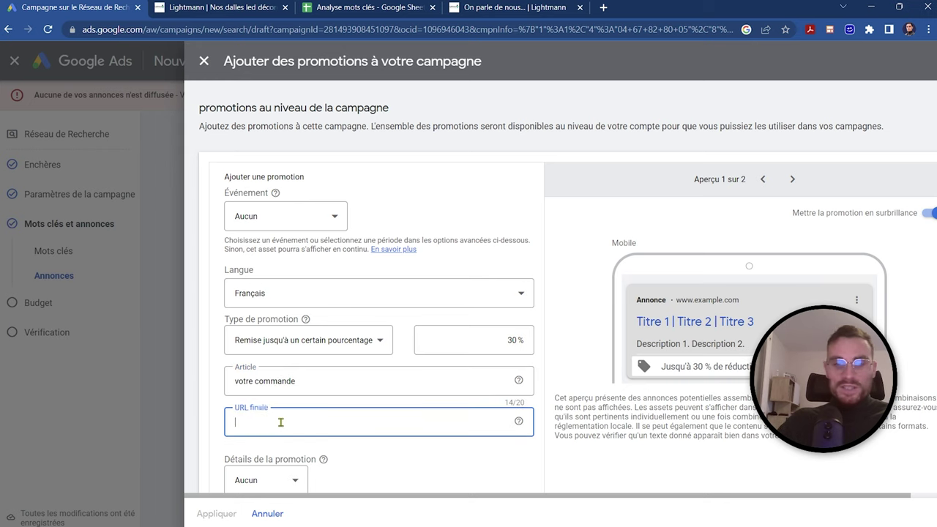
{"action": "type", "text": "https://www.lightmann.fr/produits"}
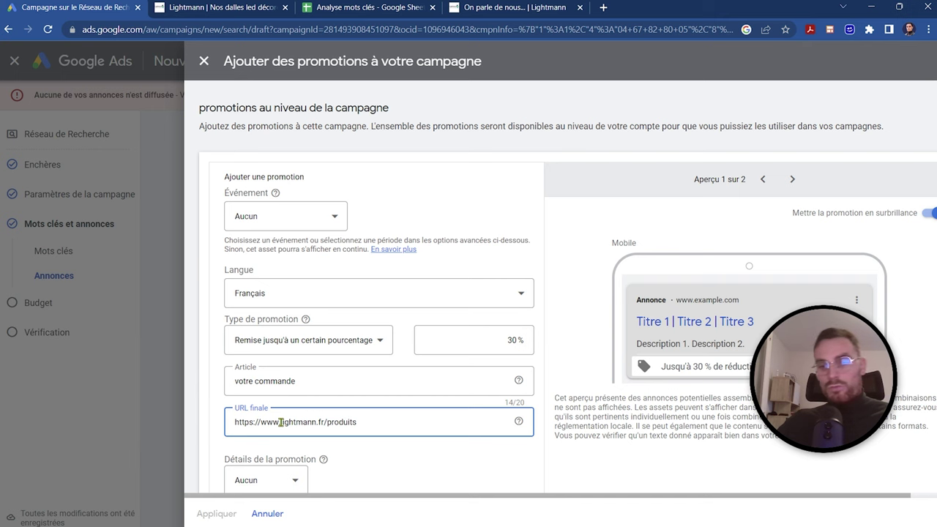
{"action": "scroll", "coordinate": [421, 382], "scroll_direction": "down", "scroll_amount": 1}
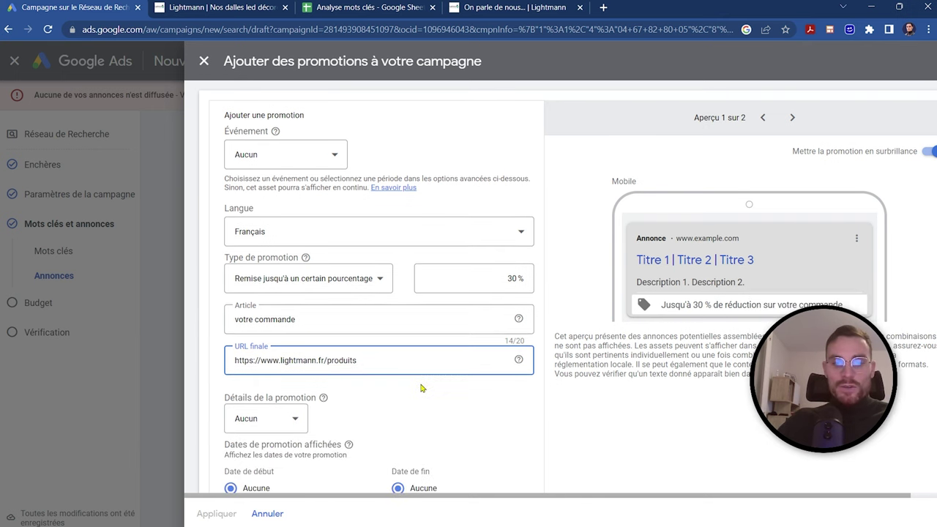
{"action": "scroll", "coordinate": [423, 393], "scroll_direction": "down", "scroll_amount": 2}
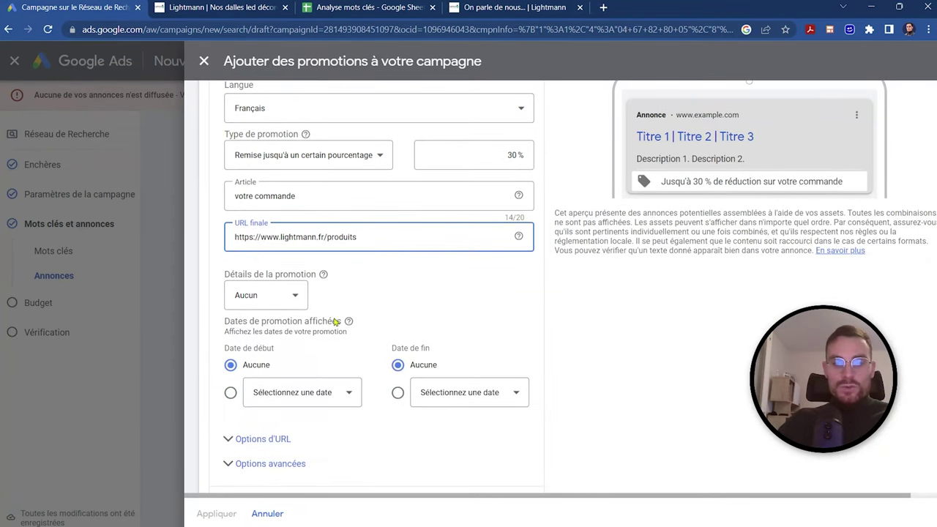
{"action": "scroll", "coordinate": [248, 381], "scroll_direction": "down", "scroll_amount": 1}
{"action": "left_click", "coordinate": [238, 455]}
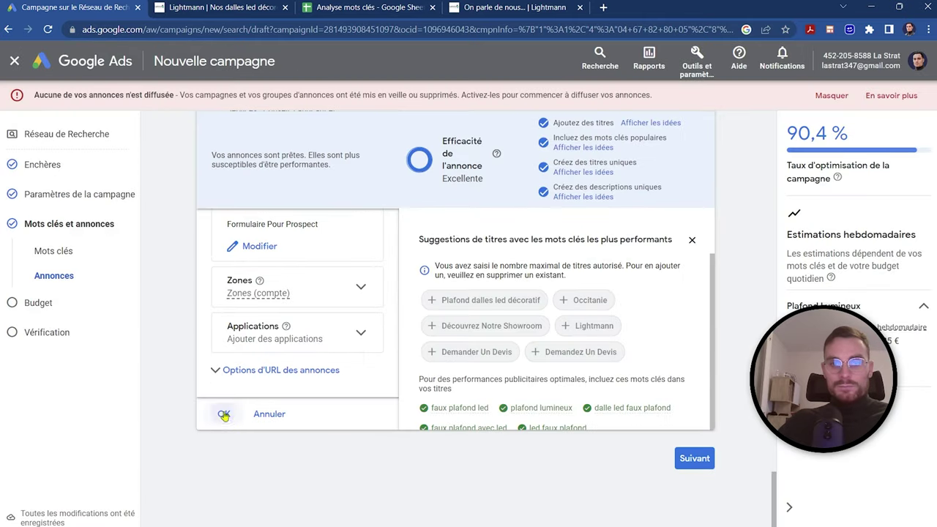
{"action": "left_click", "coordinate": [223, 415]}
Set a custom average daily budget of 30 € for the campaign and proceed through verification to publish it
{"action": "left_click", "coordinate": [33, 302]}
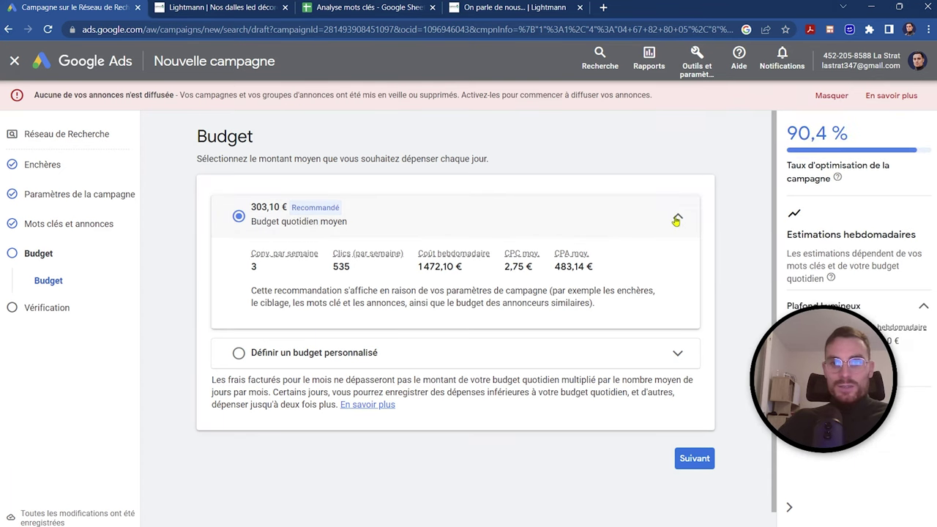
{"action": "left_click", "coordinate": [681, 219]}
{"action": "left_click", "coordinate": [237, 252]}
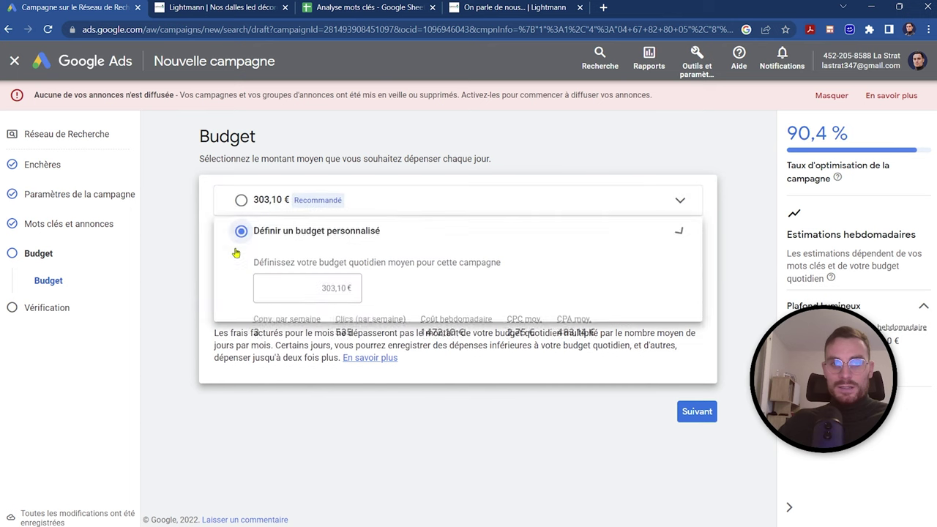
{"action": "left_click", "coordinate": [291, 297]}
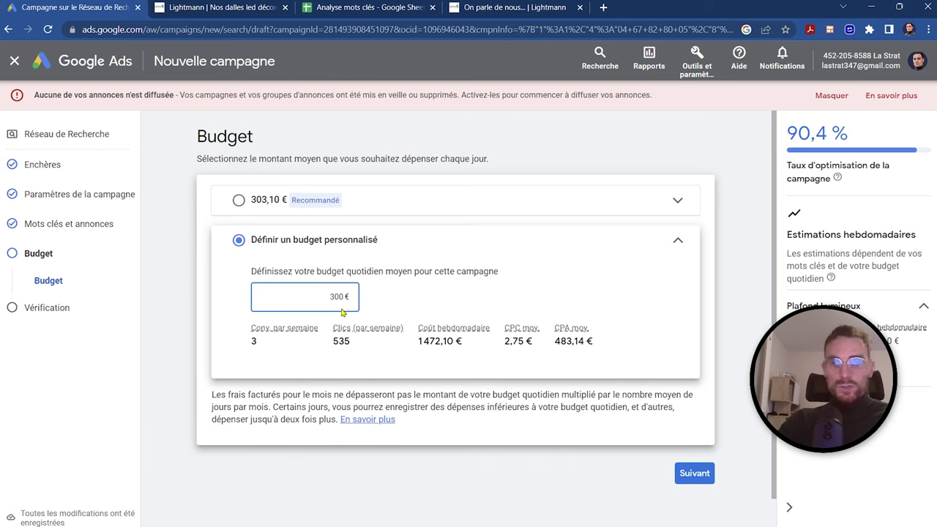
{"action": "key", "text": "BackSpace"}
{"action": "left_click", "coordinate": [653, 272]}
{"action": "scroll", "coordinate": [654, 271], "scroll_direction": "down", "scroll_amount": 1}
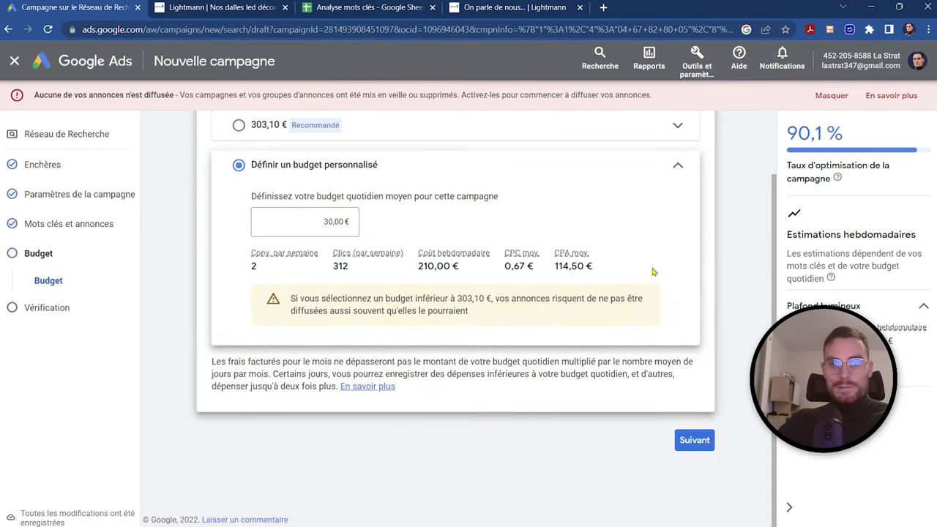
{"action": "left_click", "coordinate": [694, 440]}
{"action": "scroll", "coordinate": [615, 308], "scroll_direction": "down", "scroll_amount": 10}
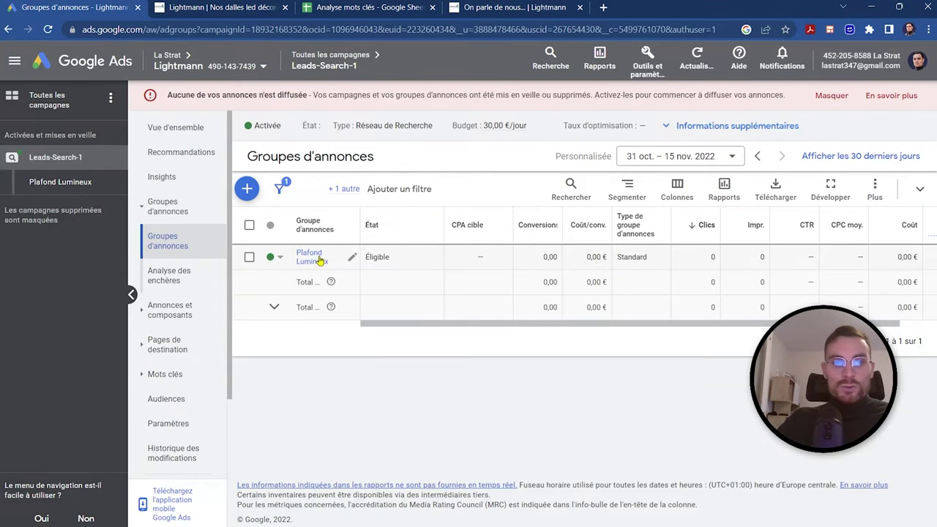
Open the Plafond Lumineux ad group and copy its responsive search ad
{"action": "left_click", "coordinate": [312, 257]}
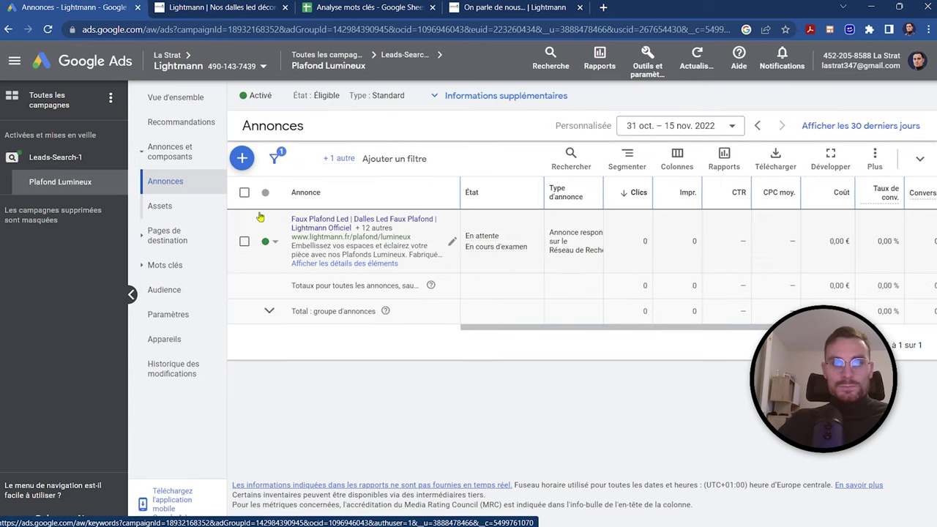
{"action": "left_click", "coordinate": [244, 243]}
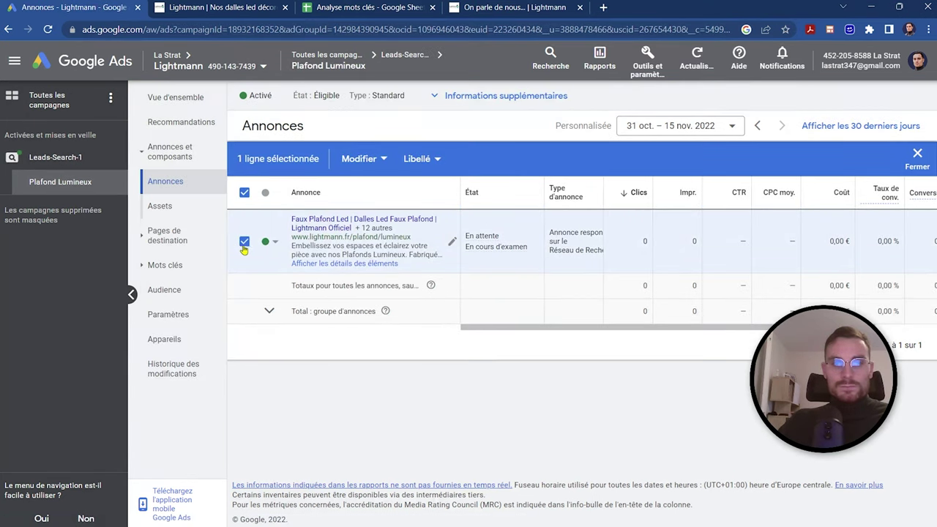
{"action": "left_click", "coordinate": [380, 160]}
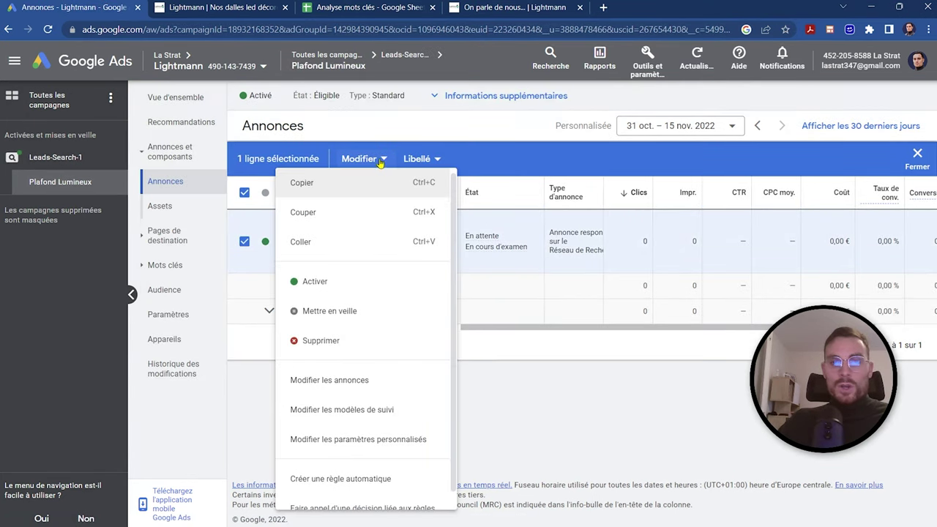
{"action": "left_click", "coordinate": [319, 186]}
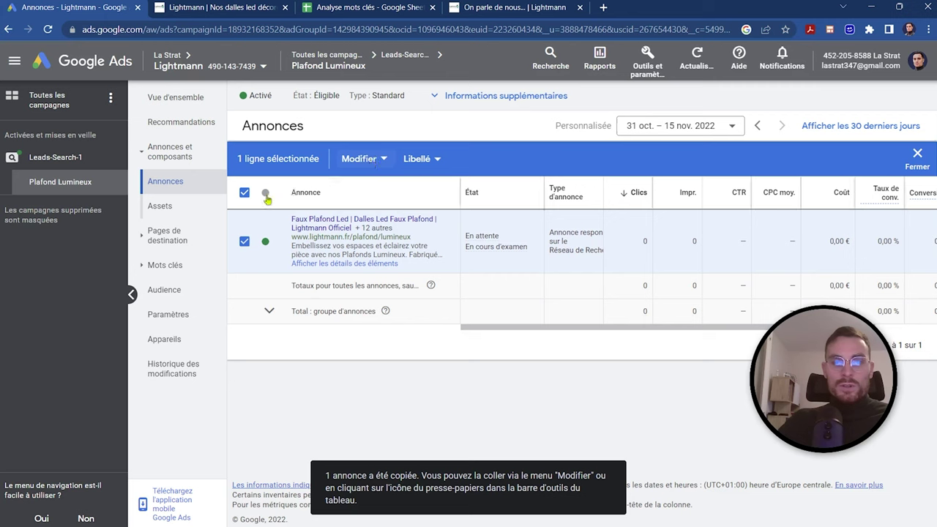
{"action": "left_click", "coordinate": [244, 192]}
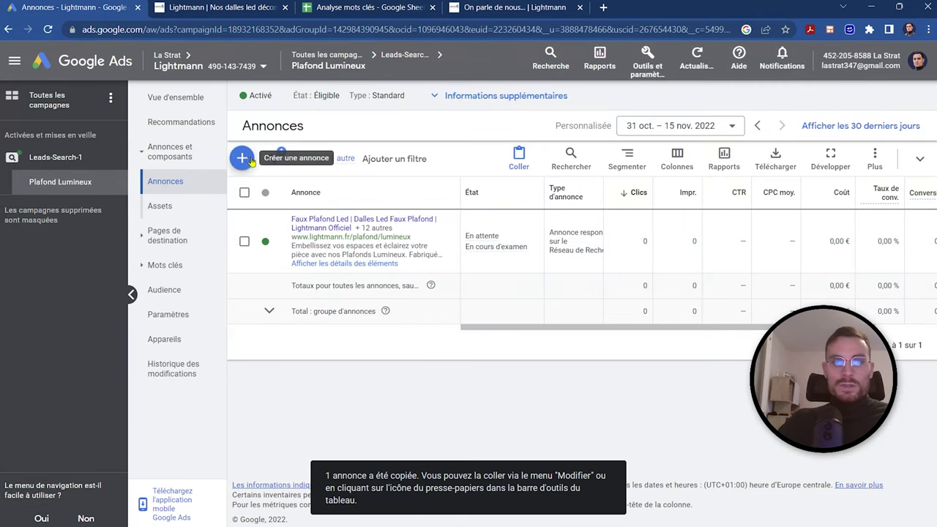
Paste the copied ad into the Plafond Lumineux ad group, with creation of a duplicate ad allowed
{"action": "left_click", "coordinate": [519, 158]}
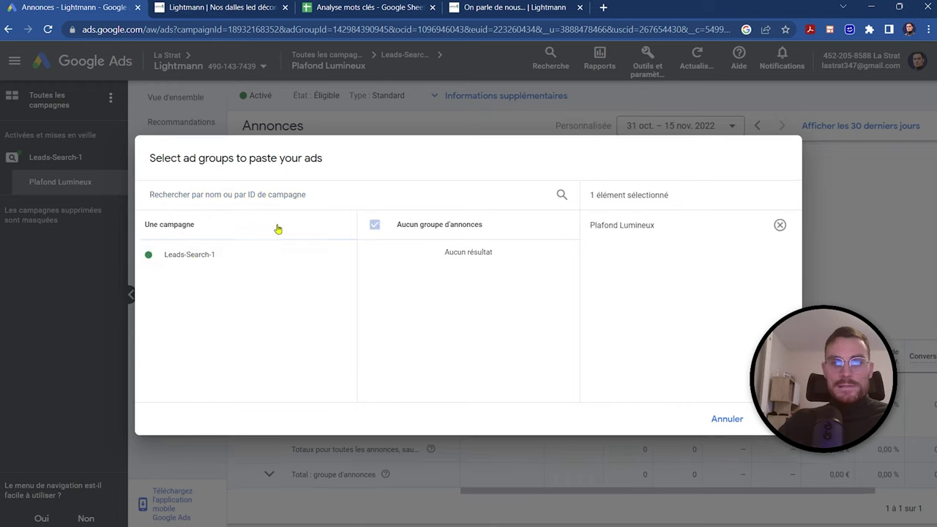
{"action": "left_click", "coordinate": [278, 253]}
{"action": "key", "text": "Escape"}
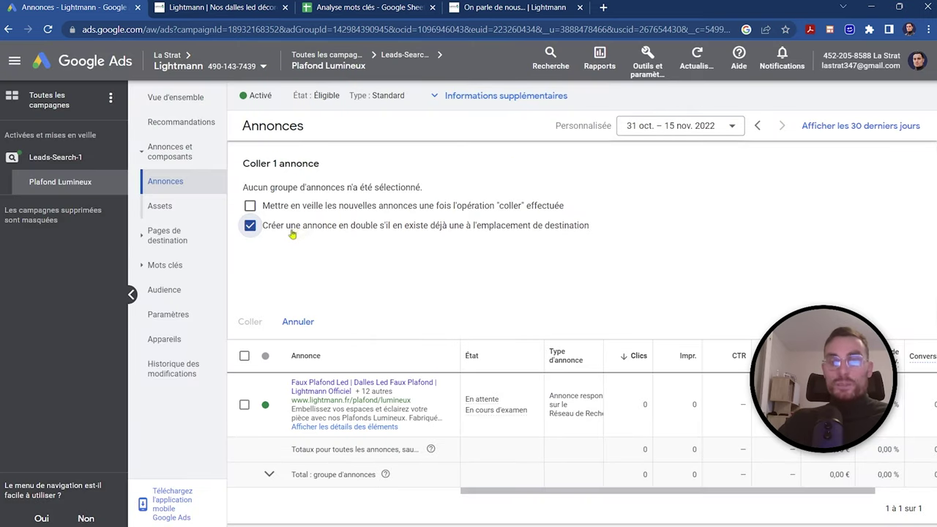
{"action": "scroll", "coordinate": [498, 260], "scroll_direction": "down", "scroll_amount": 1}
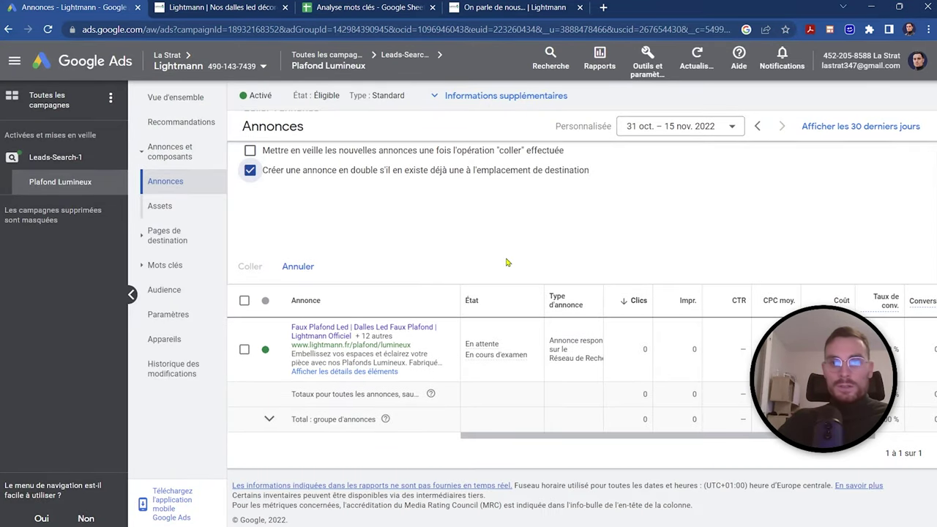
{"action": "scroll", "coordinate": [432, 252], "scroll_direction": "up", "scroll_amount": 1}
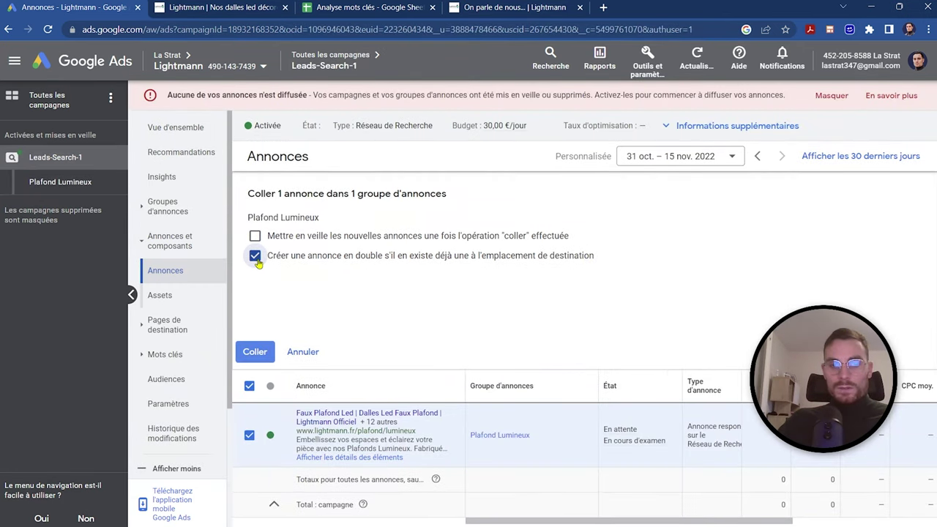
{"action": "left_click", "coordinate": [256, 354]}
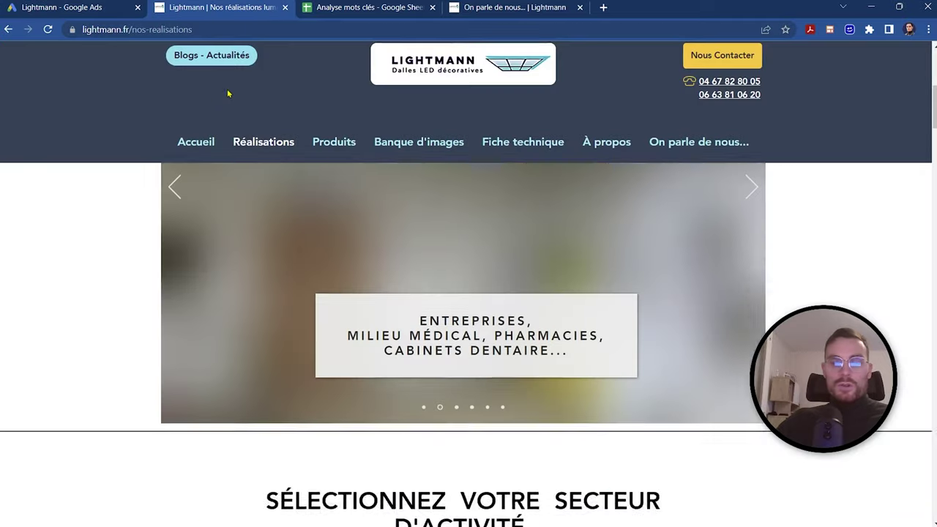
Copy the address of Lightmann's Réalisations page, lightmann.fr/nos-realisations, and return to editing the duplicated ad
{"action": "left_click", "coordinate": [245, 8]}
{"action": "left_click", "coordinate": [229, 28]}
{"action": "key", "text": "ctrl+c"}
{"action": "right_click", "coordinate": [155, 29]}
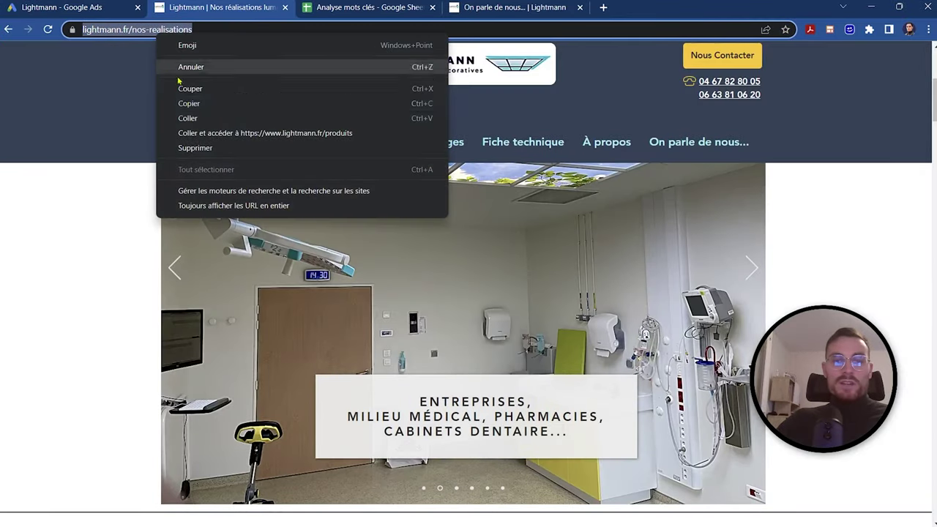
{"action": "left_click", "coordinate": [183, 105]}
{"action": "left_click", "coordinate": [103, 7]}
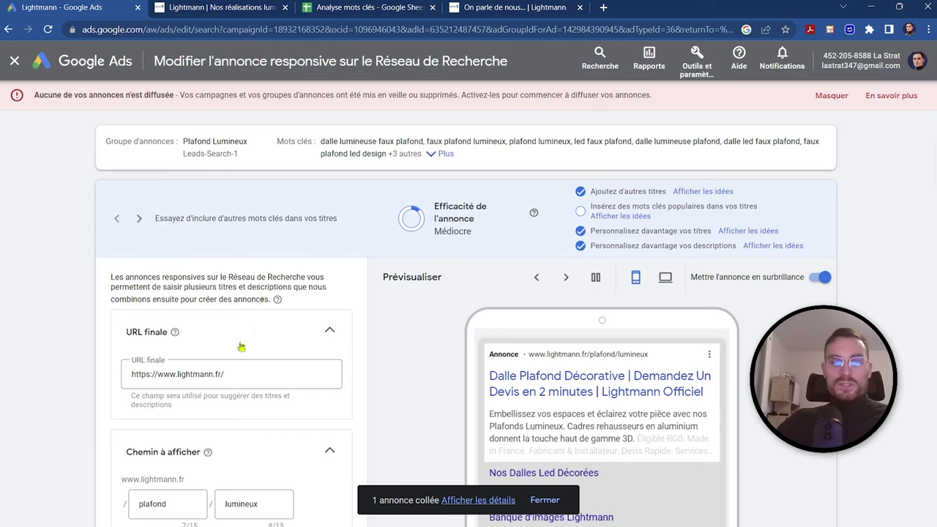
{"action": "triple_click", "coordinate": [251, 373]}
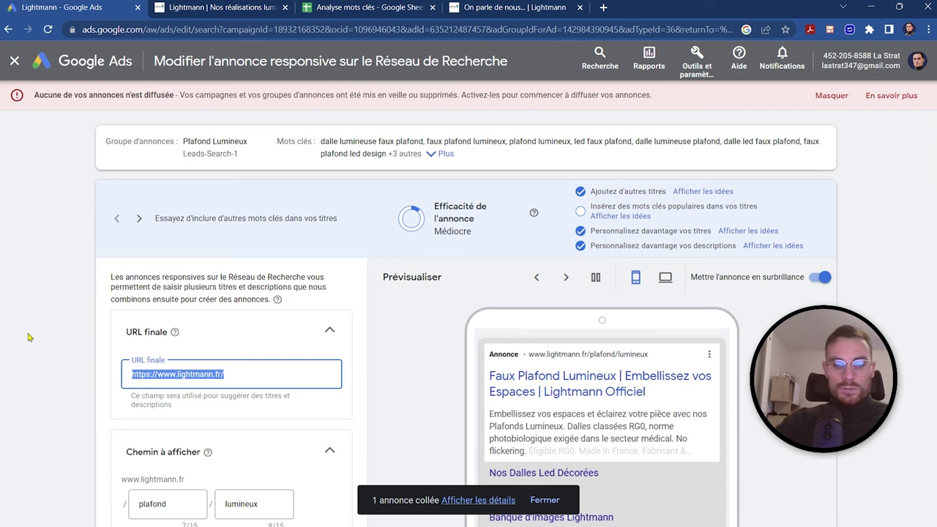
{"action": "key", "text": "ctrl+v"}
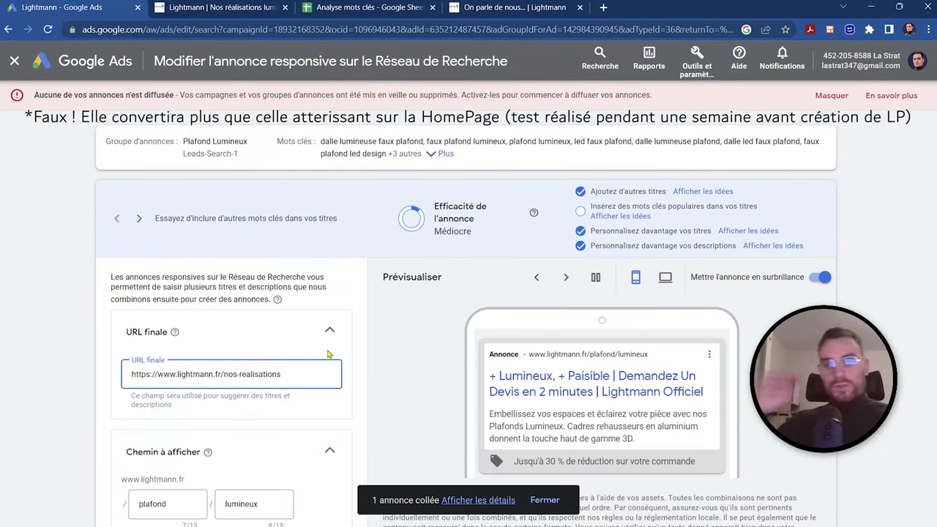
{"action": "scroll", "coordinate": [293, 373], "scroll_direction": "down", "scroll_amount": 1}
{"action": "double_click", "coordinate": [154, 427]}
{"action": "key", "text": "BackSpace"}
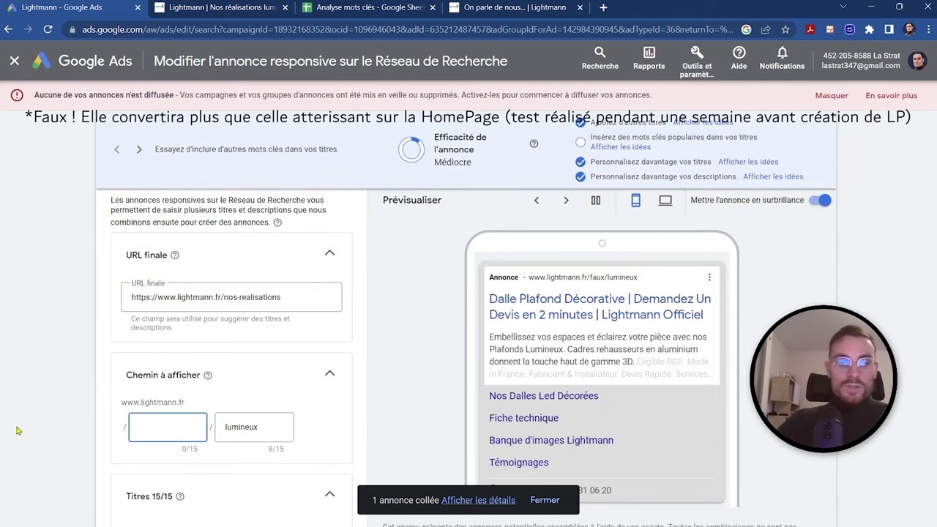
{"action": "type", "text": "pour"}
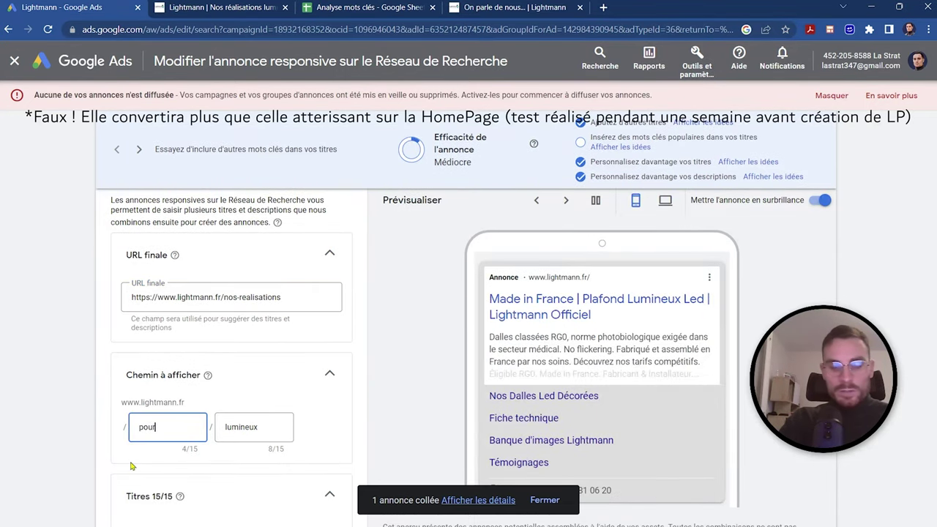
{"action": "double_click", "coordinate": [238, 428]}
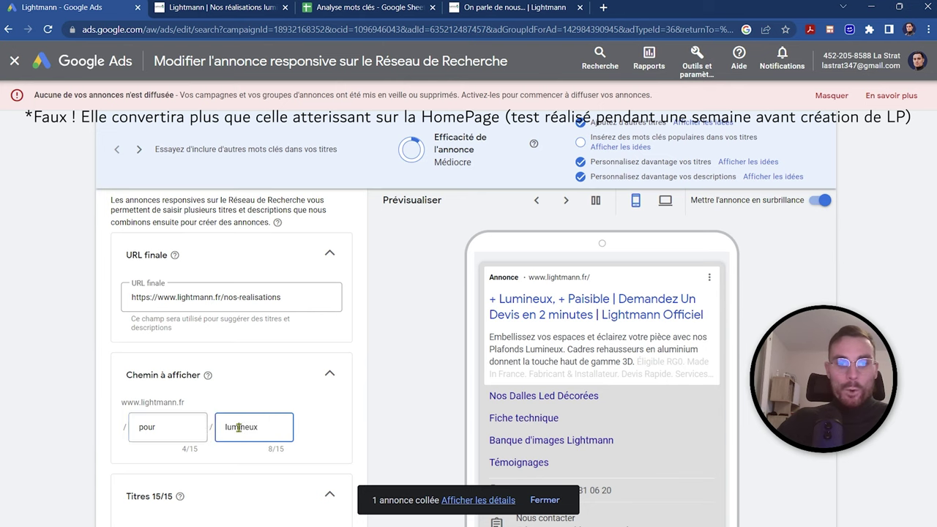
{"action": "key", "text": "BackSpace"}
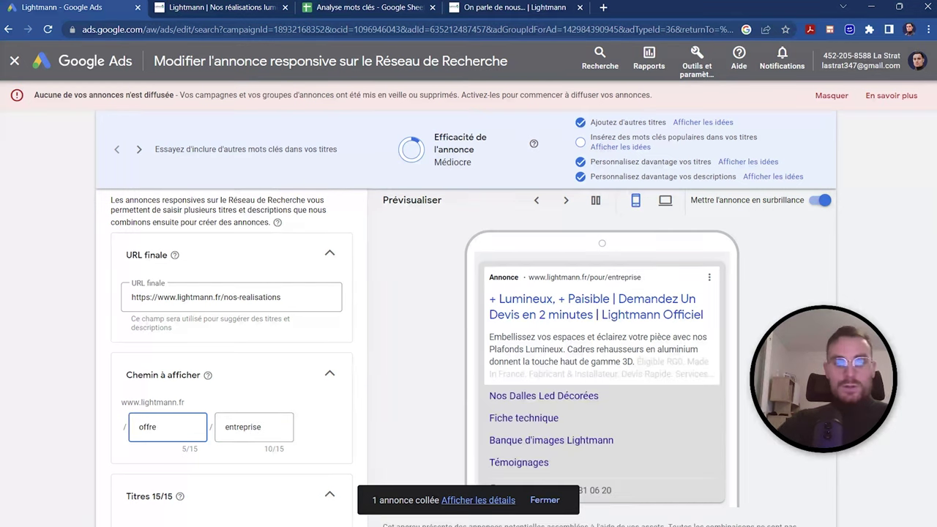
Change the headline "Plafond Lumineux Led" to "Faux Plafond Lumineux Led" and "Faux Plafond Lumineux" to "Faux Plafond Design"
{"action": "scroll", "coordinate": [220, 395], "scroll_direction": "down", "scroll_amount": 6}
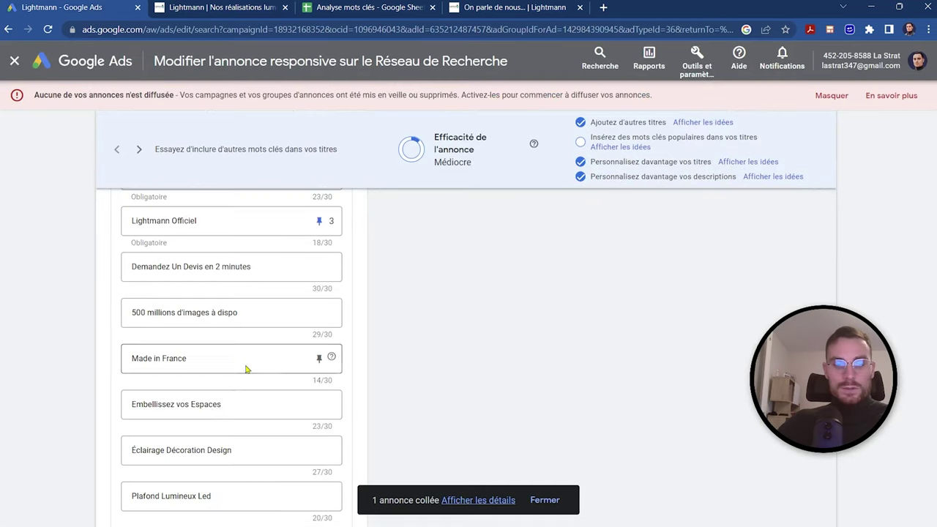
{"action": "scroll", "coordinate": [246, 369], "scroll_direction": "down", "scroll_amount": 3}
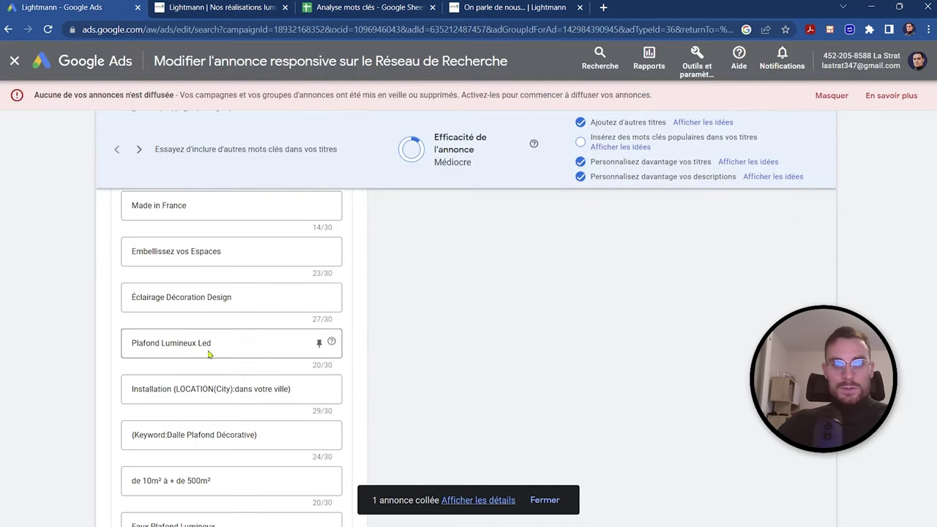
{"action": "left_click", "coordinate": [132, 341]}
{"action": "type", "text": "Faux"}
{"action": "scroll", "coordinate": [219, 344], "scroll_direction": "down", "scroll_amount": 2}
{"action": "double_click", "coordinate": [199, 370]}
{"action": "type", "text": "Design"}
Replace the last headline "+ Lumineux, + Paisible" with "Apaisez vos locaux"
{"action": "triple_click", "coordinate": [126, 465]}
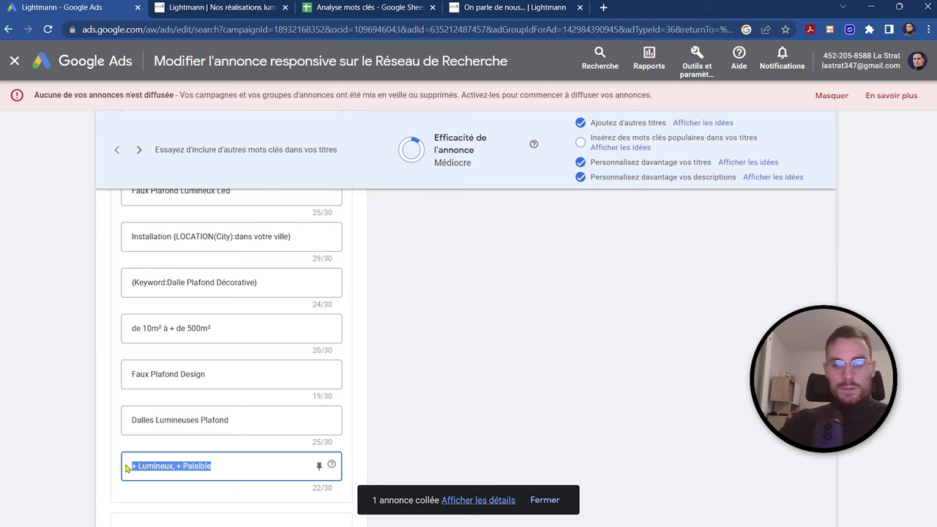
{"action": "key", "text": "BackSpace"}
{"action": "scroll", "coordinate": [131, 366], "scroll_direction": "down", "scroll_amount": 2}
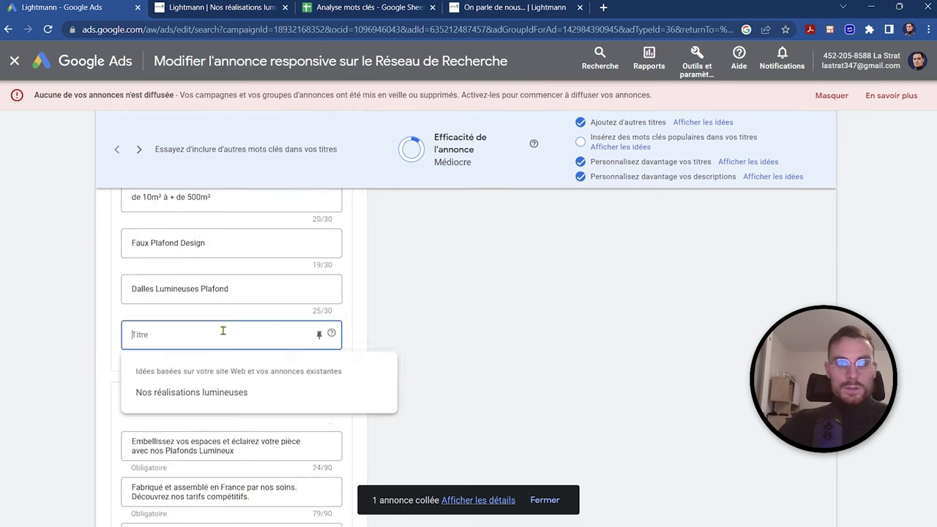
{"action": "scroll", "coordinate": [296, 350], "scroll_direction": "down", "scroll_amount": 2}
{"action": "scroll", "coordinate": [296, 349], "scroll_direction": "down", "scroll_amount": 5}
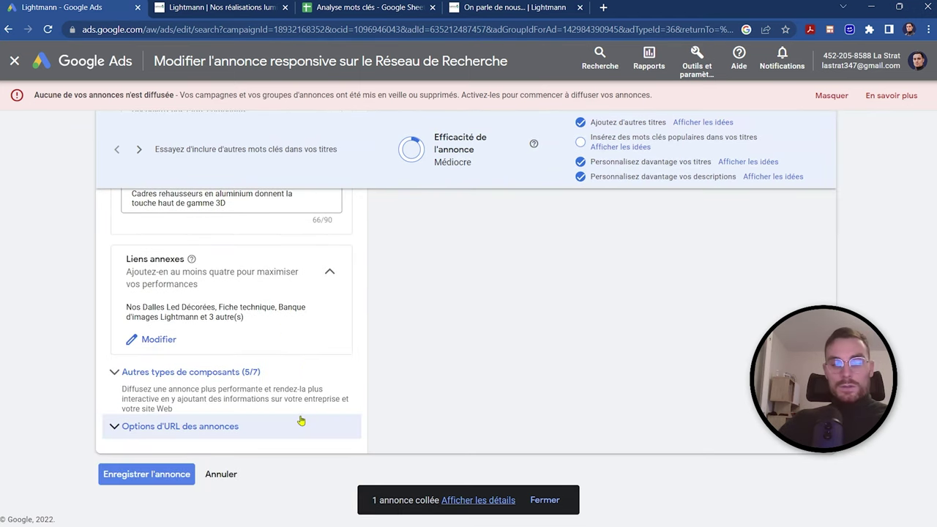
Unpin the "Lightmann Officiel" headline and pin the {Keyword:Dalle Plafond Décorative} headline to position 1
{"action": "scroll", "coordinate": [293, 335], "scroll_direction": "up", "scroll_amount": 15}
{"action": "scroll", "coordinate": [316, 278], "scroll_direction": "down", "scroll_amount": 5}
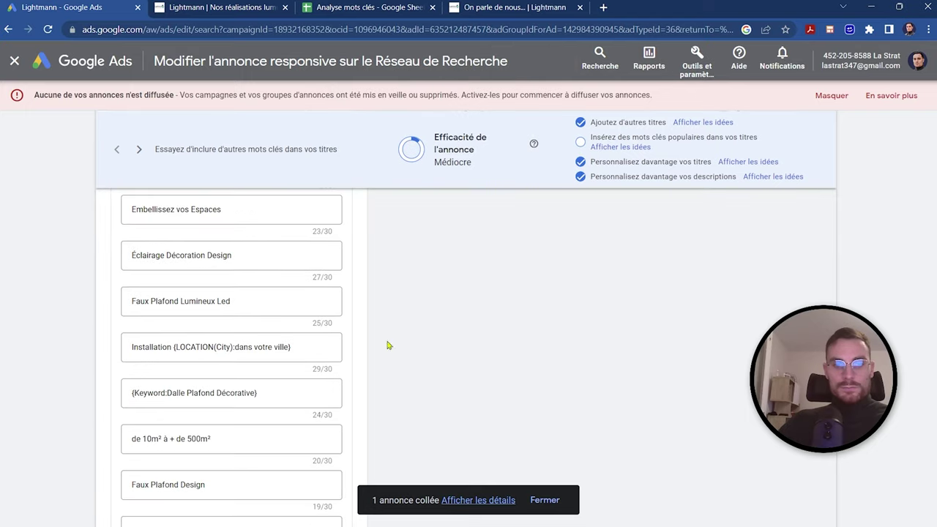
{"action": "scroll", "coordinate": [386, 345], "scroll_direction": "up", "scroll_amount": 6}
{"action": "scroll", "coordinate": [383, 286], "scroll_direction": "down", "scroll_amount": 3}
{"action": "scroll", "coordinate": [366, 333], "scroll_direction": "down", "scroll_amount": 1}
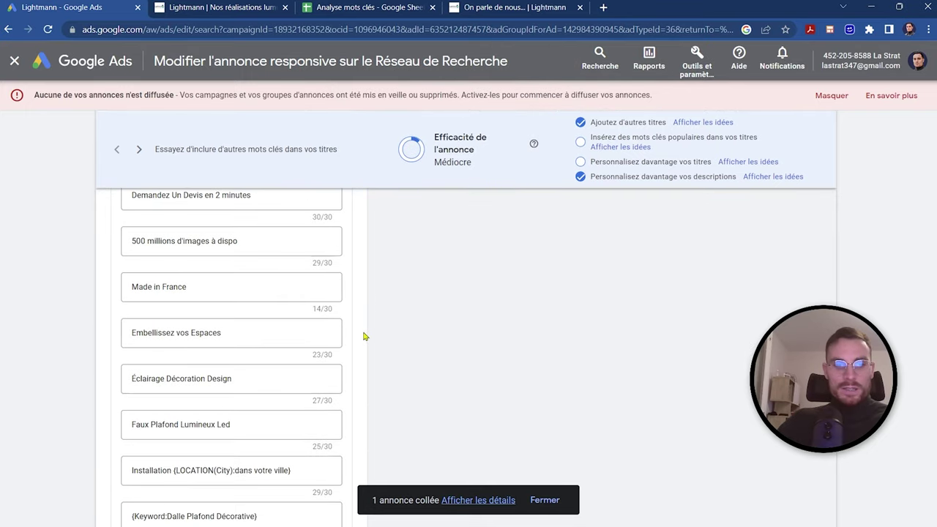
{"action": "mouse_move", "coordinate": [320, 434]}
{"action": "scroll", "coordinate": [320, 425], "scroll_direction": "down", "scroll_amount": 1}
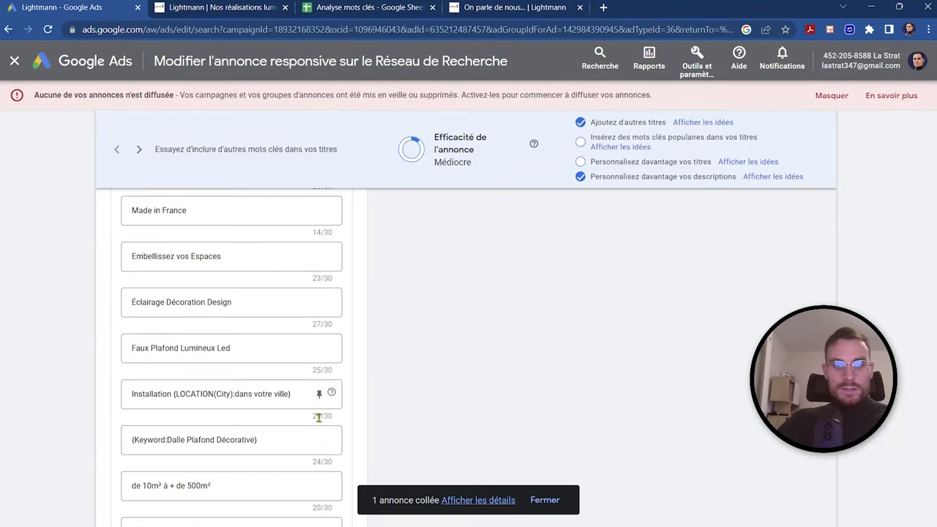
{"action": "left_click", "coordinate": [319, 441]}
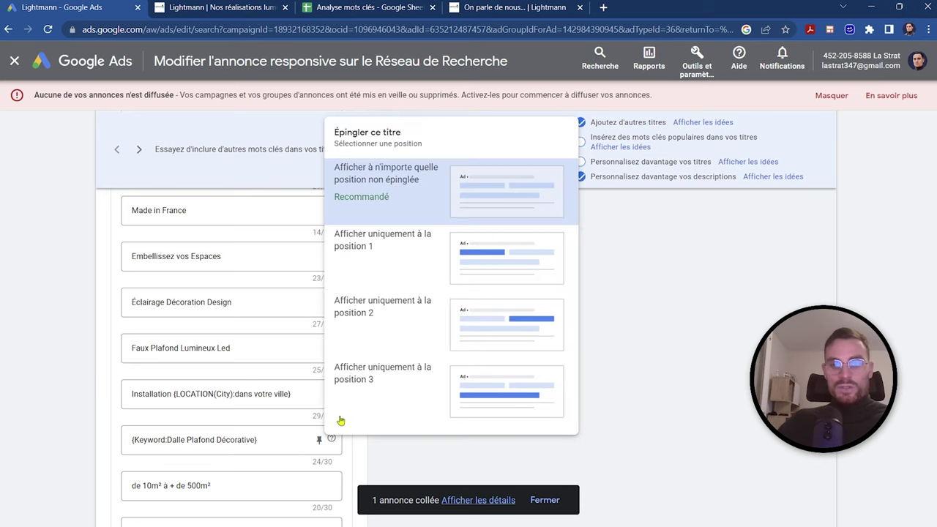
{"action": "left_click", "coordinate": [393, 209]}
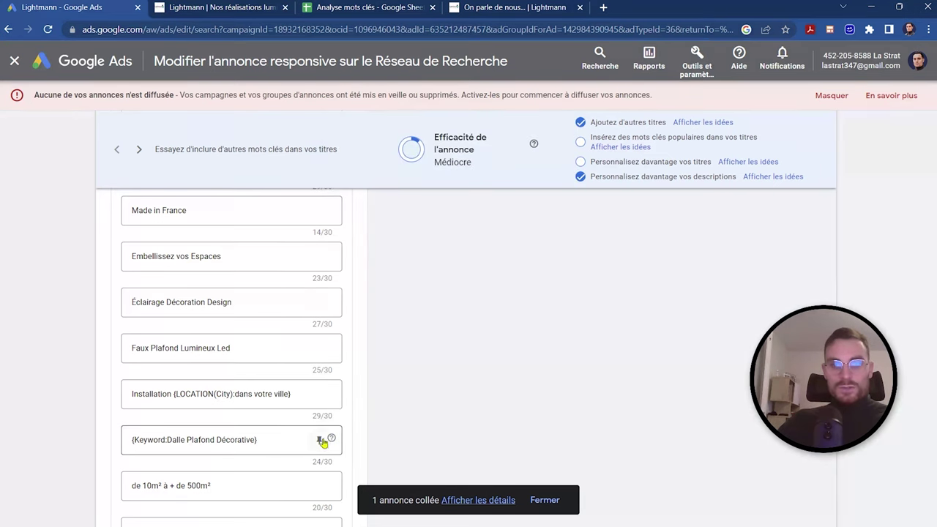
{"action": "left_click", "coordinate": [321, 440]}
{"action": "left_click", "coordinate": [402, 256]}
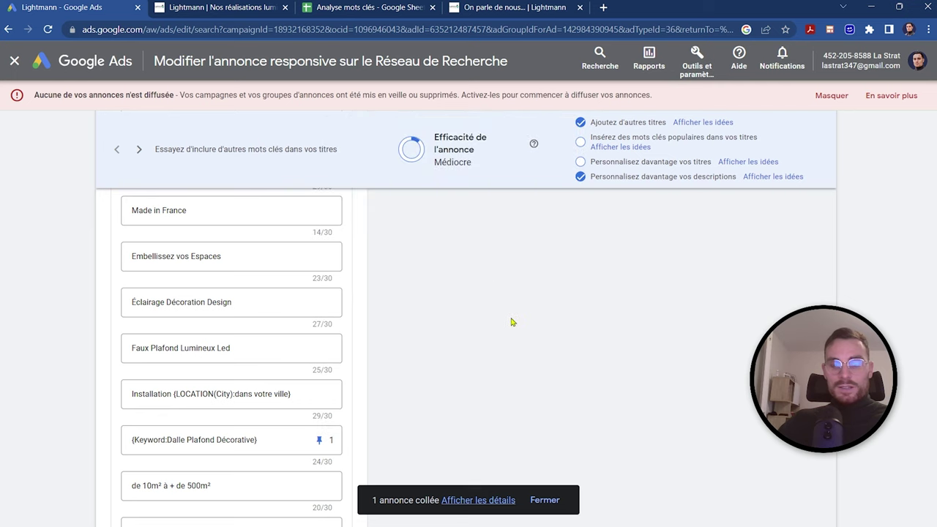
Shorten the headline "Lightmann Officiel" to "Lightmann"
{"action": "scroll", "coordinate": [512, 322], "scroll_direction": "up", "scroll_amount": 7}
{"action": "scroll", "coordinate": [334, 320], "scroll_direction": "down", "scroll_amount": 3}
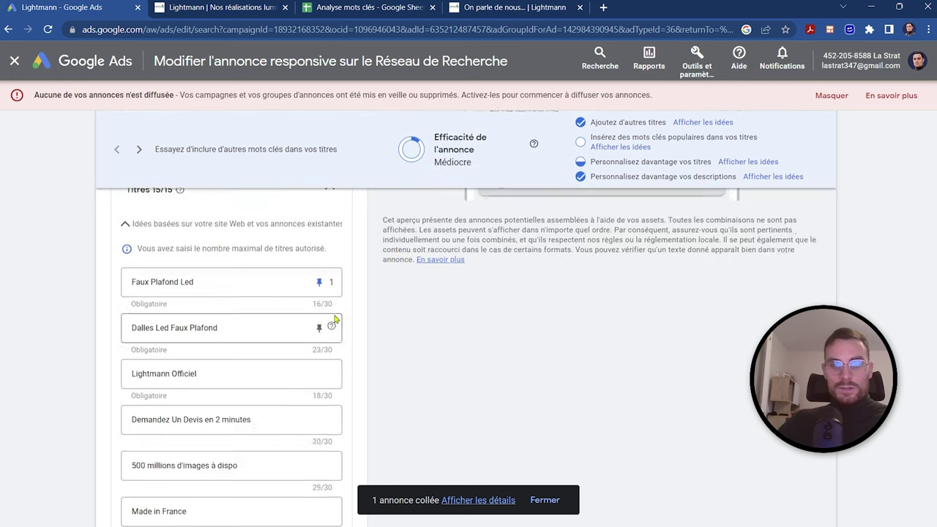
{"action": "scroll", "coordinate": [464, 287], "scroll_direction": "down", "scroll_amount": 5}
{"action": "scroll", "coordinate": [464, 286], "scroll_direction": "up", "scroll_amount": 7}
{"action": "scroll", "coordinate": [226, 300], "scroll_direction": "down", "scroll_amount": 5}
{"action": "left_click", "coordinate": [226, 299]}
{"action": "key", "text": "BackSpace"}
{"action": "key", "text": "BackSpace"}
{"action": "key", "text": "BackSpace"}
{"action": "key", "text": "BackSpace"}
{"action": "key", "text": "BackSpace"}
{"action": "key", "text": "BackSpace"}
{"action": "key", "text": "BackSpace"}
{"action": "key", "text": "BackSpace"}
{"action": "key", "text": "BackSpace"}
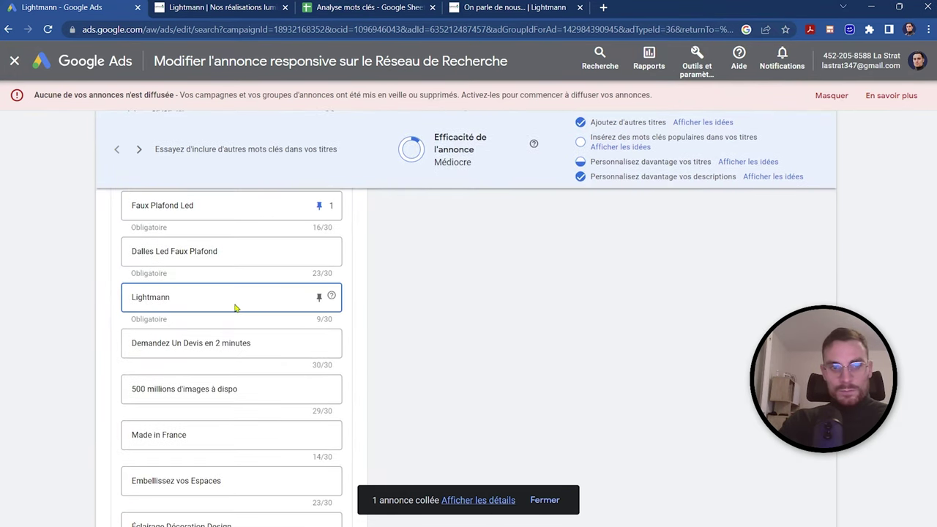
Try to extend the Lightmann headline to "Lightmann, le N°1"
{"action": "type", "text": "N° des Plafonds Lumineux"}
{"action": "key", "text": "ctrl+BackSpace"}
{"action": "key", "text": "ctrl+BackSpace"}
{"action": "key", "text": "ctrl+BackSpace"}
{"action": "mouse_move", "coordinate": [331, 298]}
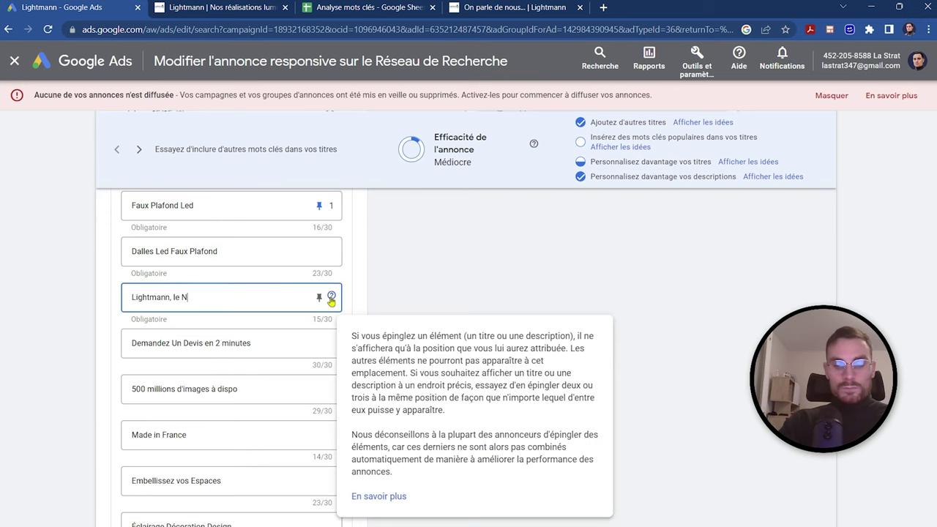
{"action": "type", "text": "°1"}
{"action": "scroll", "coordinate": [295, 383], "scroll_direction": "up", "scroll_amount": 2}
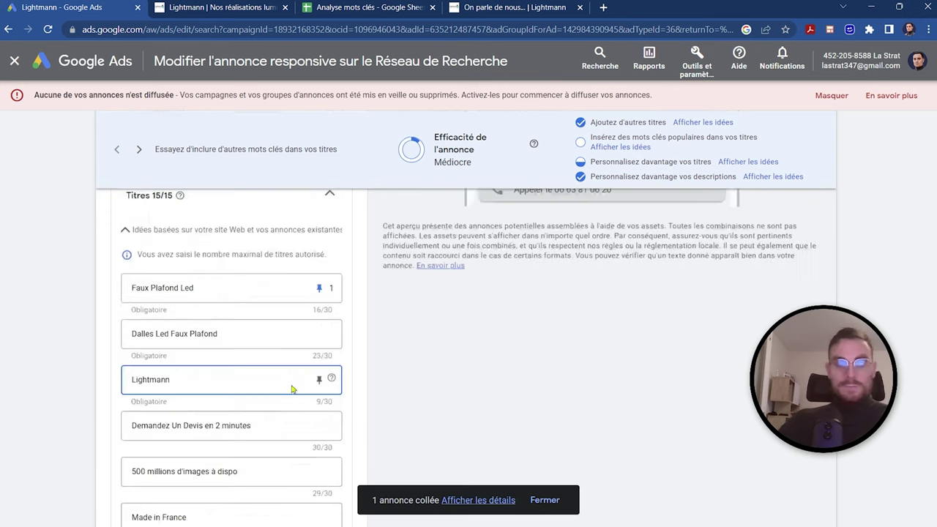
Replace the headline "Embellissez vos Espaces" with one beginning "Expertise du Fabric"
{"action": "scroll", "coordinate": [410, 364], "scroll_direction": "down", "scroll_amount": 5}
{"action": "scroll", "coordinate": [195, 247], "scroll_direction": "up", "scroll_amount": 4}
{"action": "left_click", "coordinate": [125, 335]}
{"action": "key", "text": "ctrl+a"}
{"action": "type", "text": "Exper"}
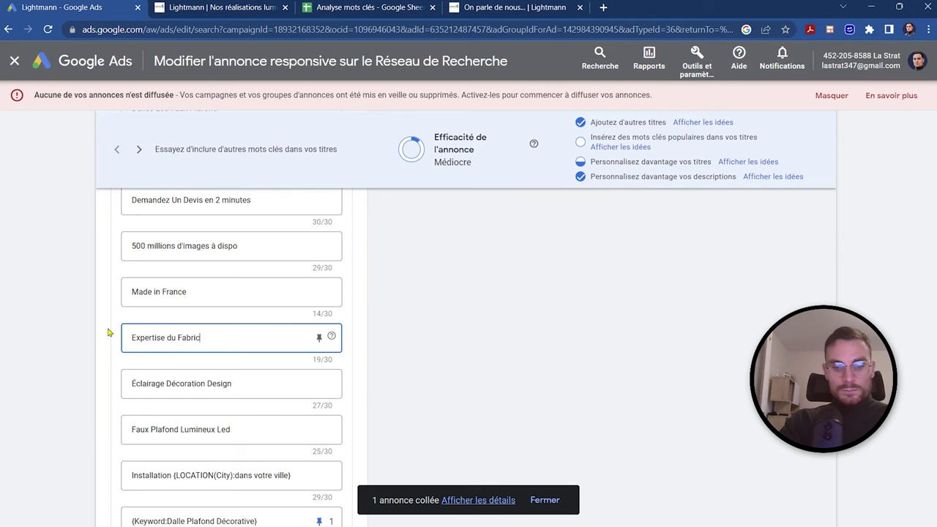
Reword the first description as "Embellissez et éclairez vos espaces avec nos Plafonds Lumineux"
{"action": "scroll", "coordinate": [274, 309], "scroll_direction": "down", "scroll_amount": 5}
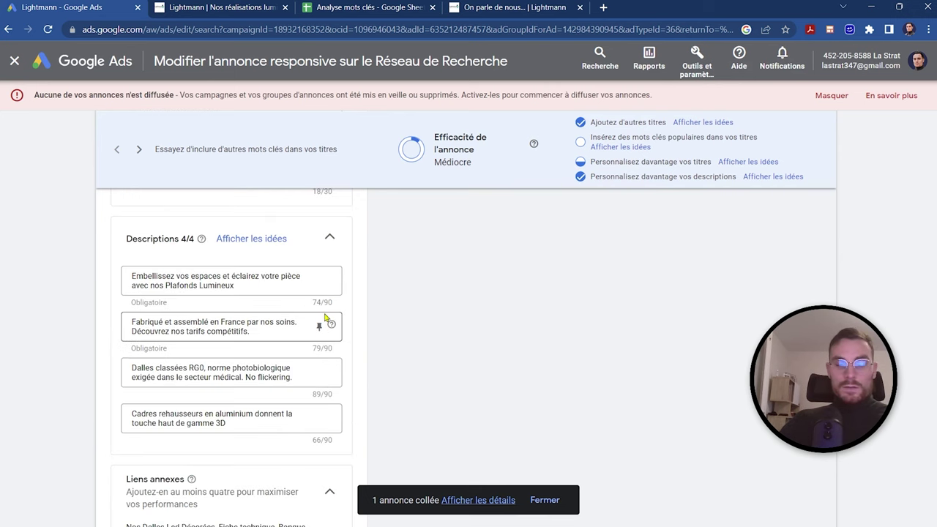
{"action": "left_click", "coordinate": [300, 354]}
{"action": "key", "text": "BackSpace"}
{"action": "key", "text": "BackSpace"}
{"action": "key", "text": "BackSpace"}
{"action": "key", "text": "BackSpace"}
{"action": "key", "text": "BackSpace"}
{"action": "key", "text": "BackSpace"}
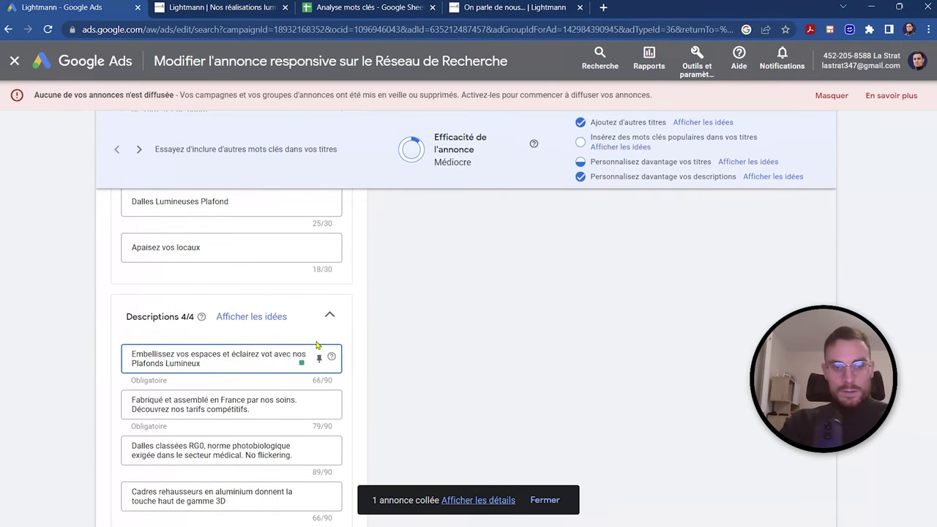
{"action": "key", "text": "BackSpace"}
{"action": "key", "text": "BackSpace"}
{"action": "key", "text": "BackSpace"}
{"action": "key", "text": "BackSpace"}
{"action": "key", "text": "BackSpace"}
{"action": "key", "text": "BackSpace"}
{"action": "key", "text": "BackSpace"}
{"action": "key", "text": "BackSpace"}
{"action": "key", "text": "BackSpace"}
{"action": "key", "text": "BackSpace"}
{"action": "key", "text": "BackSpace"}
{"action": "key", "text": "BackSpace"}
{"action": "key", "text": "BackSpace"}
{"action": "key", "text": "BackSpace"}
{"action": "key", "text": "BackSpace"}
{"action": "left_click_drag", "start_coordinate": [176, 373], "coordinate": [217, 373]}
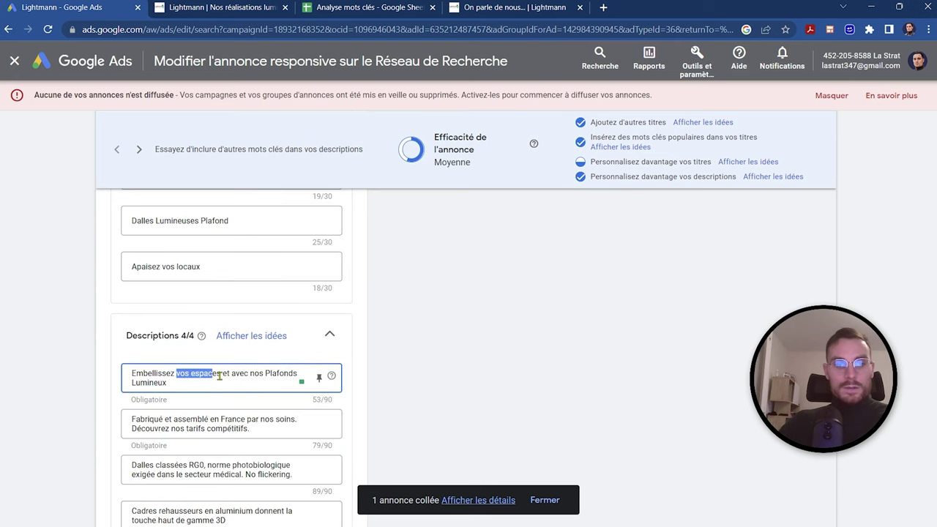
{"action": "key", "text": "BackSpace"}
{"action": "type", "text": "éclairez vos espaces"}
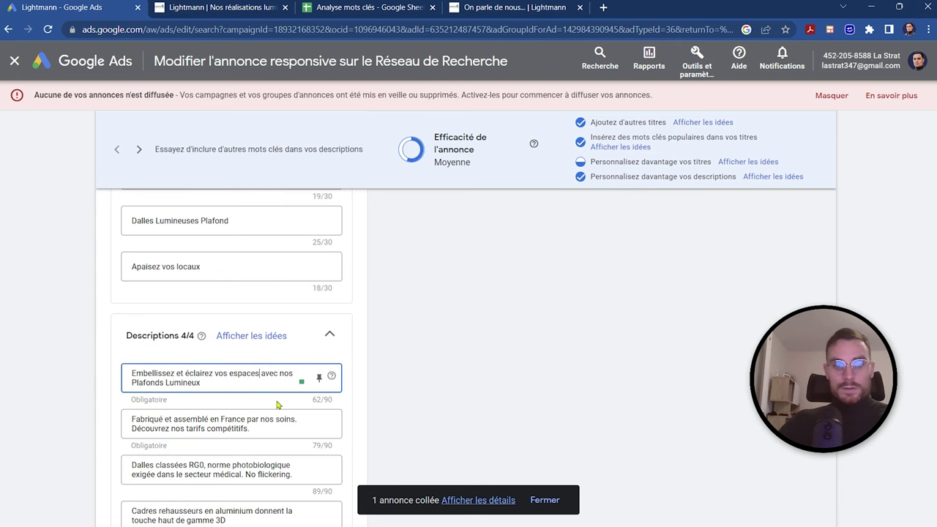
Replace the fourth description with "Projetez votre idée en demandant la maquette 3D de votre espace"
{"action": "scroll", "coordinate": [282, 410], "scroll_direction": "down", "scroll_amount": 1}
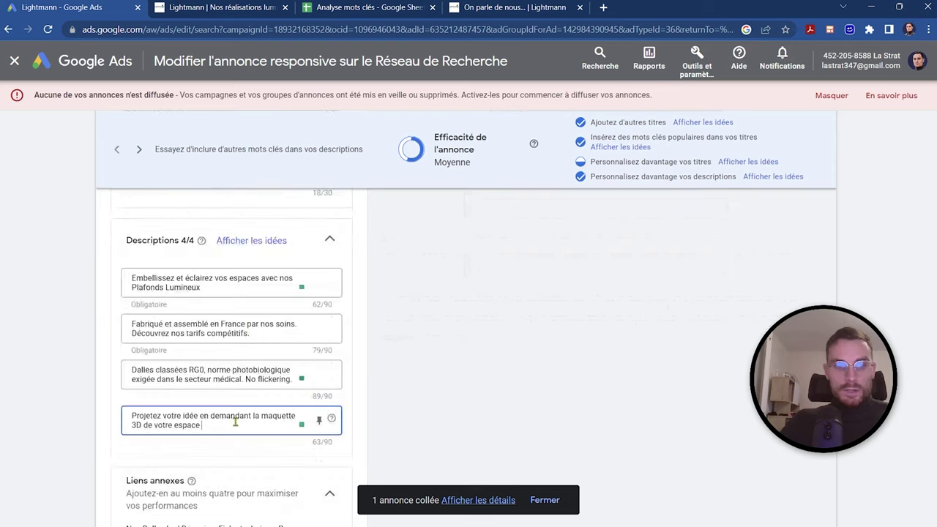